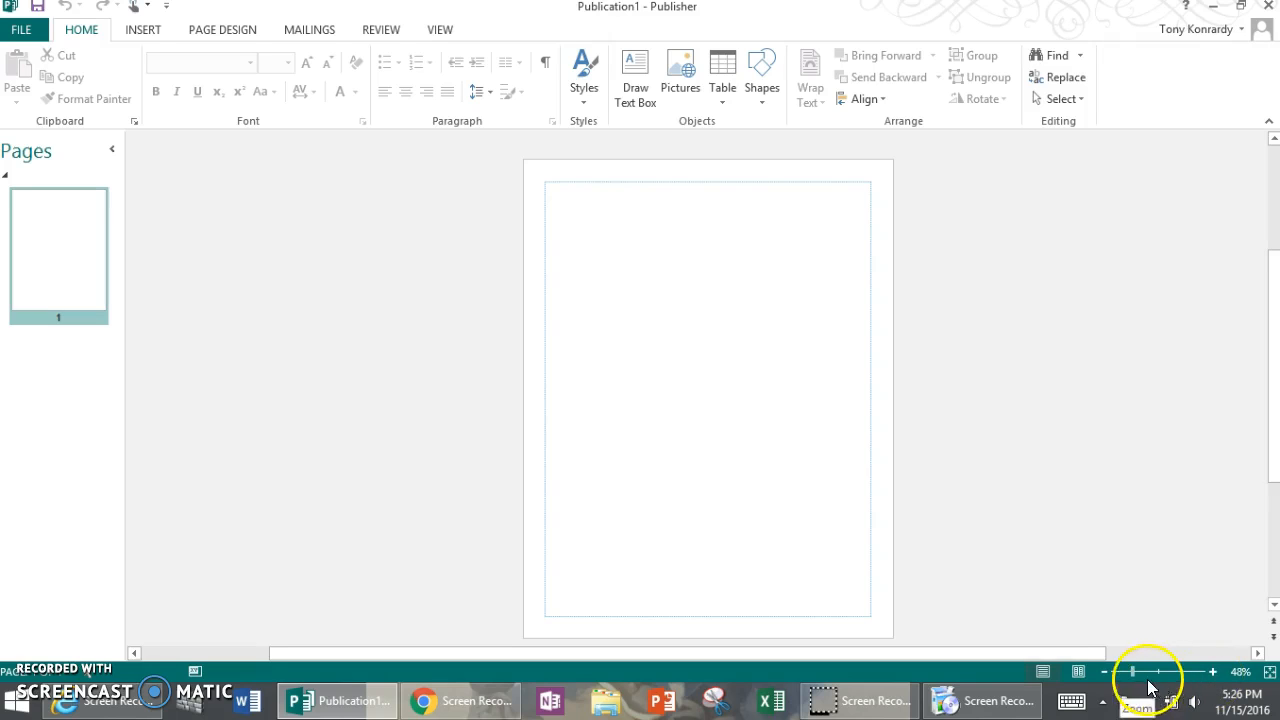
Step: Examine the headings, pull quotes, sidebars and stories offered in the Page Parts gallery
mouse_move(1135, 677)
left_mouse_down()
mouse_move(1157, 677)
mouse_move(1111, 675)
left_mouse_up()
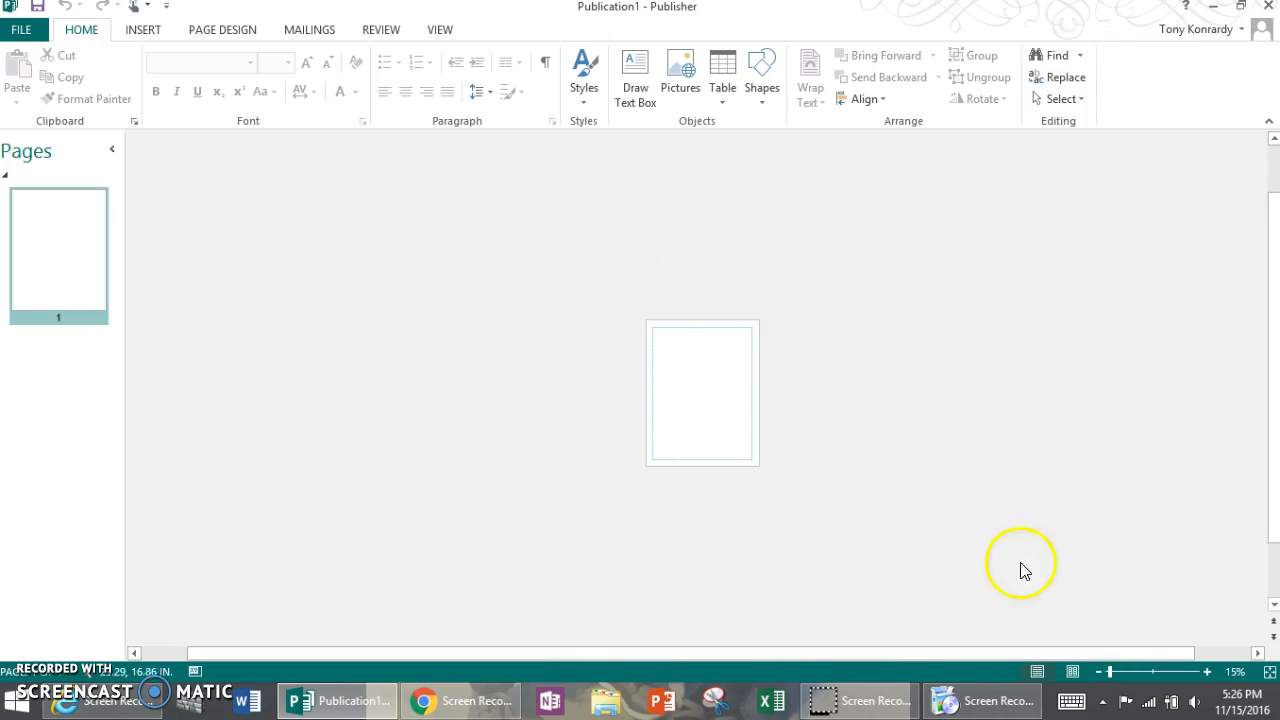
left_click(1207, 672)
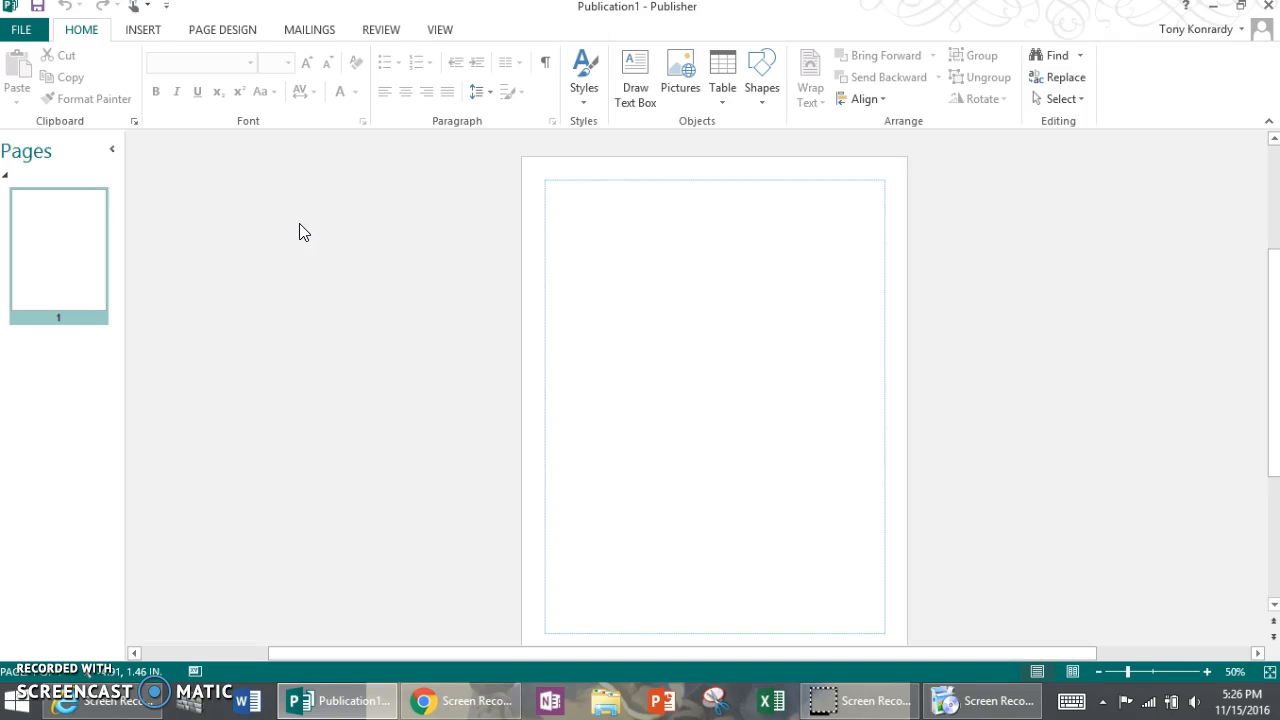
left_click(143, 30)
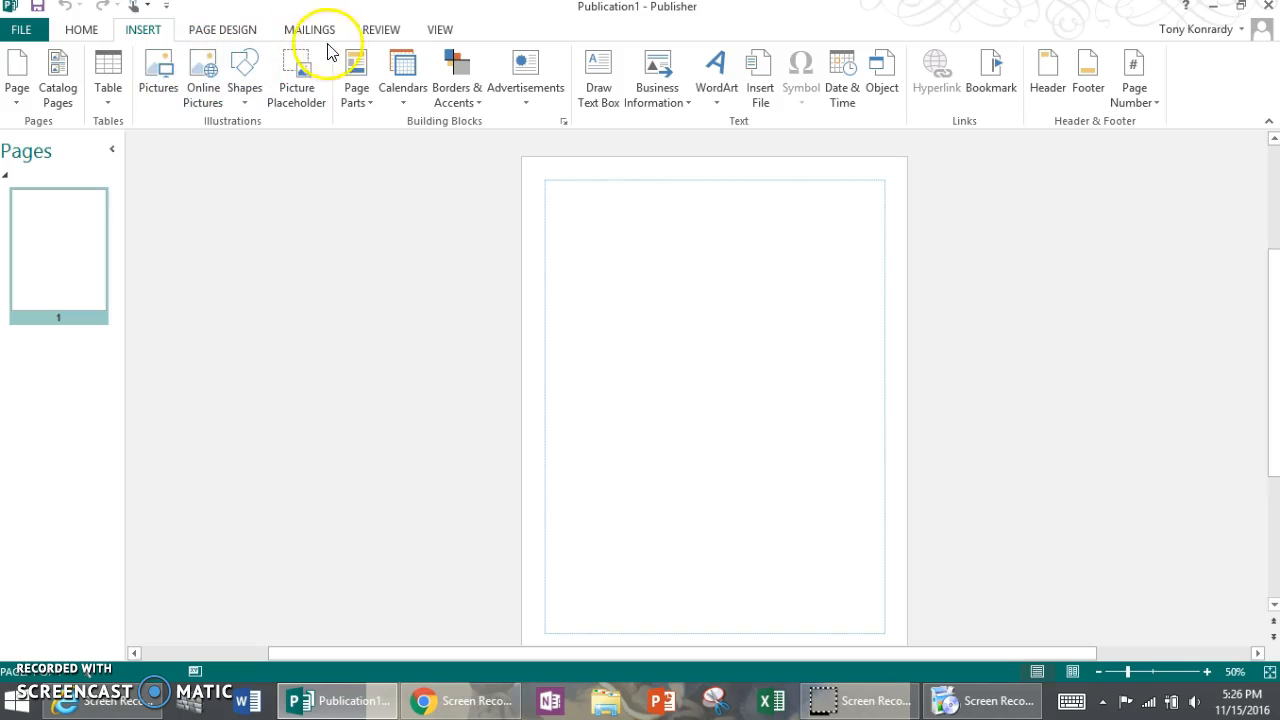
left_click(357, 68)
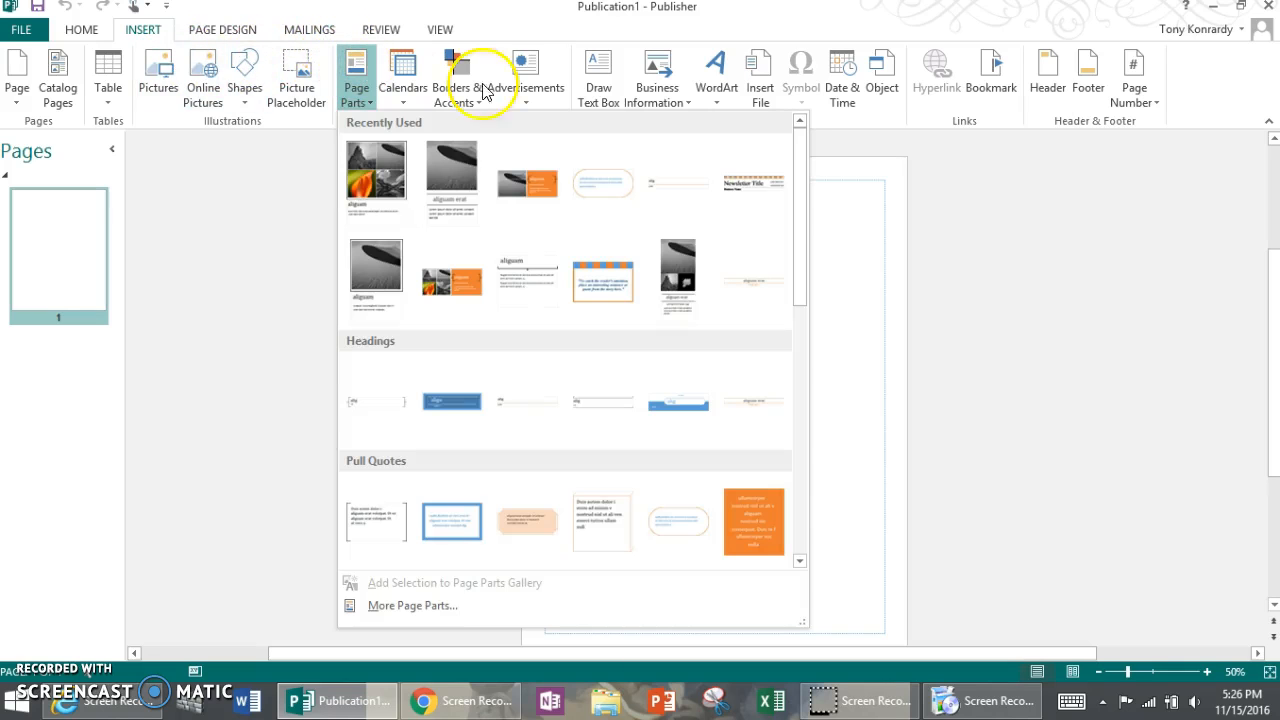
left_click_drag(801, 160, 797, 243)
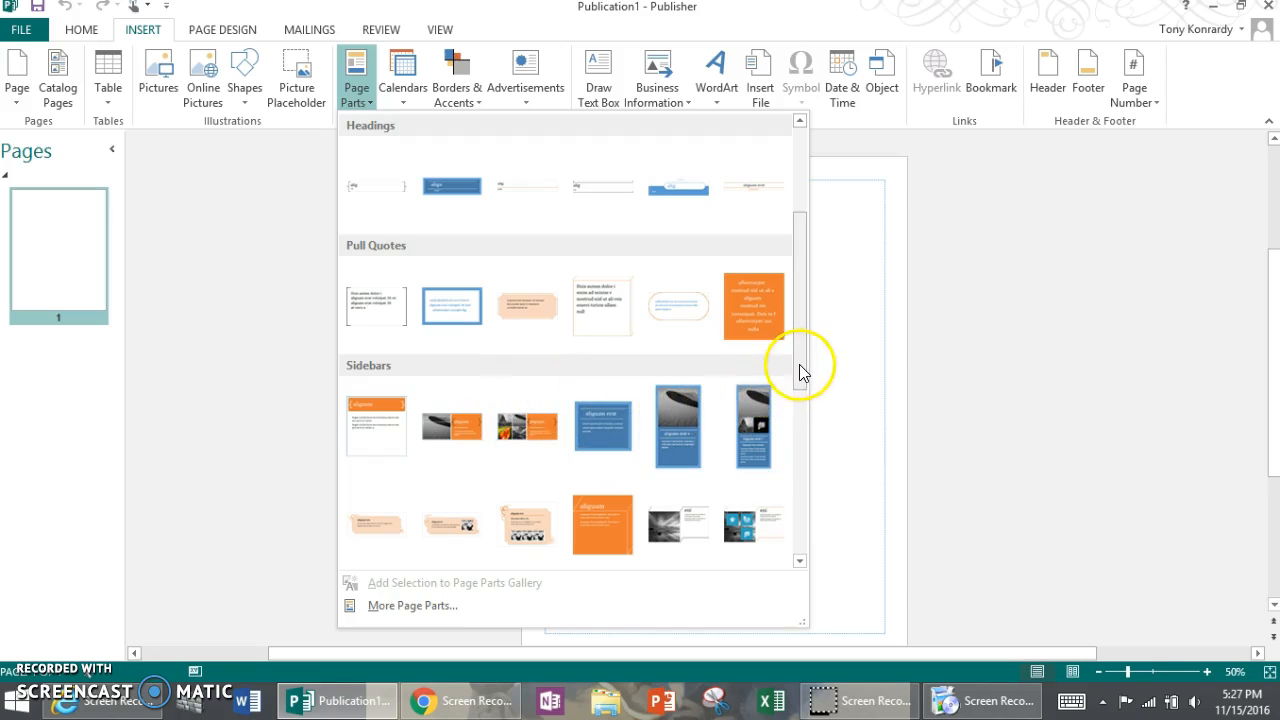
left_click_drag(800, 366, 812, 480)
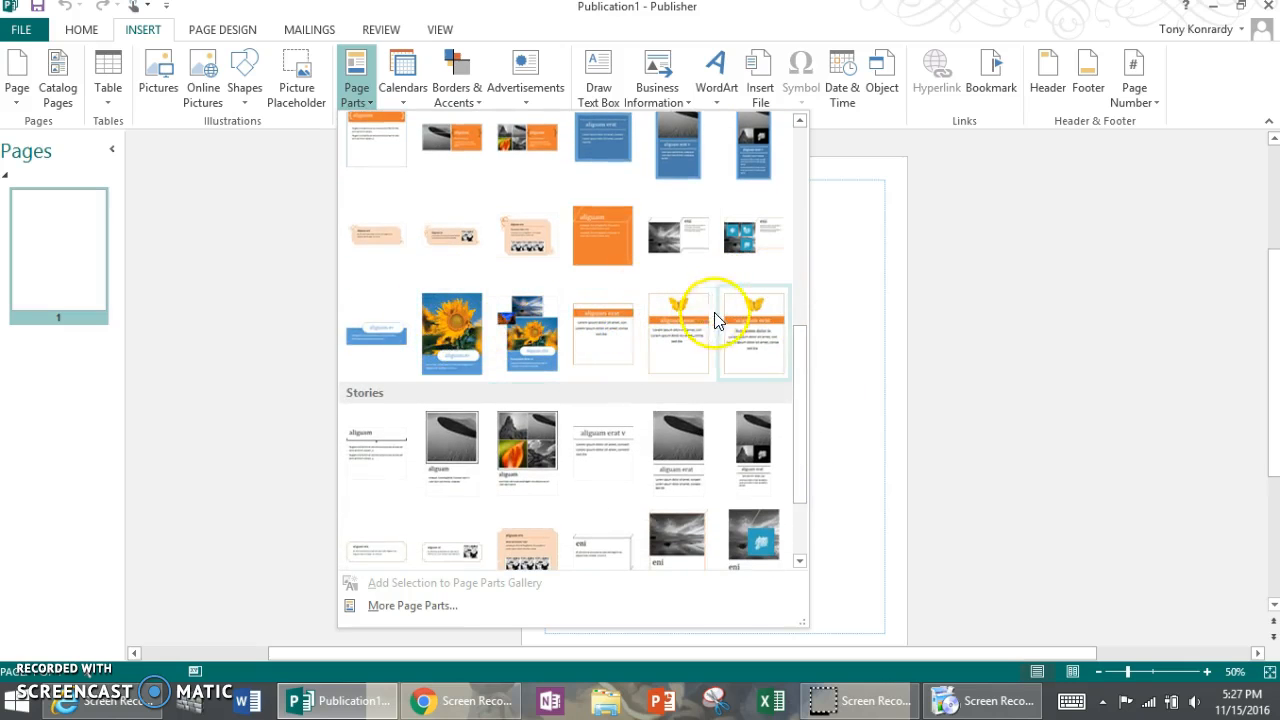
left_click(371, 440)
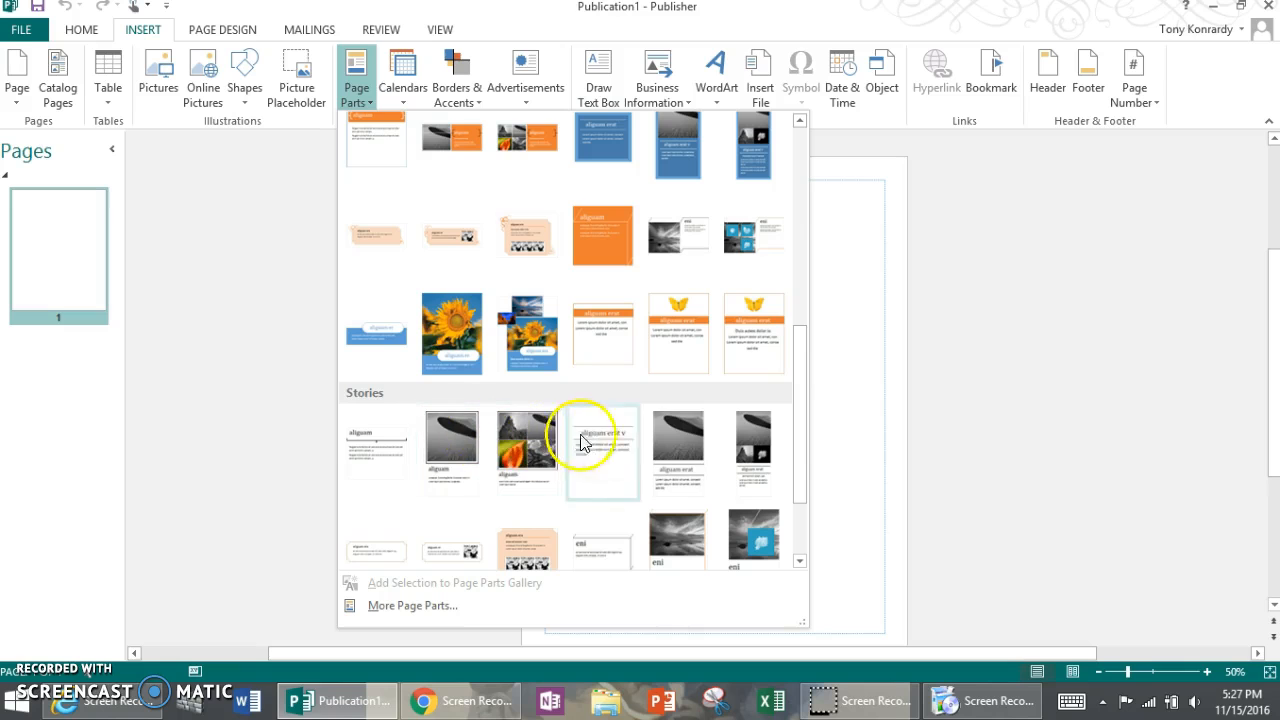
left_click_drag(800, 391, 786, 455)
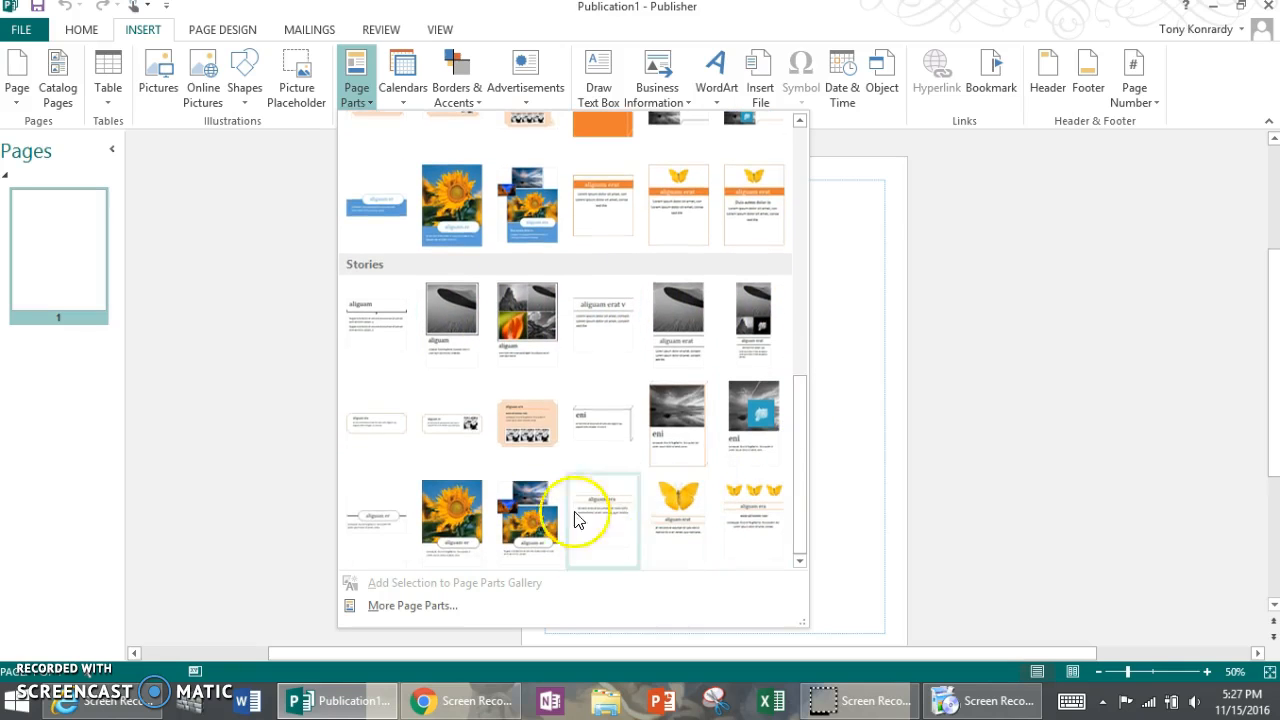
Step: Insert the three-picture sunflower story from the full stories library and place it in the page's top-left margin corner
left_click(380, 608)
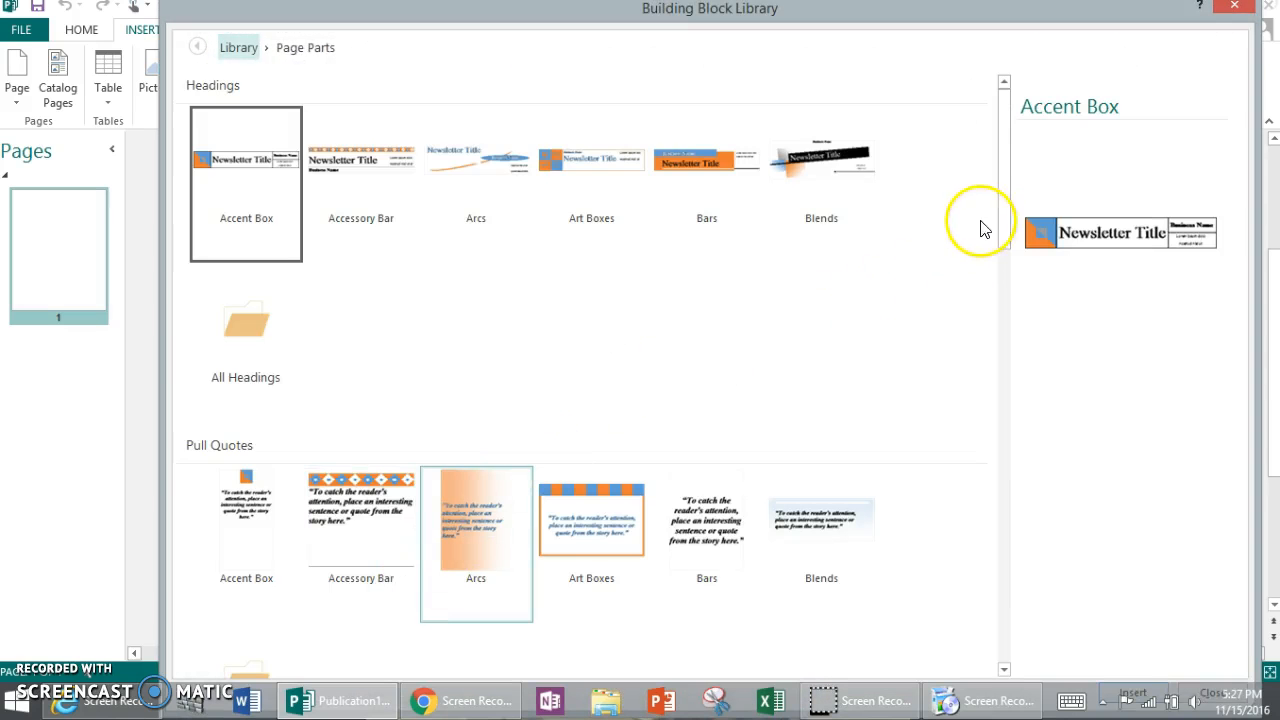
left_click_drag(1000, 196, 980, 549)
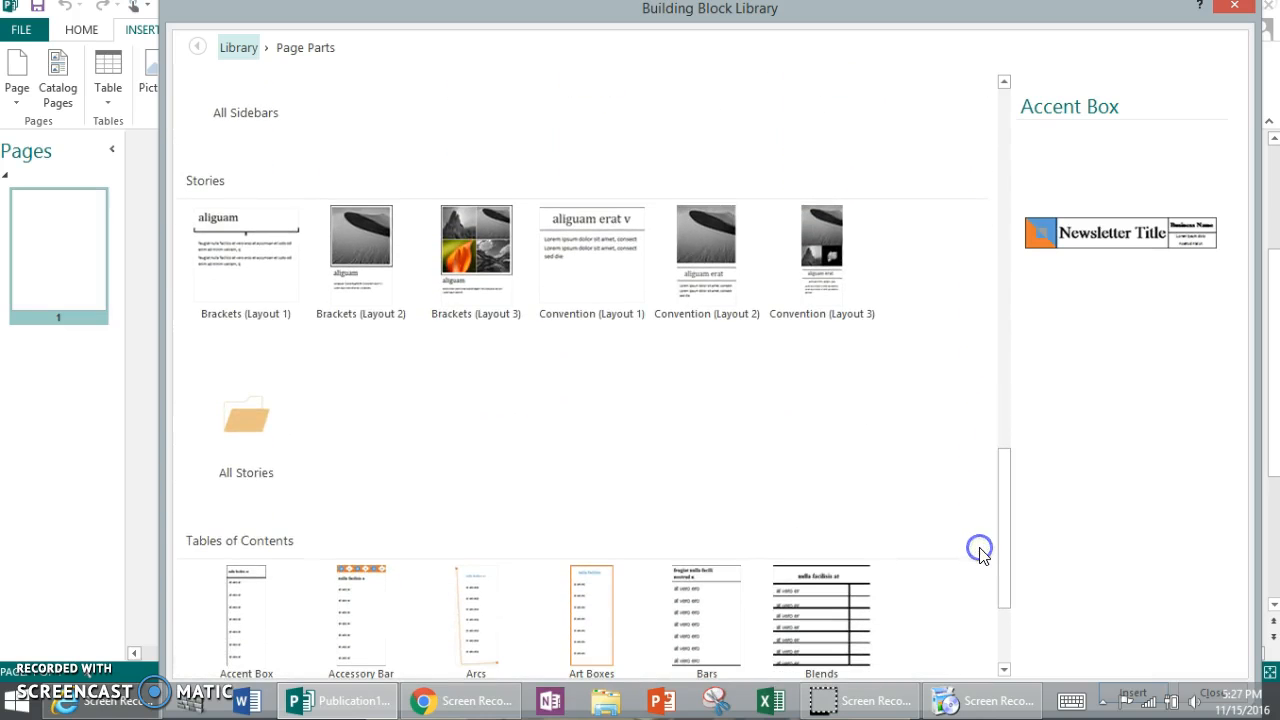
left_click(258, 462)
double_click(256, 446)
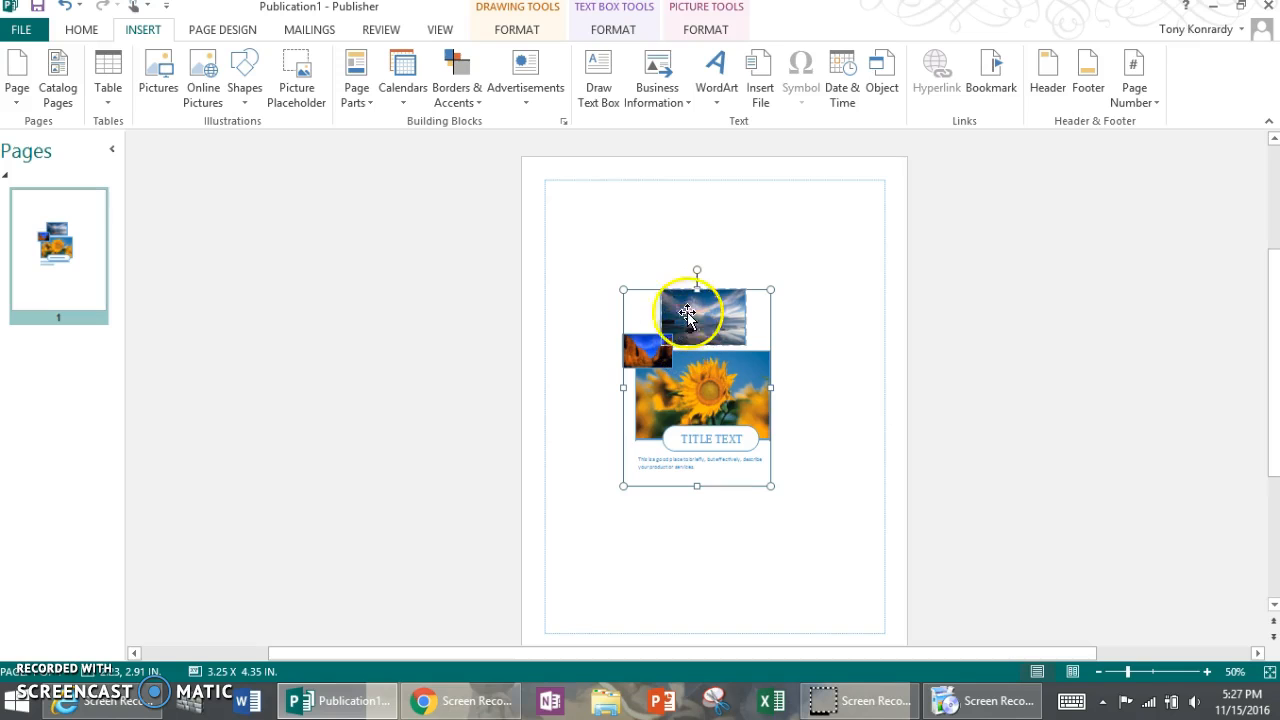
left_click_drag(663, 286, 591, 184)
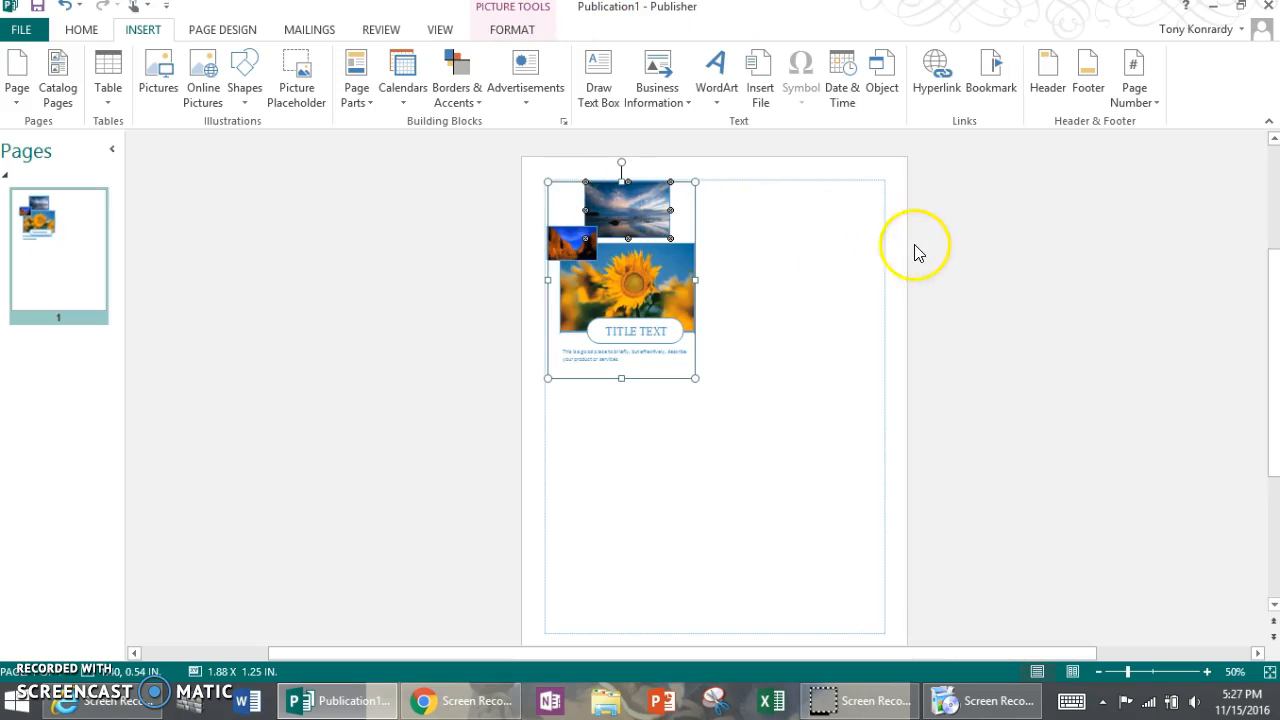
left_click(951, 287)
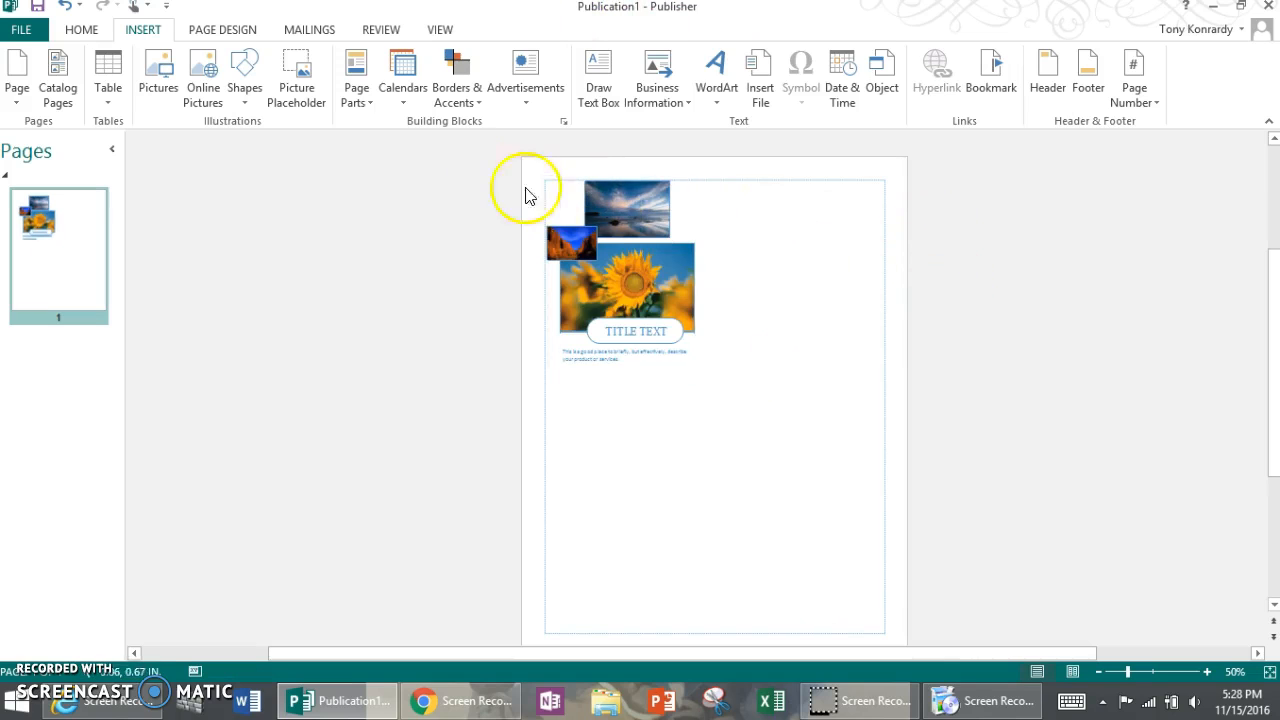
left_click(630, 379)
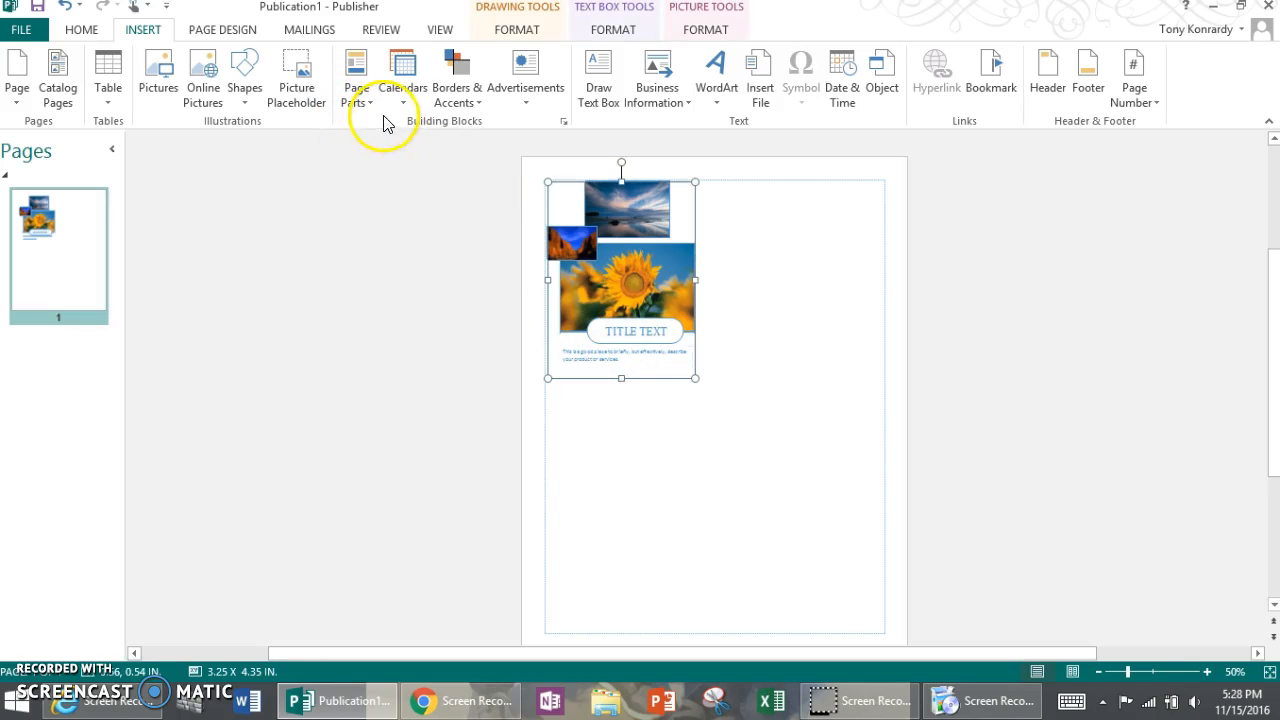
Step: Insert the Convention (Layout 2) story with the dune picture and place it in the page's top-right margin corner
left_click(755, 210)
left_click(360, 92)
scroll(485, 451, "down", 5)
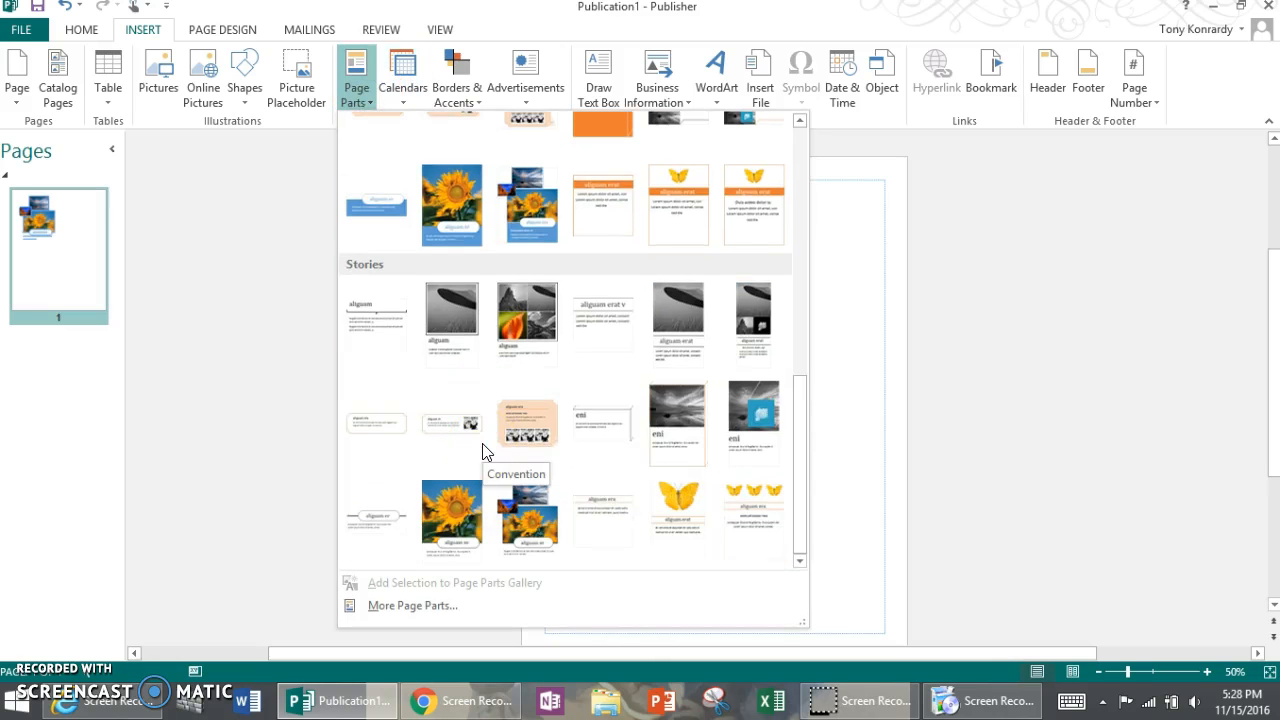
left_click(665, 322)
left_click_drag(712, 298, 845, 182)
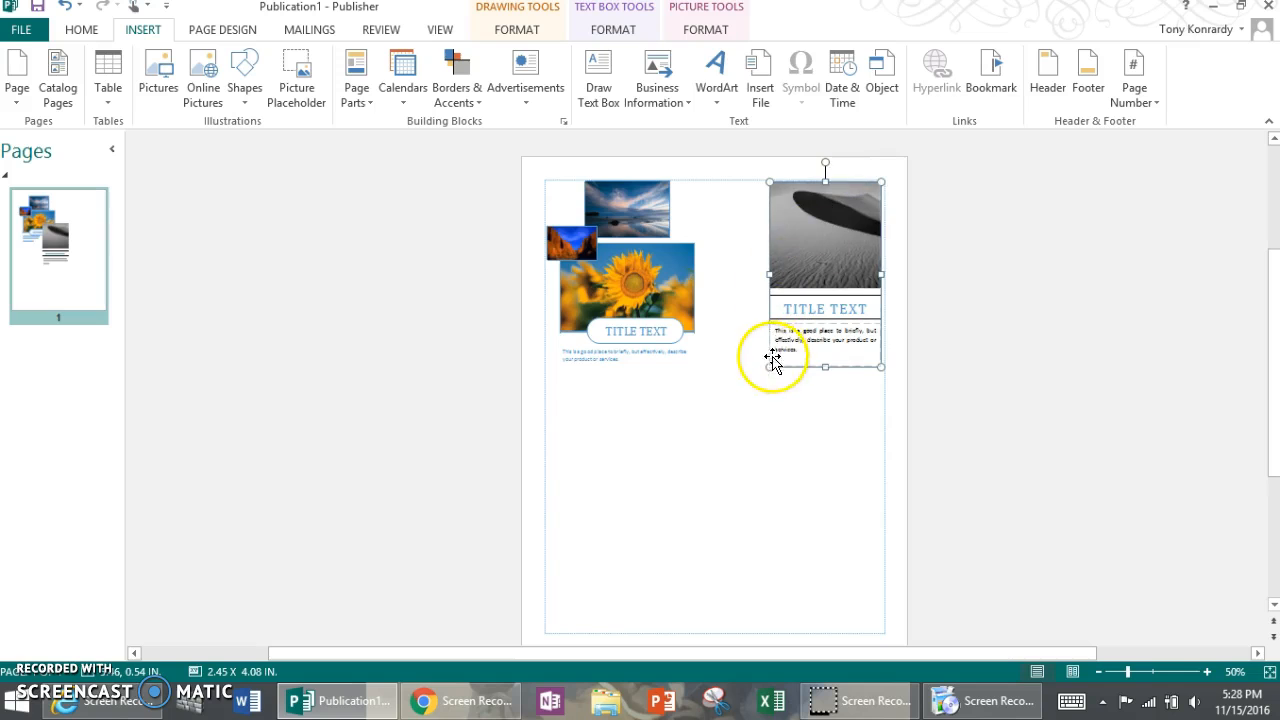
left_click(725, 320)
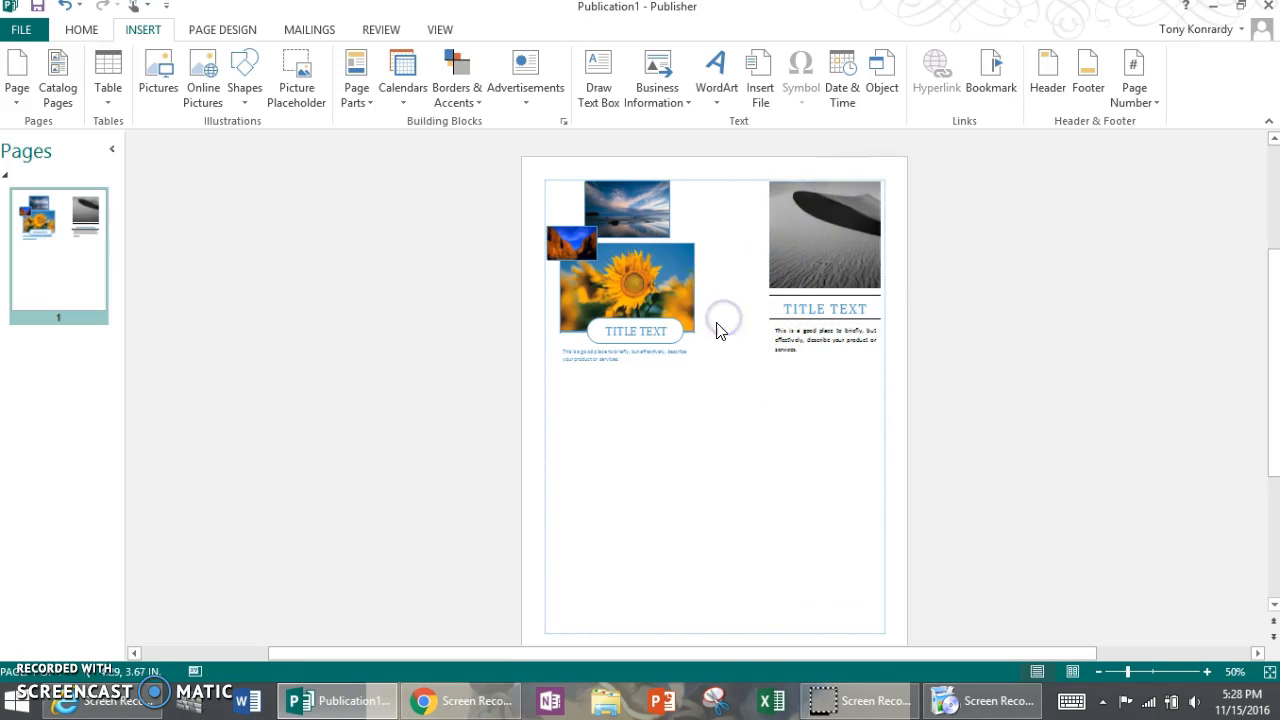
Step: Insert the recently used four-picture Brackets story and place it in the lower middle of the page
left_click(353, 88)
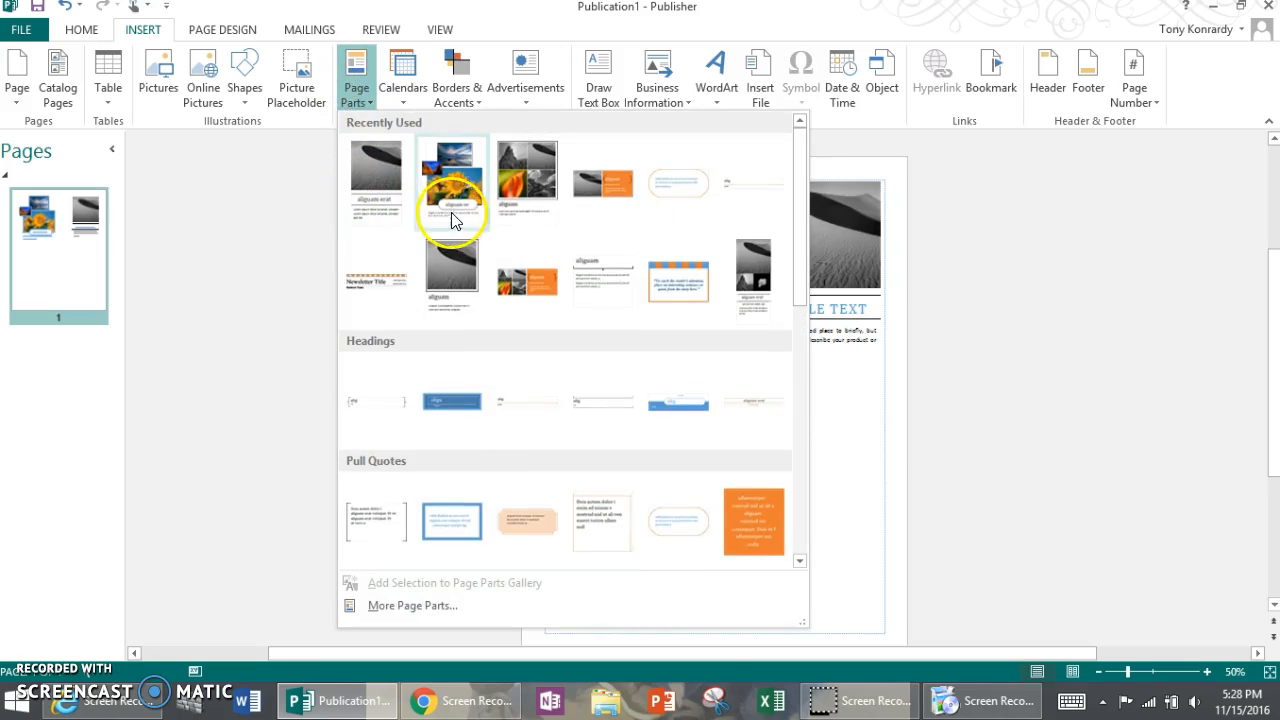
left_click(518, 178)
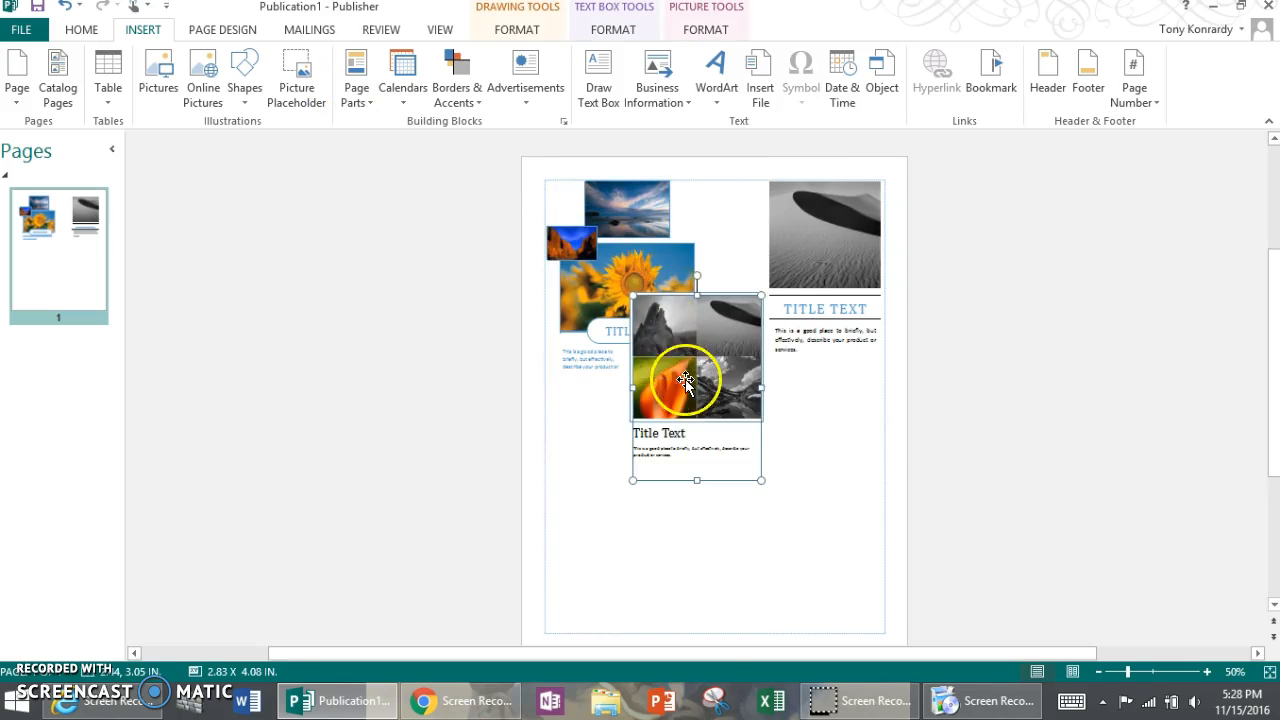
left_click_drag(733, 294, 747, 416)
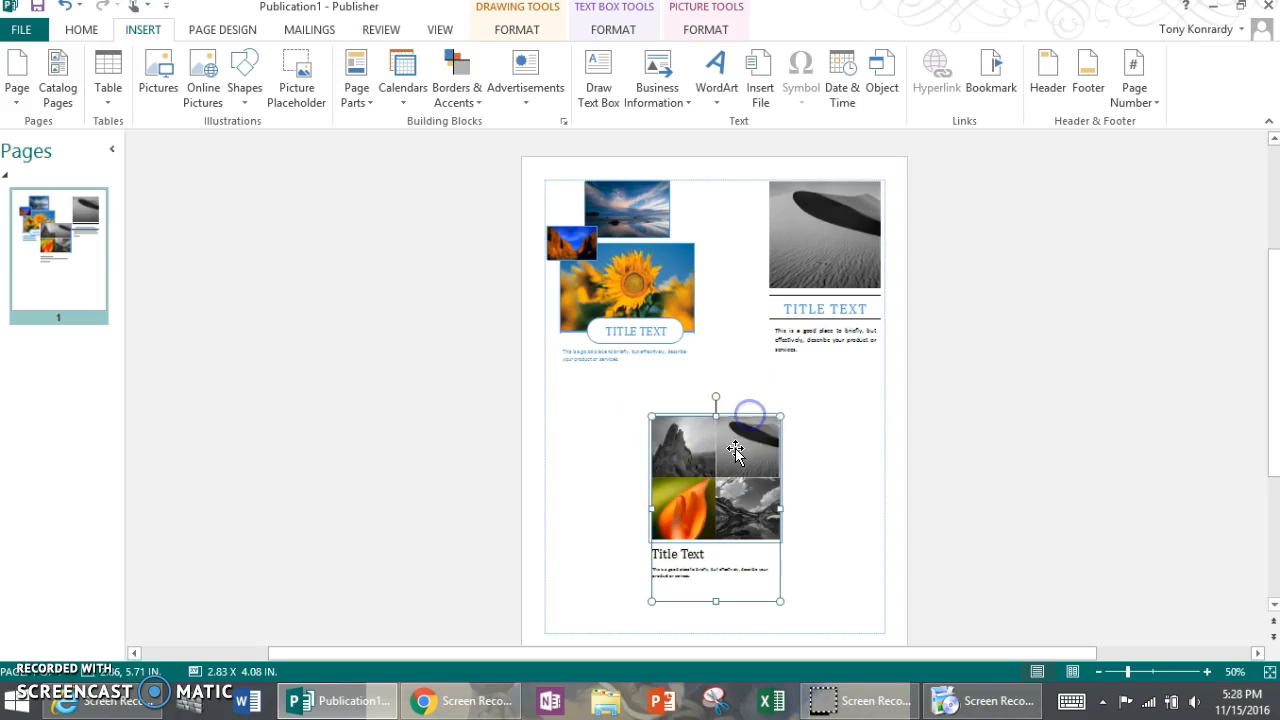
Step: Move the four-picture story off the page into the empty area to its left
left_click(658, 360)
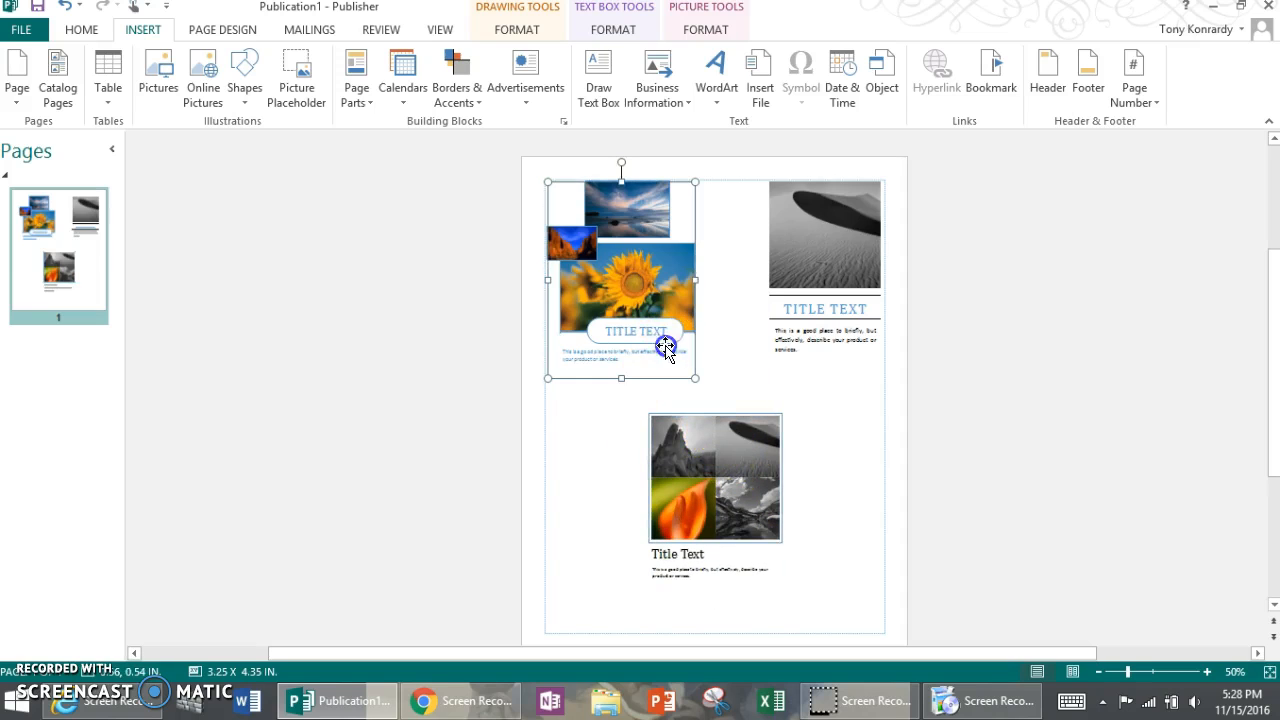
left_click(812, 296)
left_click(652, 346)
left_click(827, 322)
left_click(727, 441)
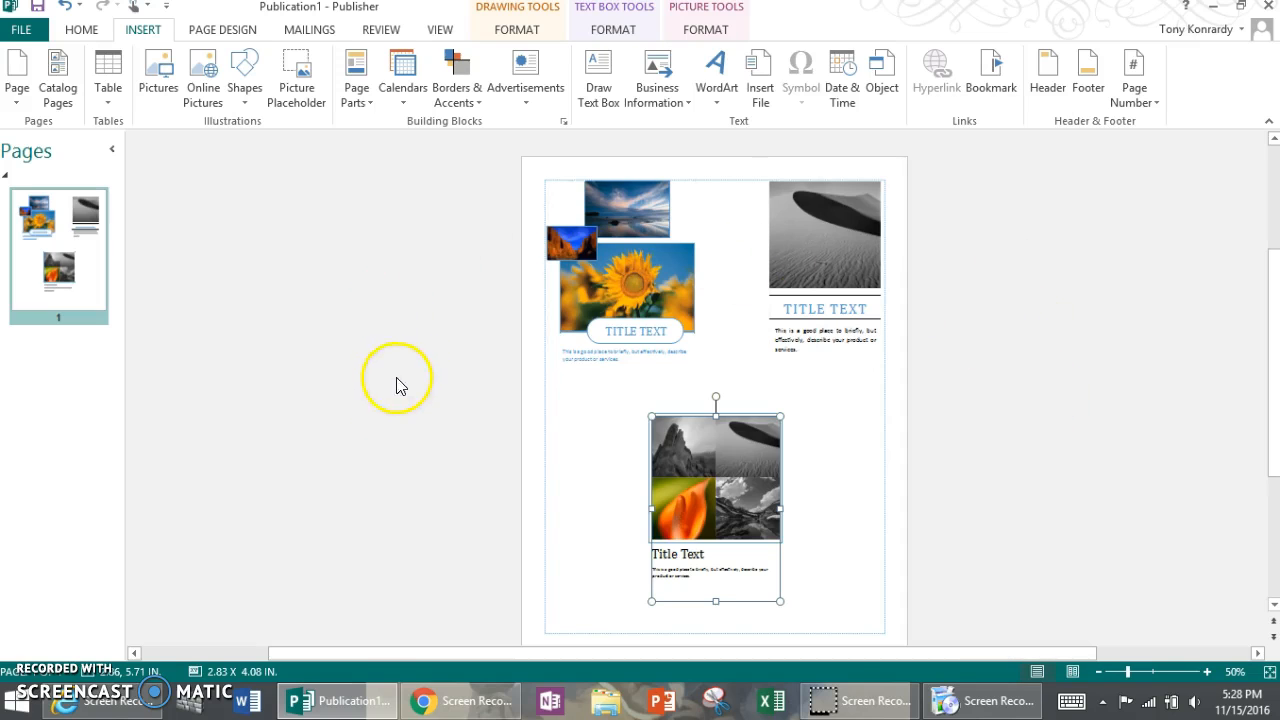
left_click_drag(687, 480, 315, 287)
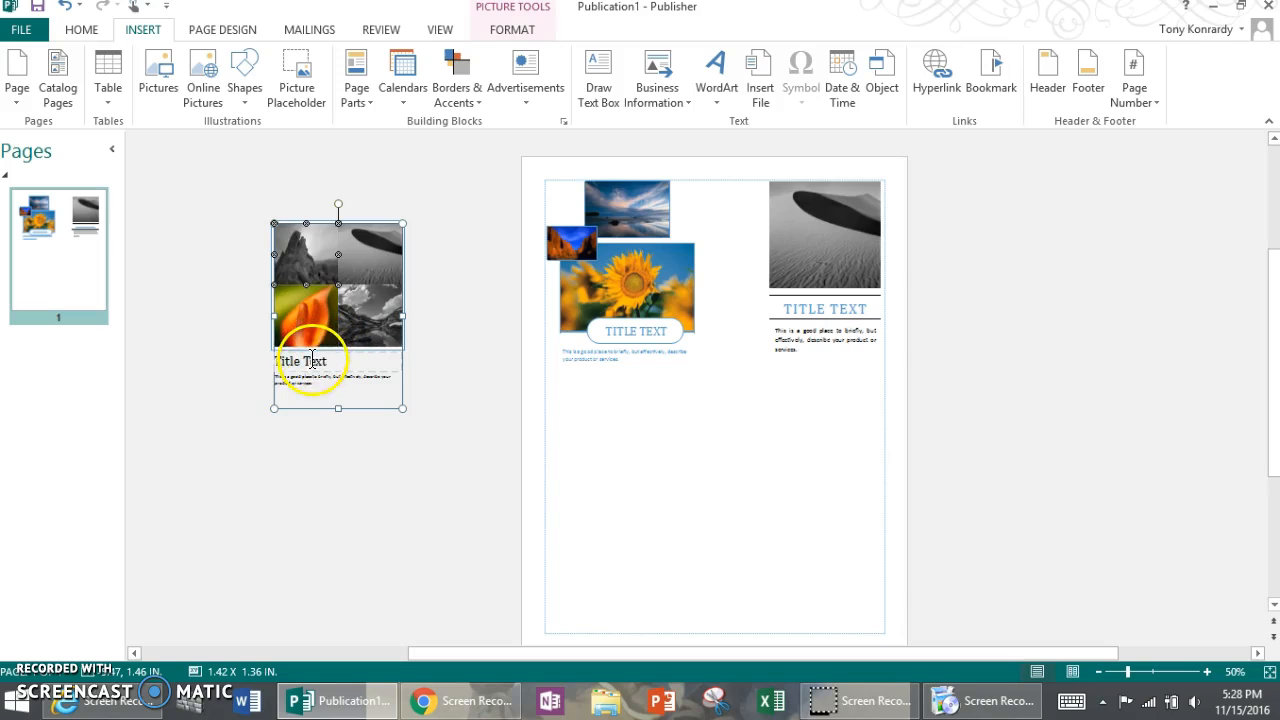
left_click(314, 453)
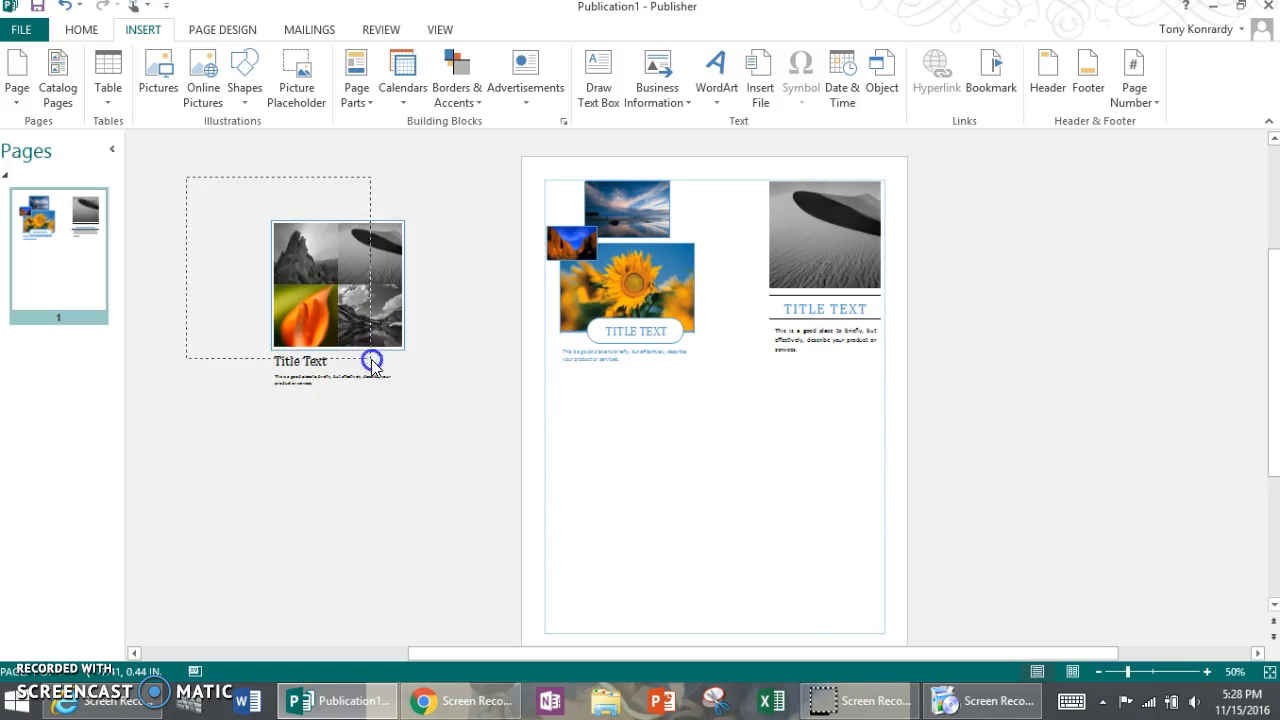
Step: Select the whole four-picture story beside the page and ungroup it into separate objects
left_click_drag(478, 481, 486, 486)
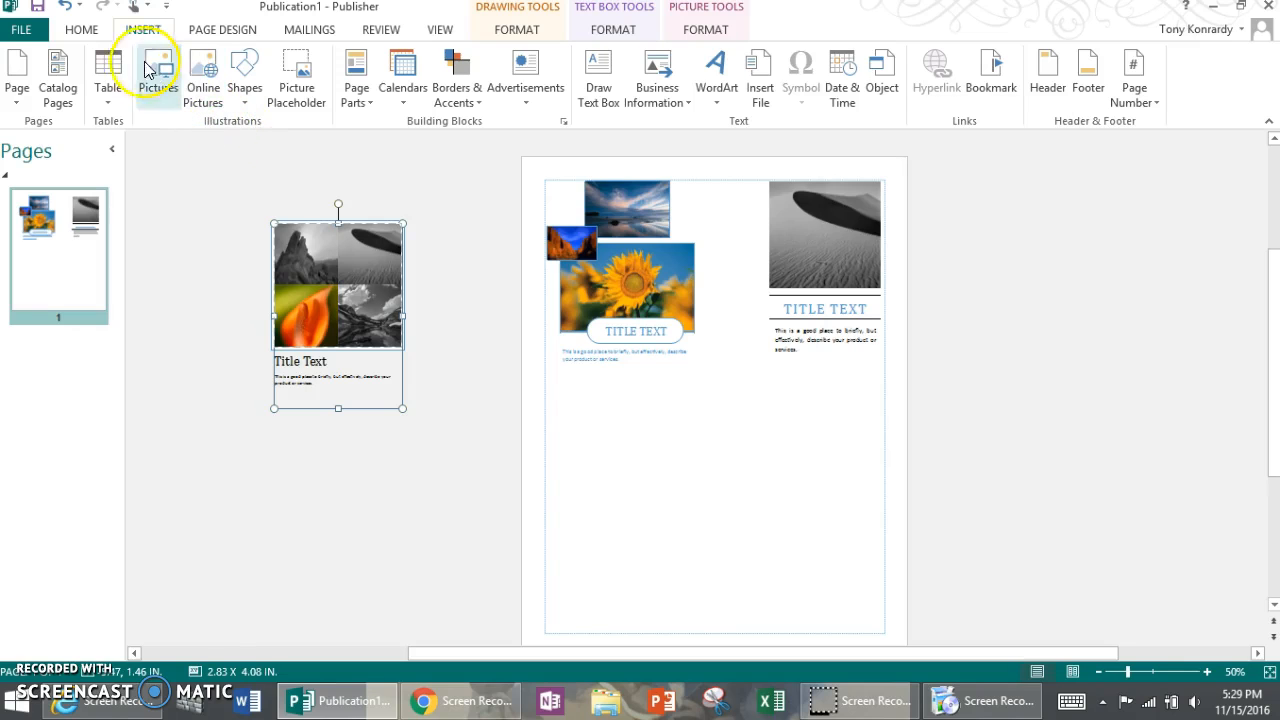
left_click(83, 30)
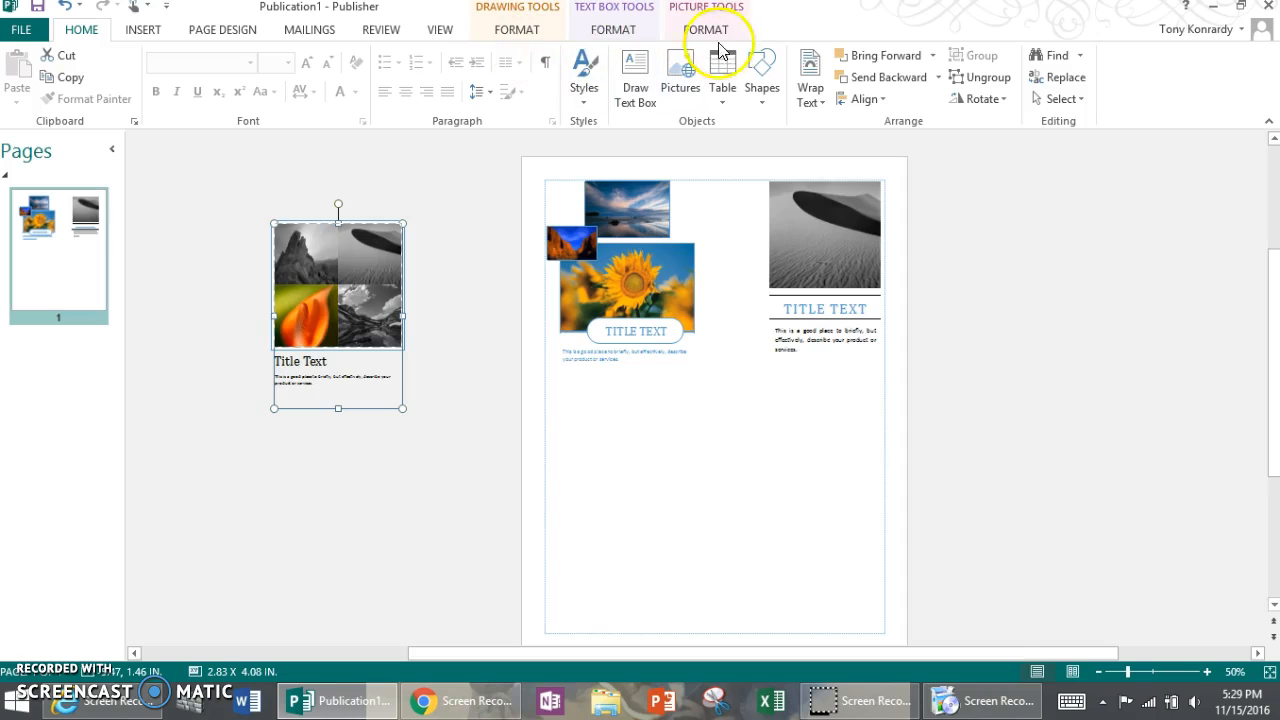
left_click(964, 80)
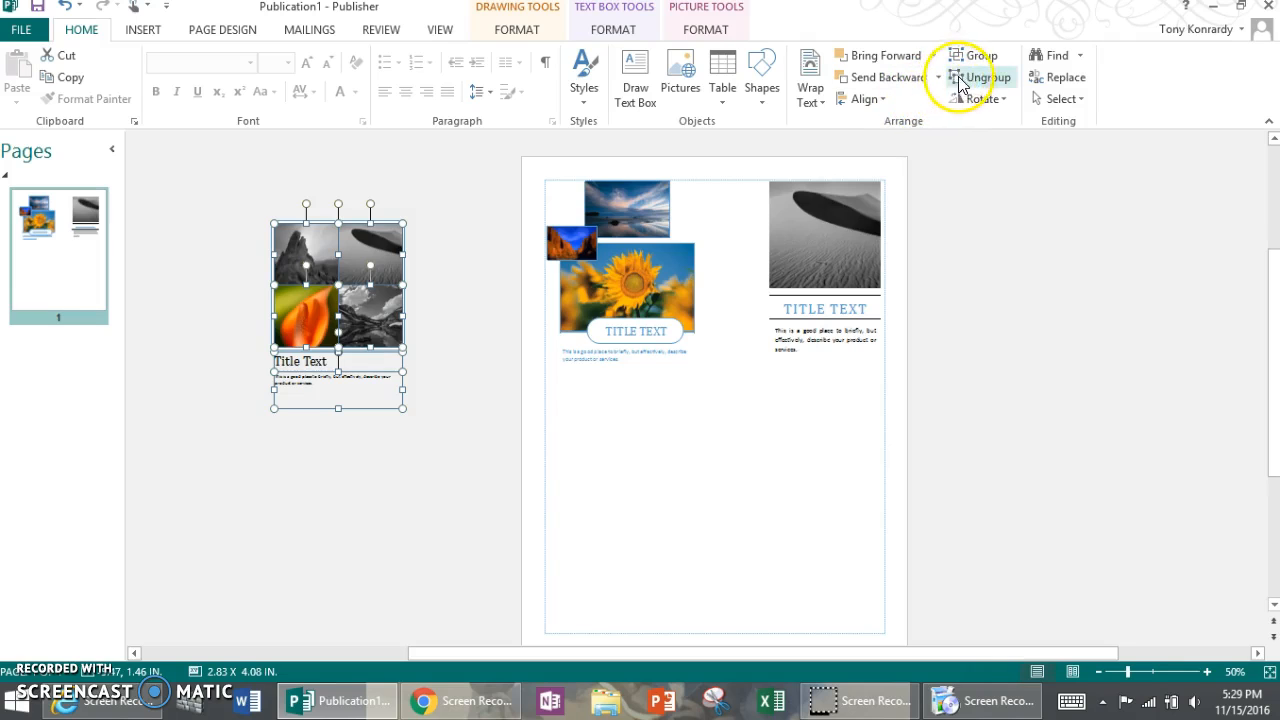
left_click(970, 56)
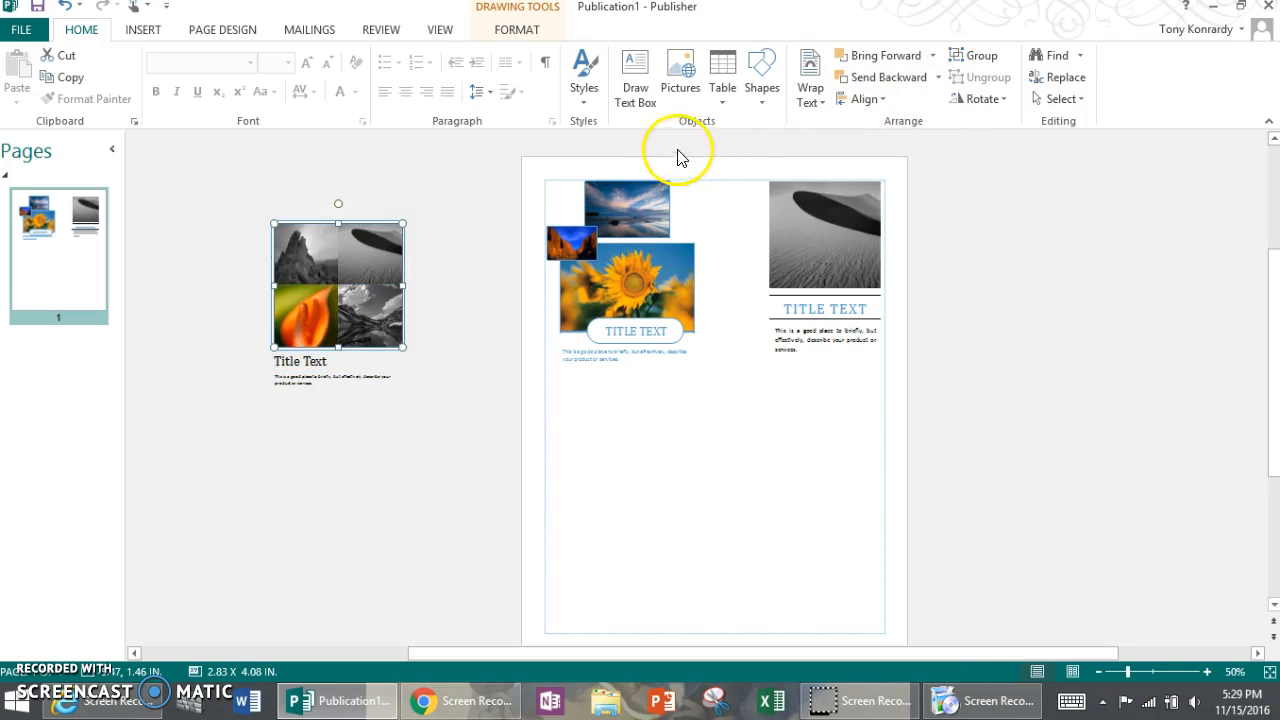
Step: Move the four pictures out of the story's square frame and spread them around it
left_click_drag(377, 263, 399, 175)
left_click_drag(316, 240, 217, 194)
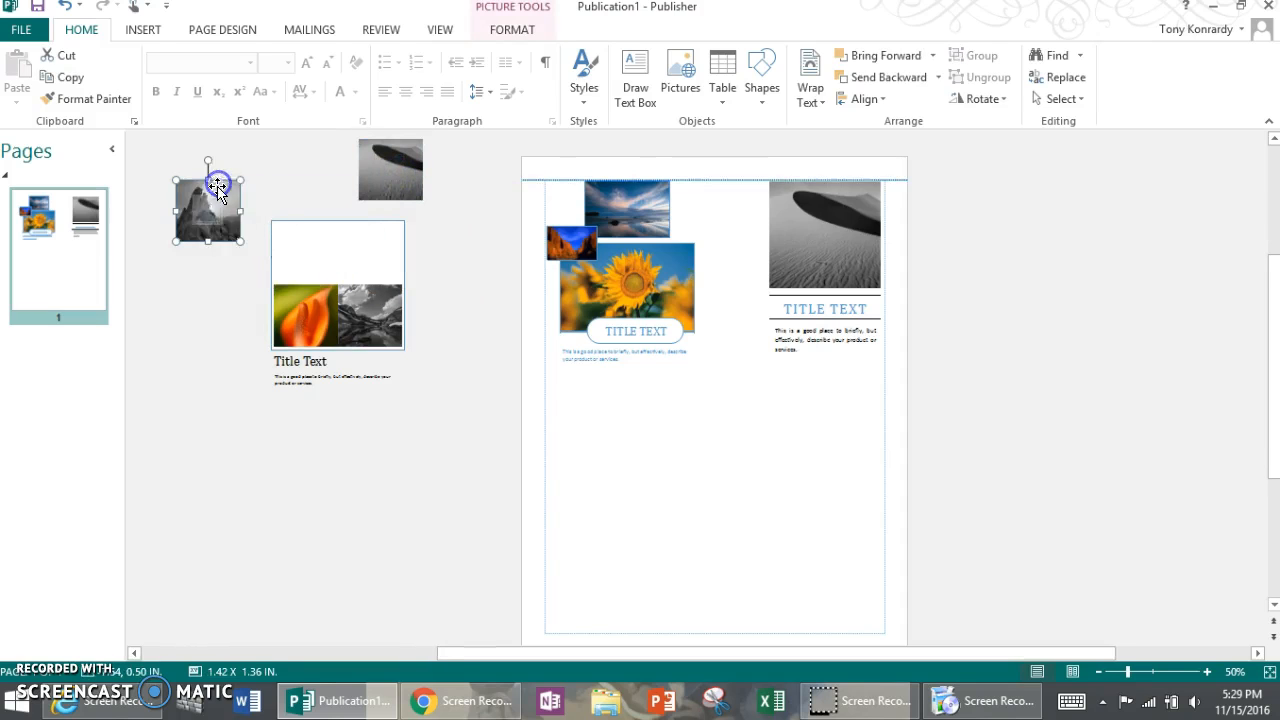
left_click_drag(286, 300, 178, 308)
left_click_drag(343, 309, 436, 288)
left_click(362, 275)
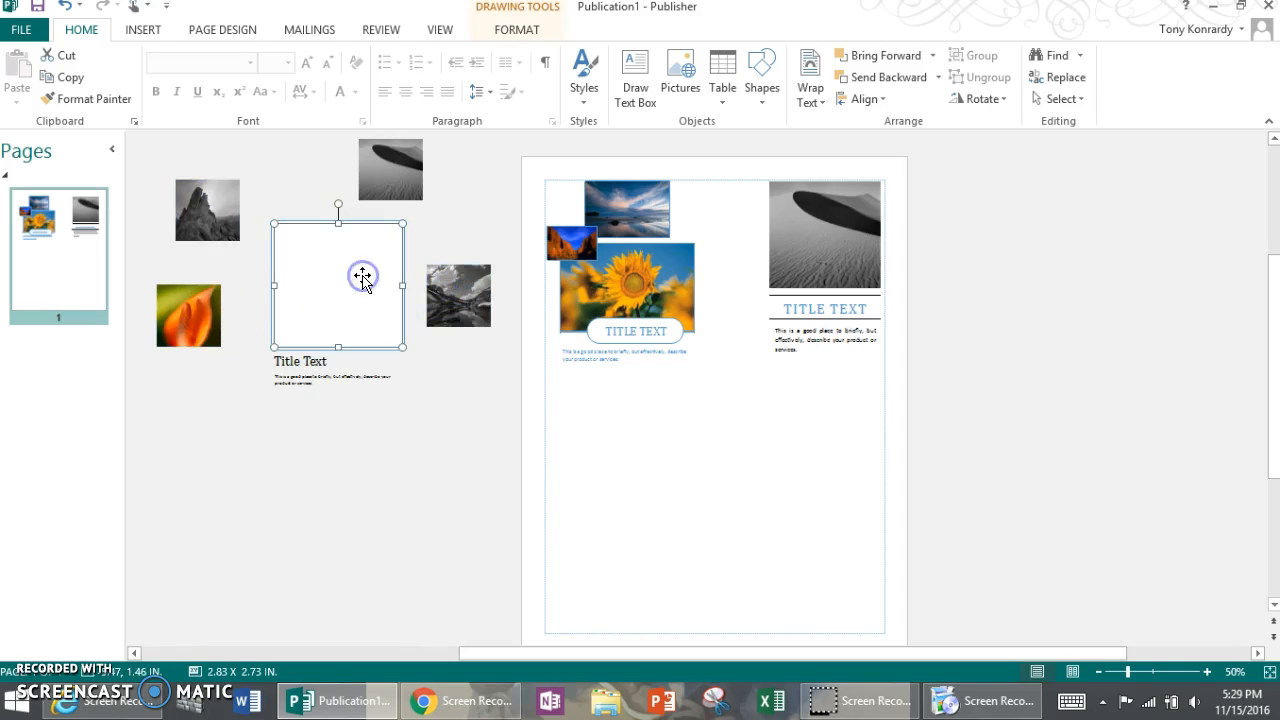
Step: Move the "Title Text" box from below the empty frame to directly above it
left_click(305, 362)
left_click(260, 364)
left_click_drag(270, 341, 273, 212)
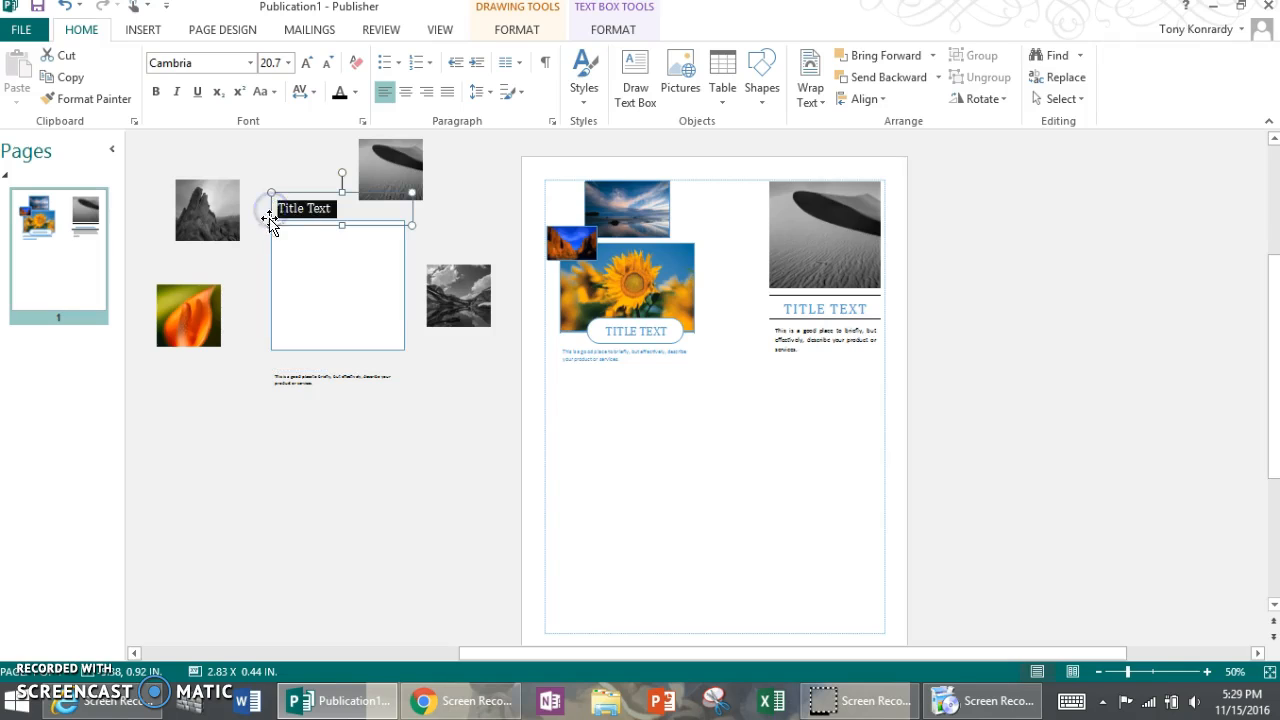
Step: Arrange the rock and dune pictures side by side above the title, and the flower and mountain pictures below the description
left_click(1100, 673)
left_click(1101, 672)
left_click_drag(734, 356, 719, 328)
left_click_drag(605, 399, 666, 364)
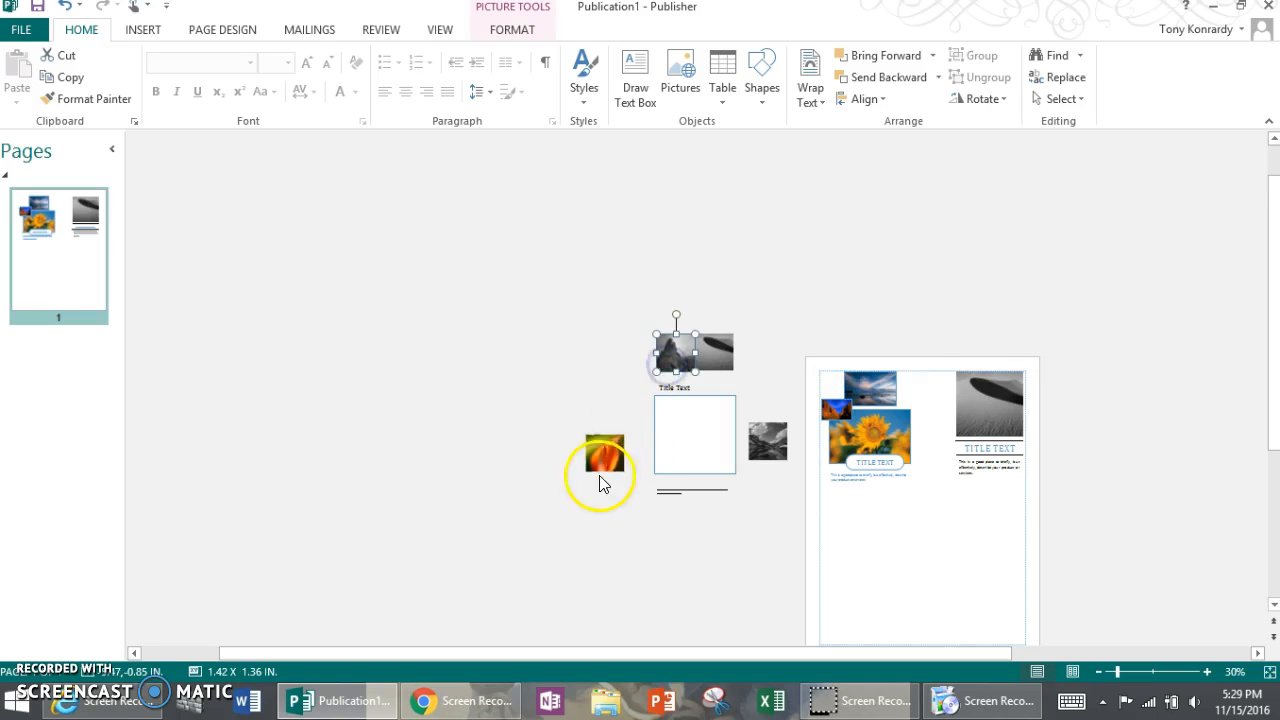
left_click_drag(605, 460, 676, 530)
left_click_drag(769, 440, 724, 523)
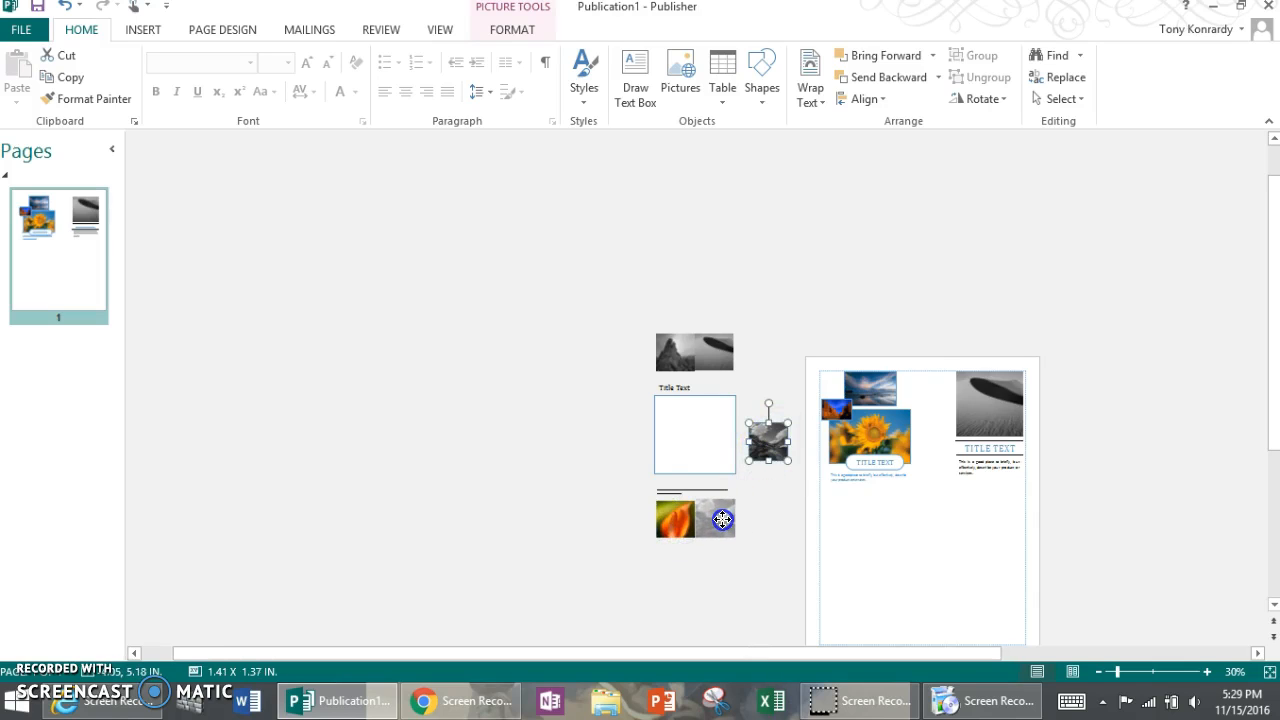
left_click_drag(722, 520, 723, 522)
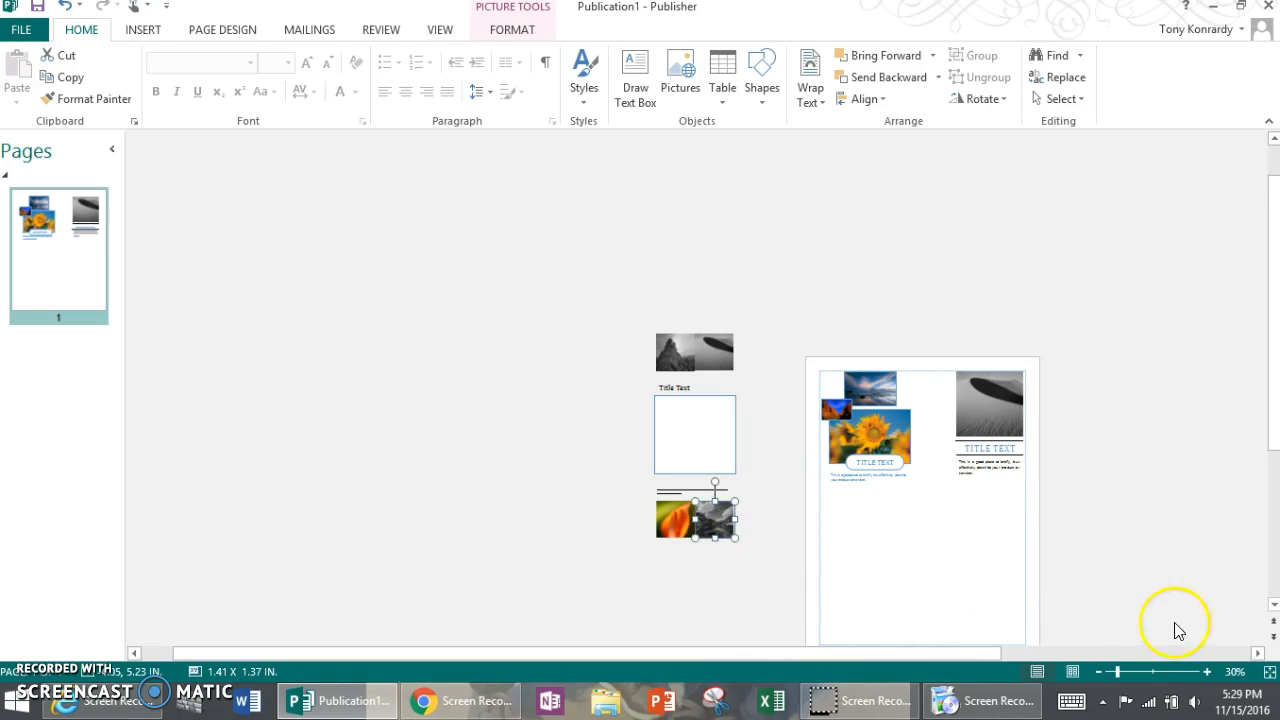
left_click(1207, 672)
left_click(1207, 672)
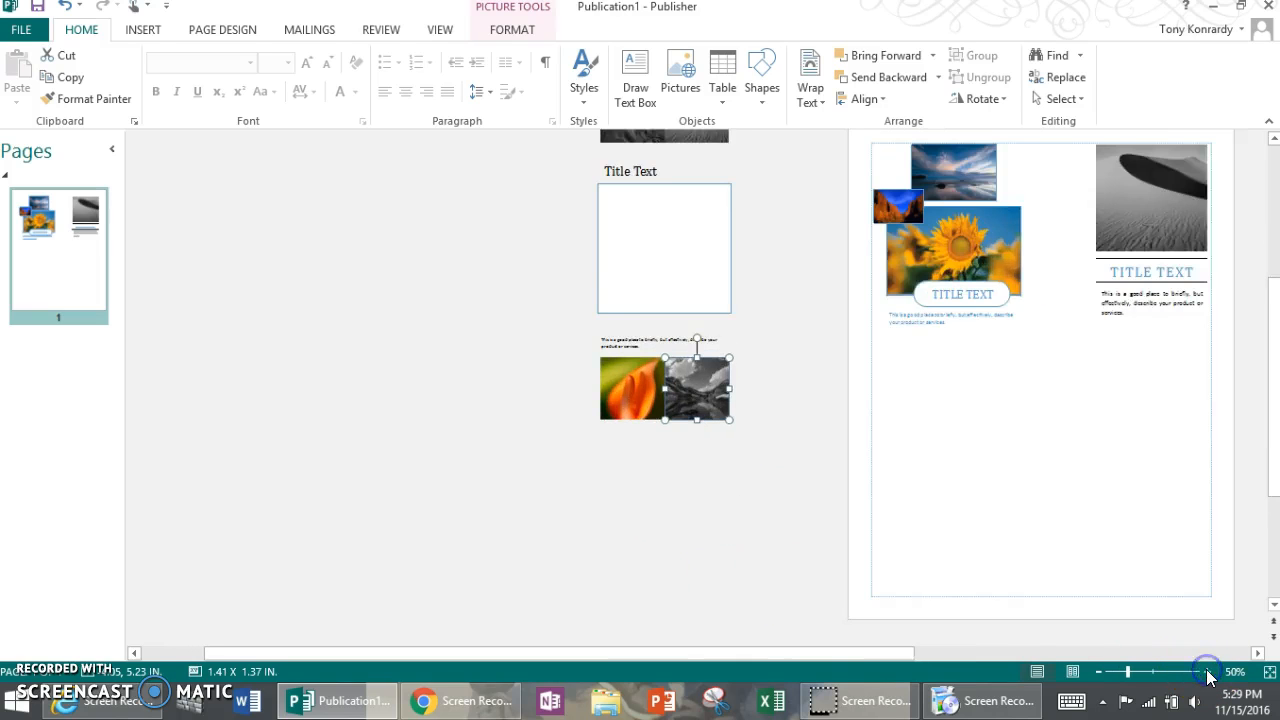
Step: Select the rearranged pictures, title, empty frame and description beside the page and group them into one object
left_click(1207, 672)
scroll(820, 494, "up", 3)
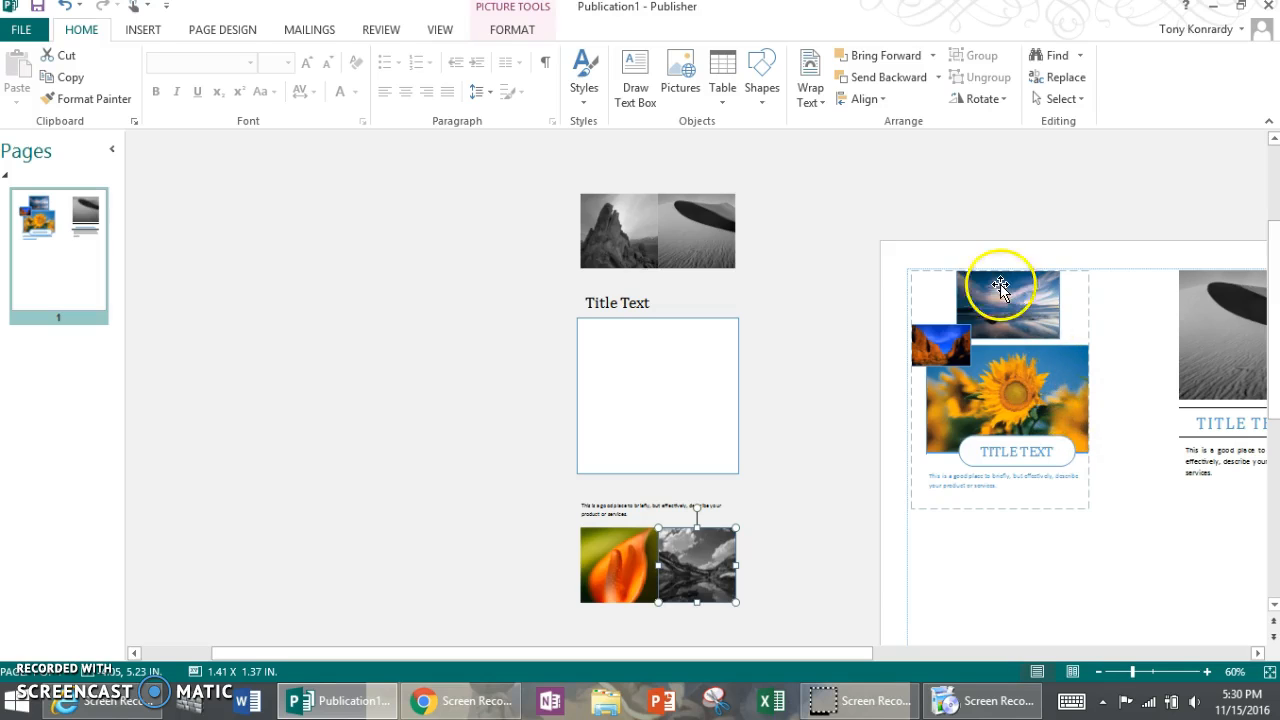
left_click(504, 163)
left_click_drag(621, 420, 637, 568)
left_click_drag(658, 610, 658, 612)
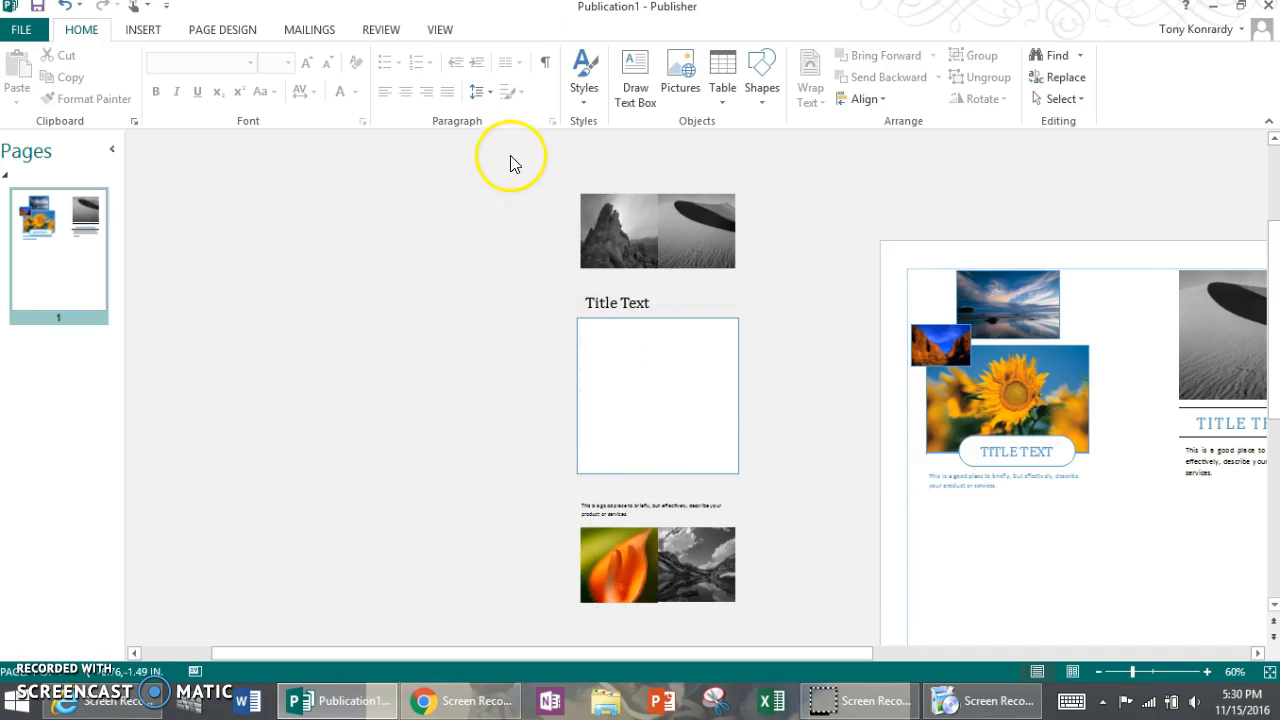
mouse_move(590, 197)
left_mouse_down()
mouse_move(700, 429)
mouse_move(731, 614)
mouse_move(797, 634)
mouse_move(829, 601)
mouse_move(826, 543)
mouse_move(814, 557)
left_mouse_up()
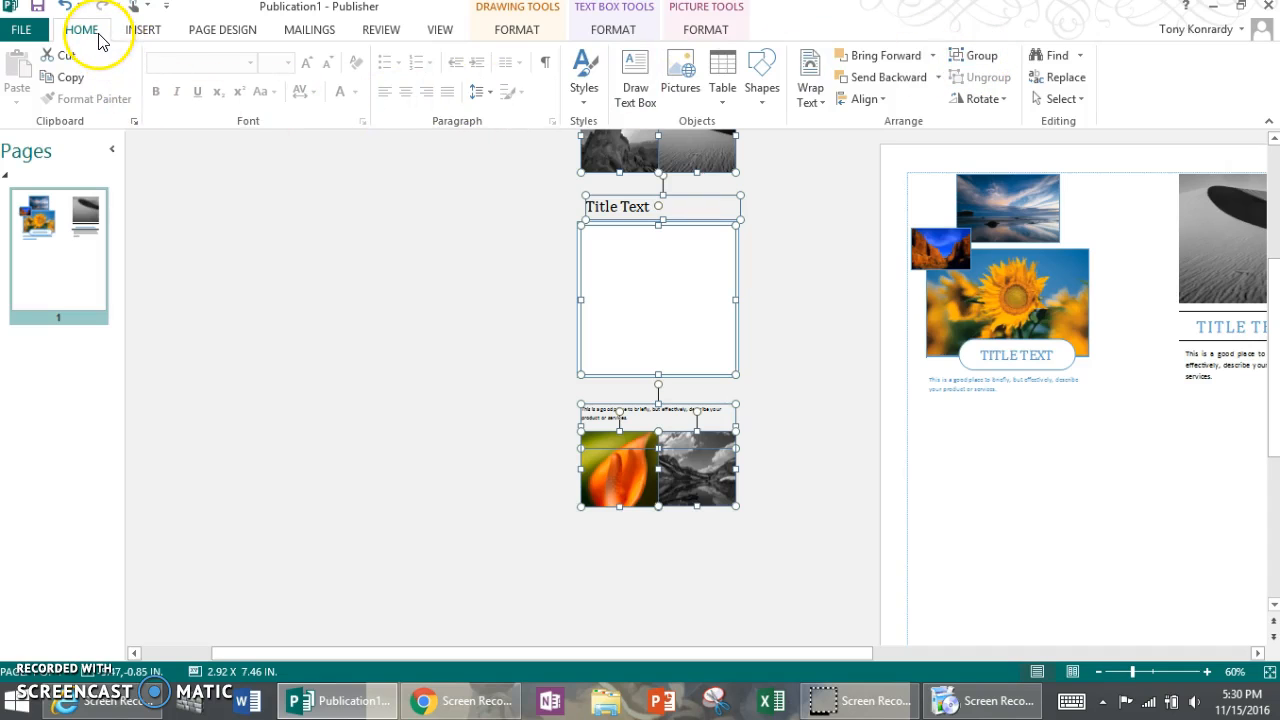
left_click(968, 52)
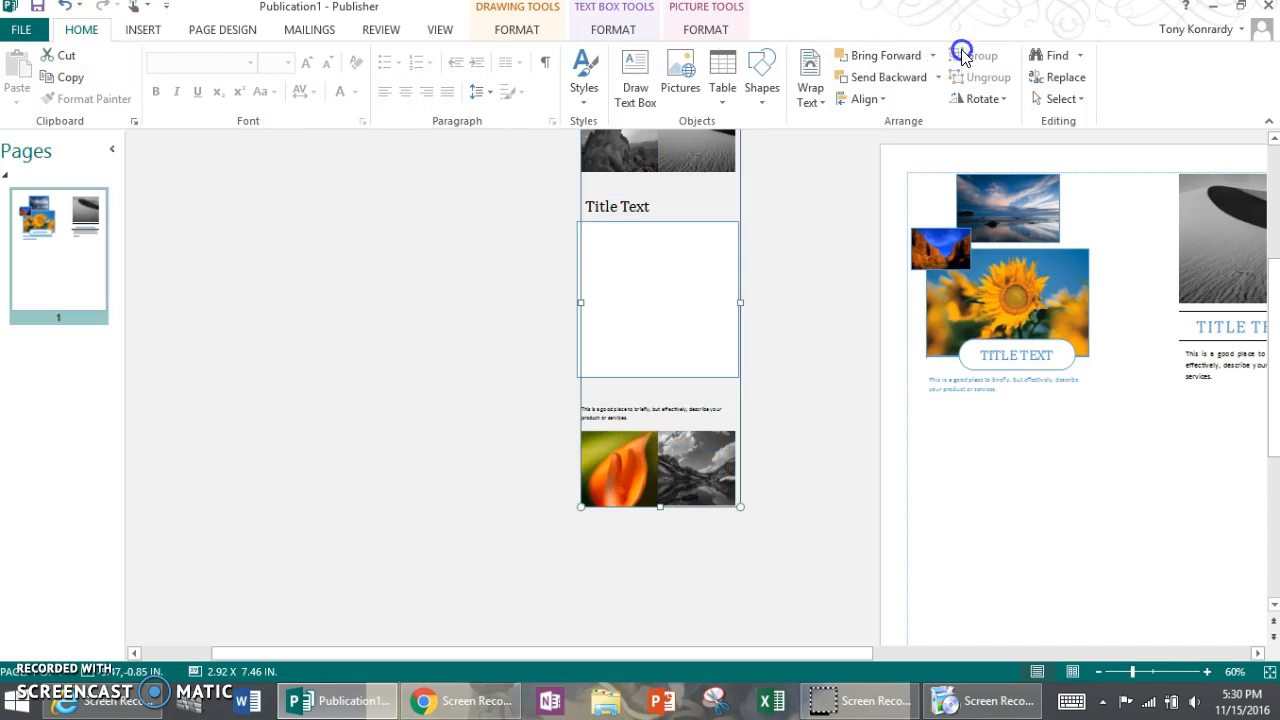
Step: Move the grouped four-picture story from the area beside the page onto the page
left_click(812, 220)
scroll(800, 234, "up", 2)
left_click(698, 262)
left_click_drag(685, 256, 1133, 397)
Step: Delete the sunflower story and the single-dune-picture story from the page
left_click(968, 404)
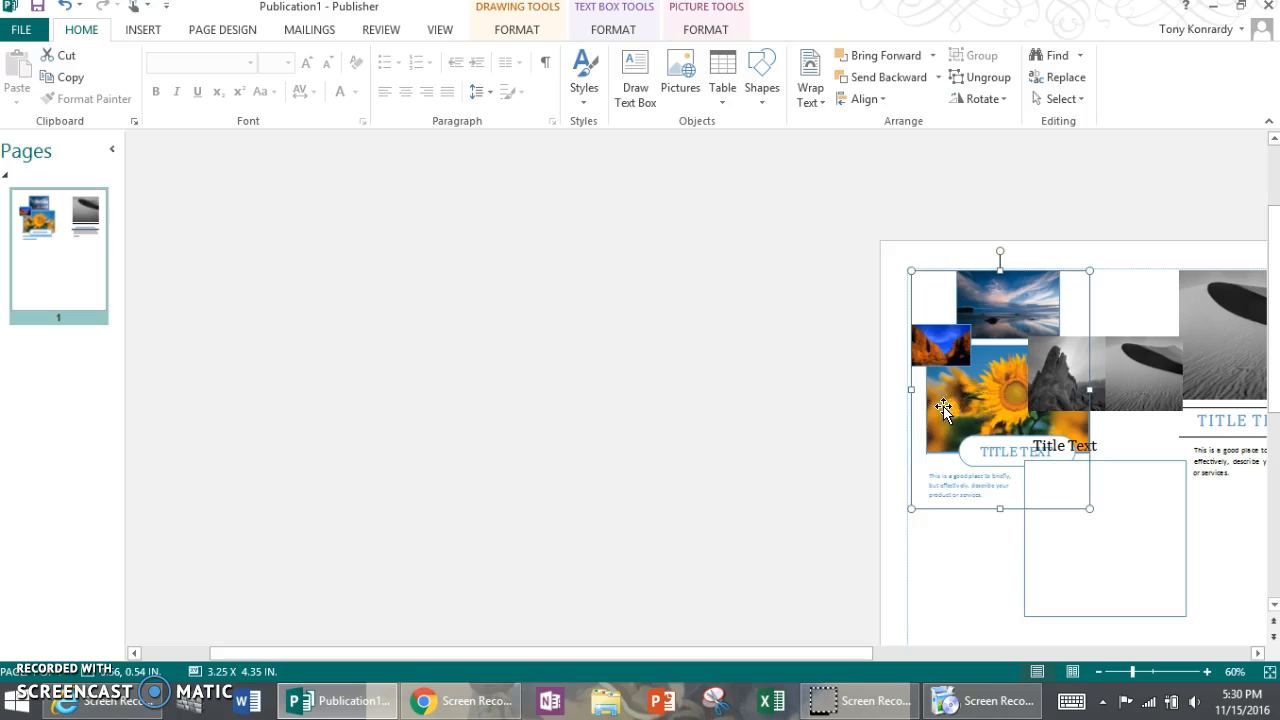
key("Delete")
left_click(1224, 301)
key("Delete")
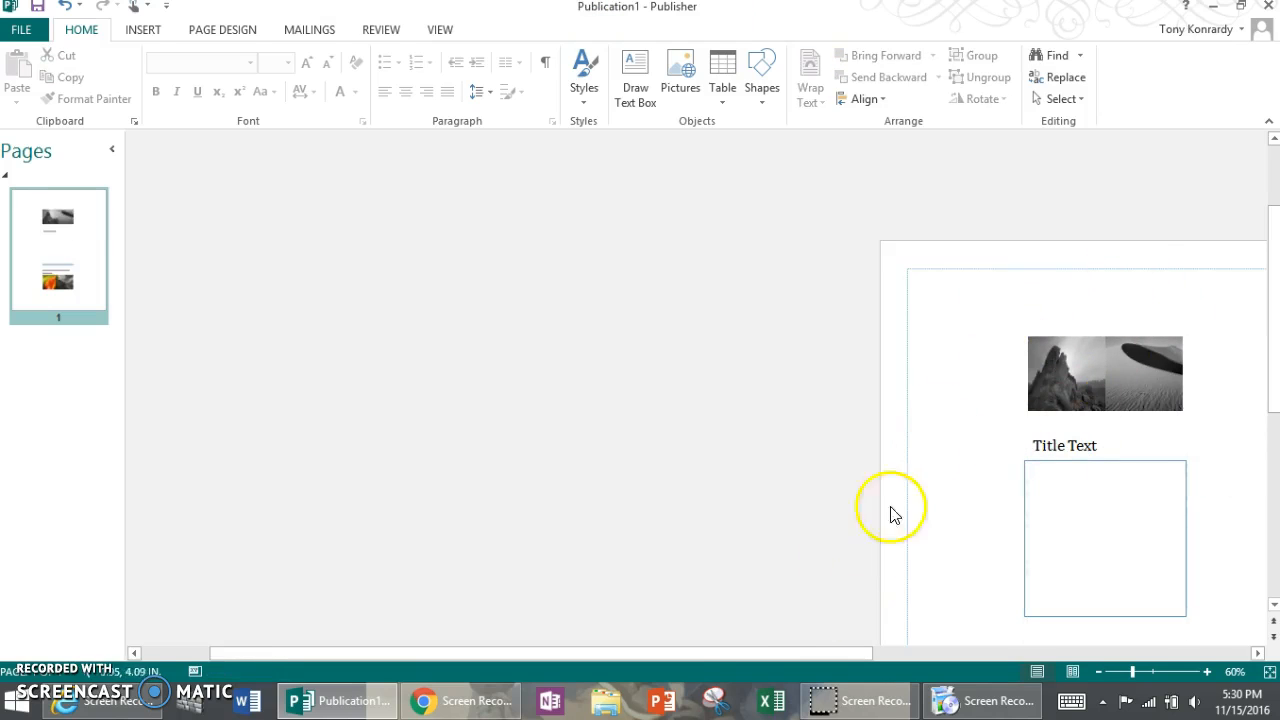
Step: Examine the grouped story on the page by selecting its title text and its empty frame individually
left_click_drag(766, 649, 956, 628)
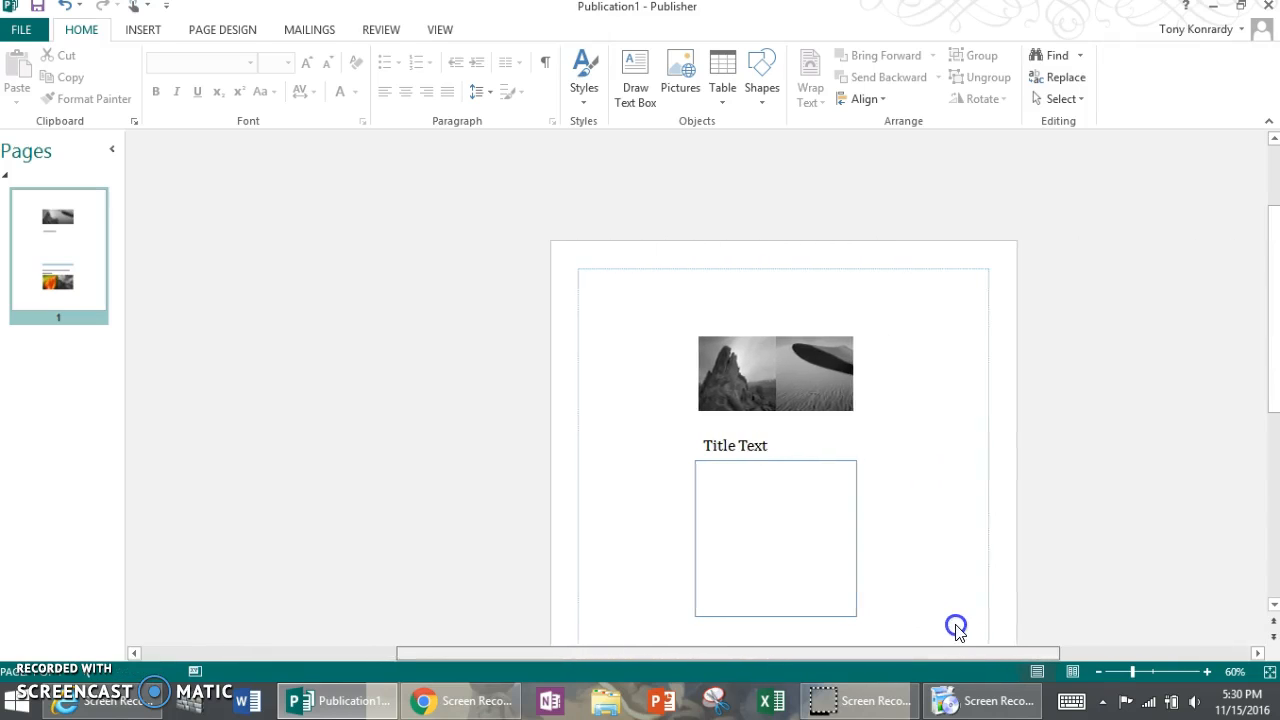
scroll(1086, 417, "down", 5)
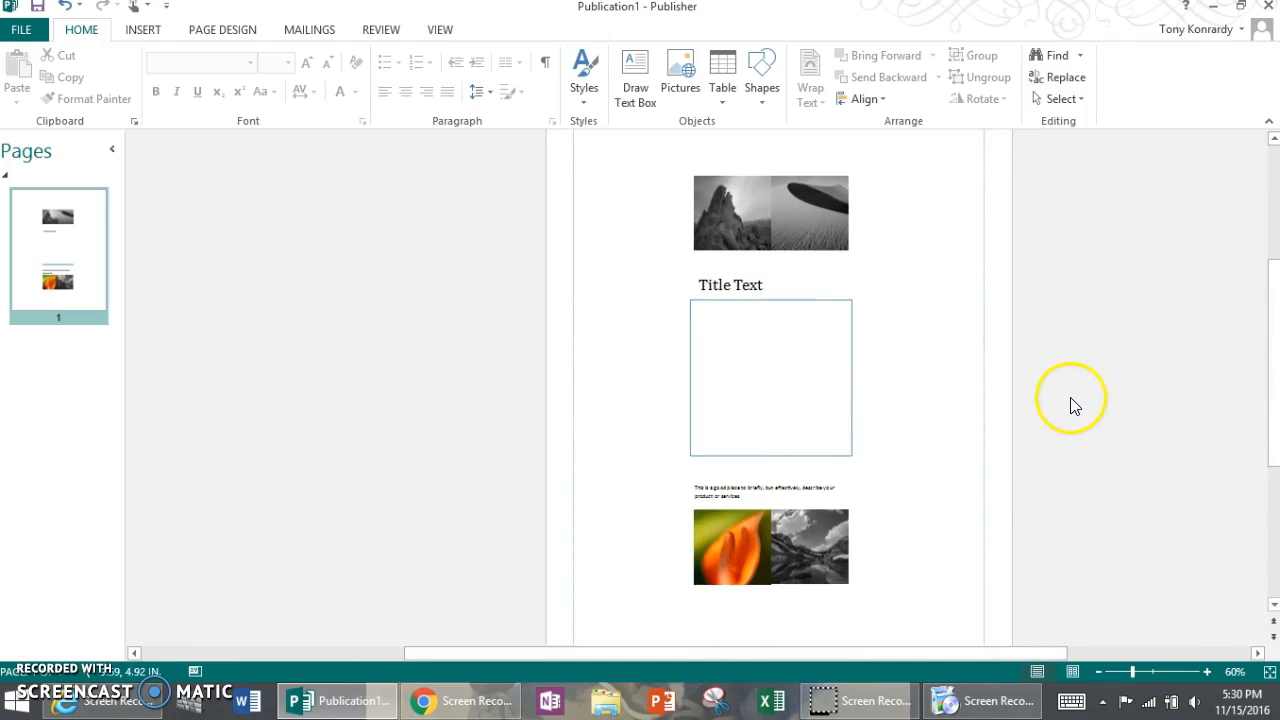
scroll(1070, 404, "down", 1)
left_click(809, 346)
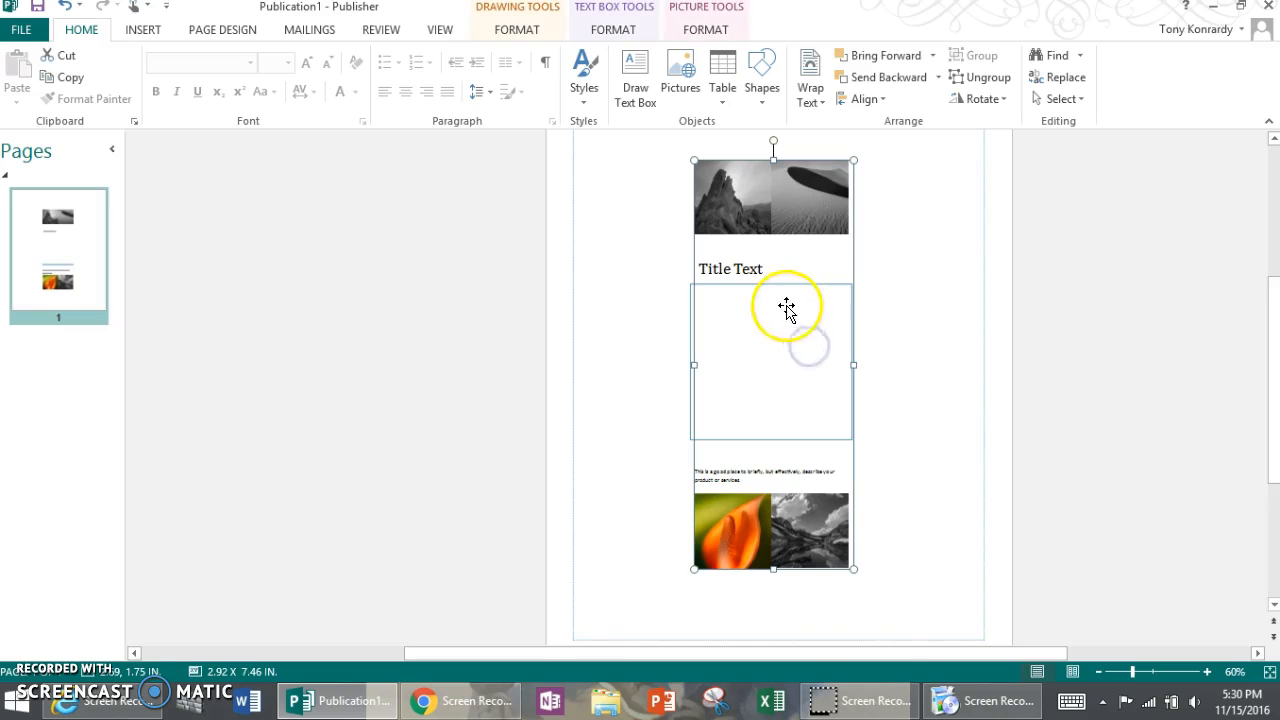
left_click(737, 266)
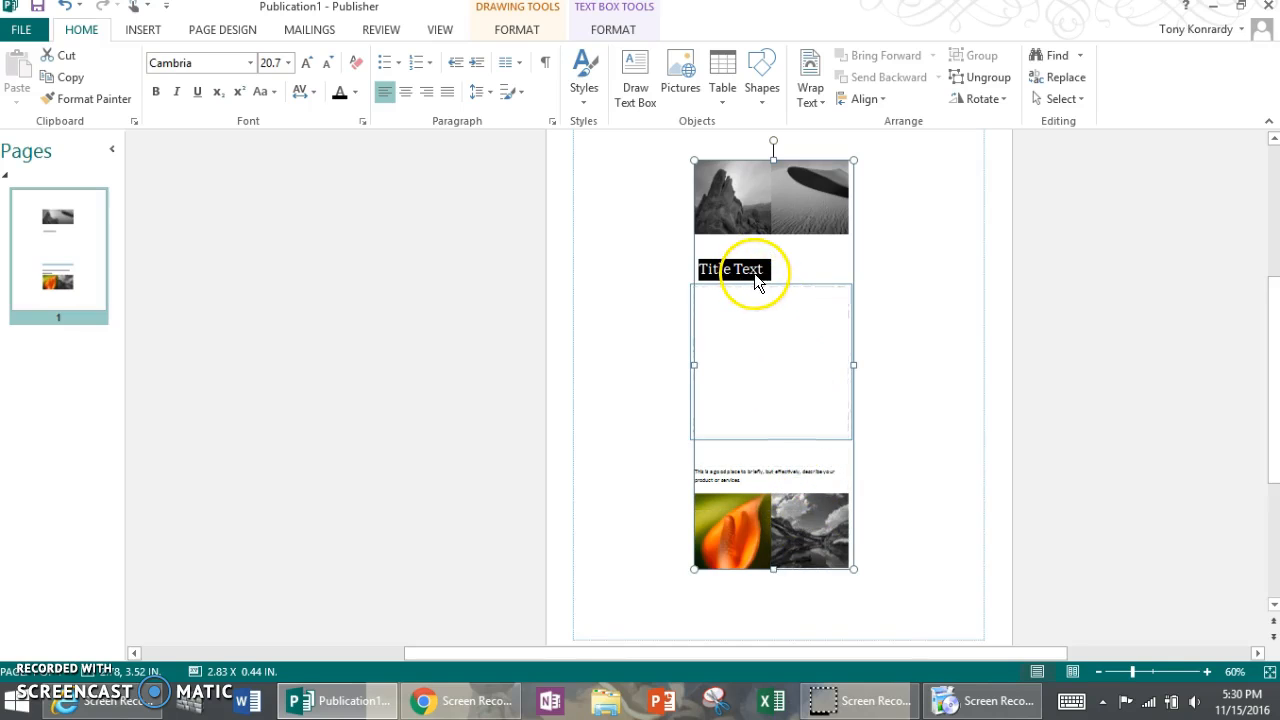
left_click(750, 340)
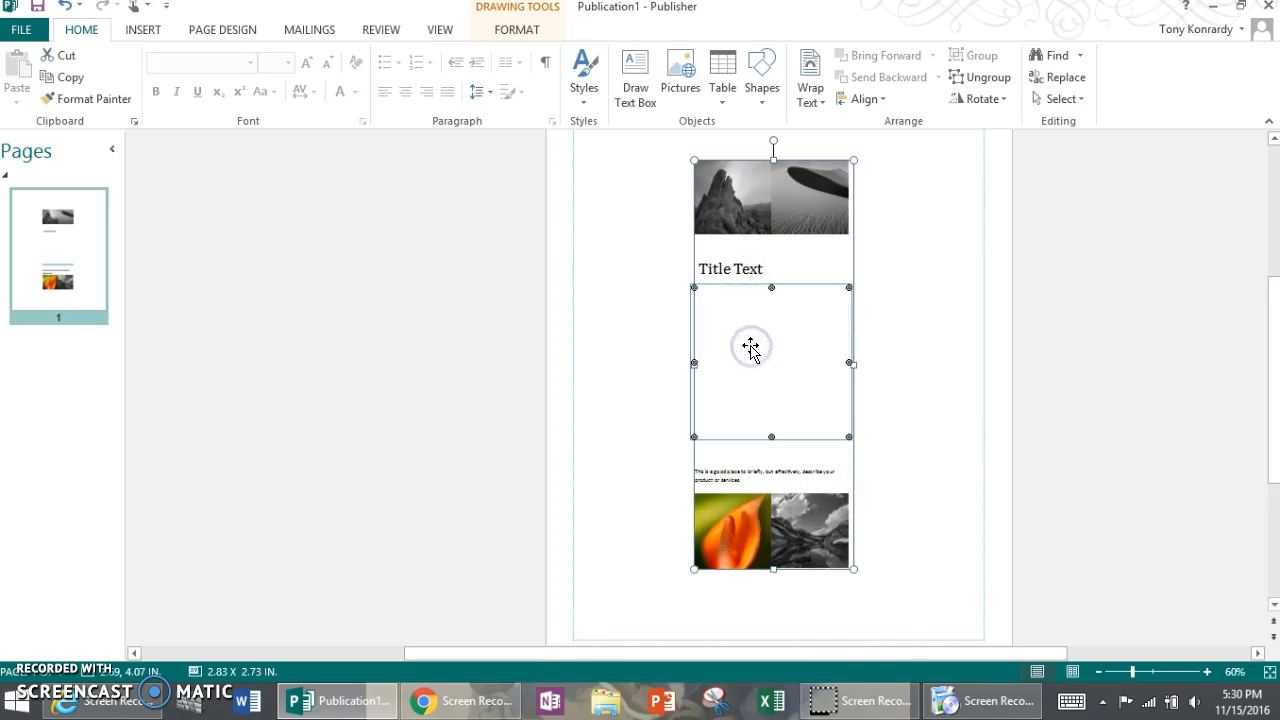
double_click(754, 344)
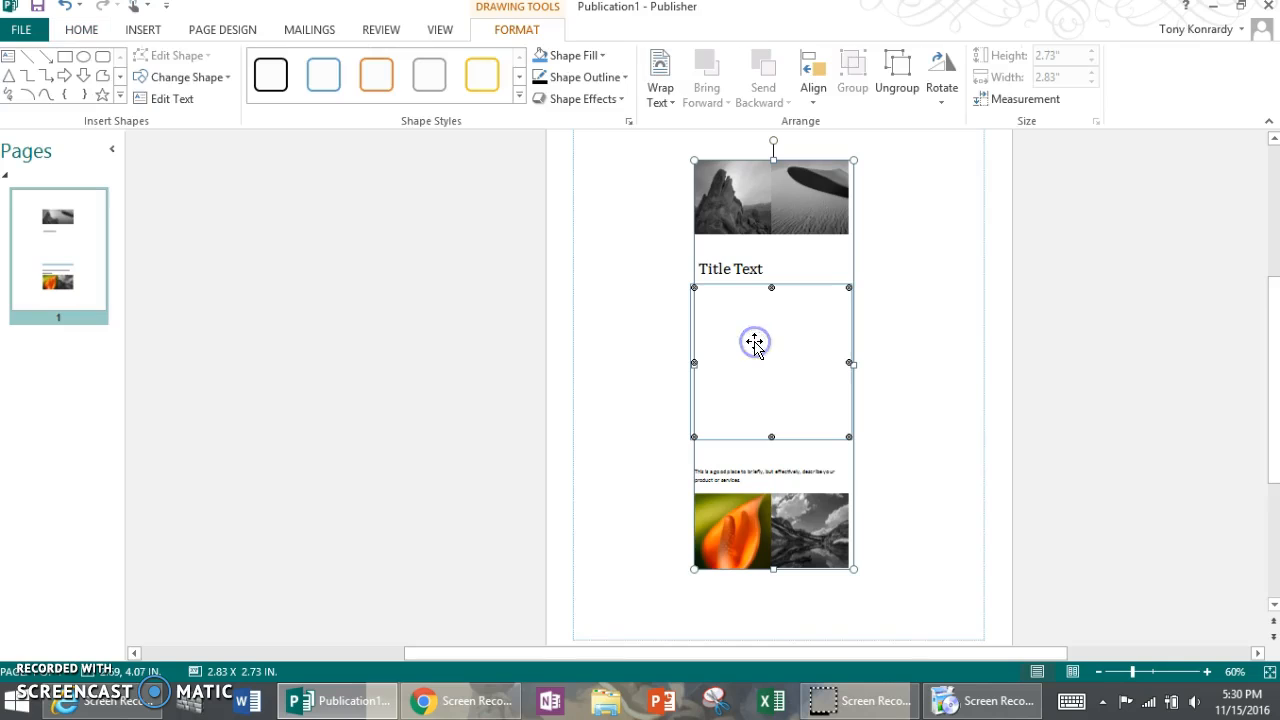
left_click(746, 341)
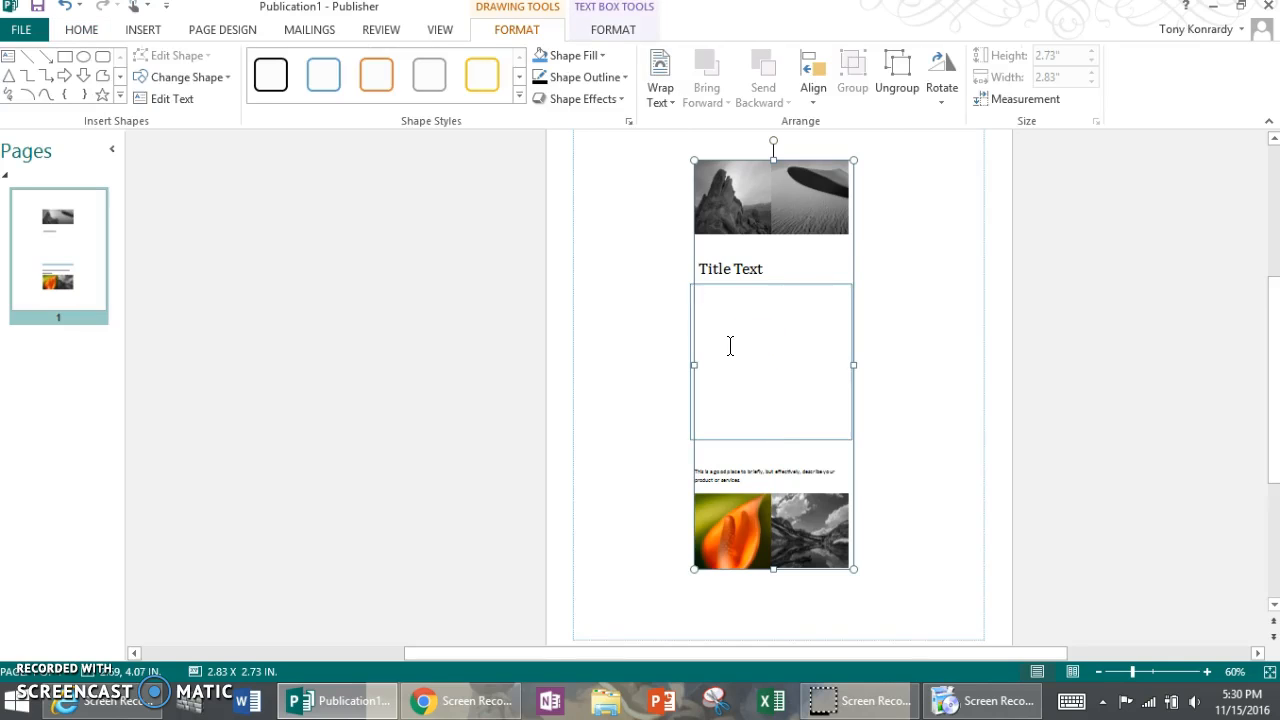
left_click(908, 360)
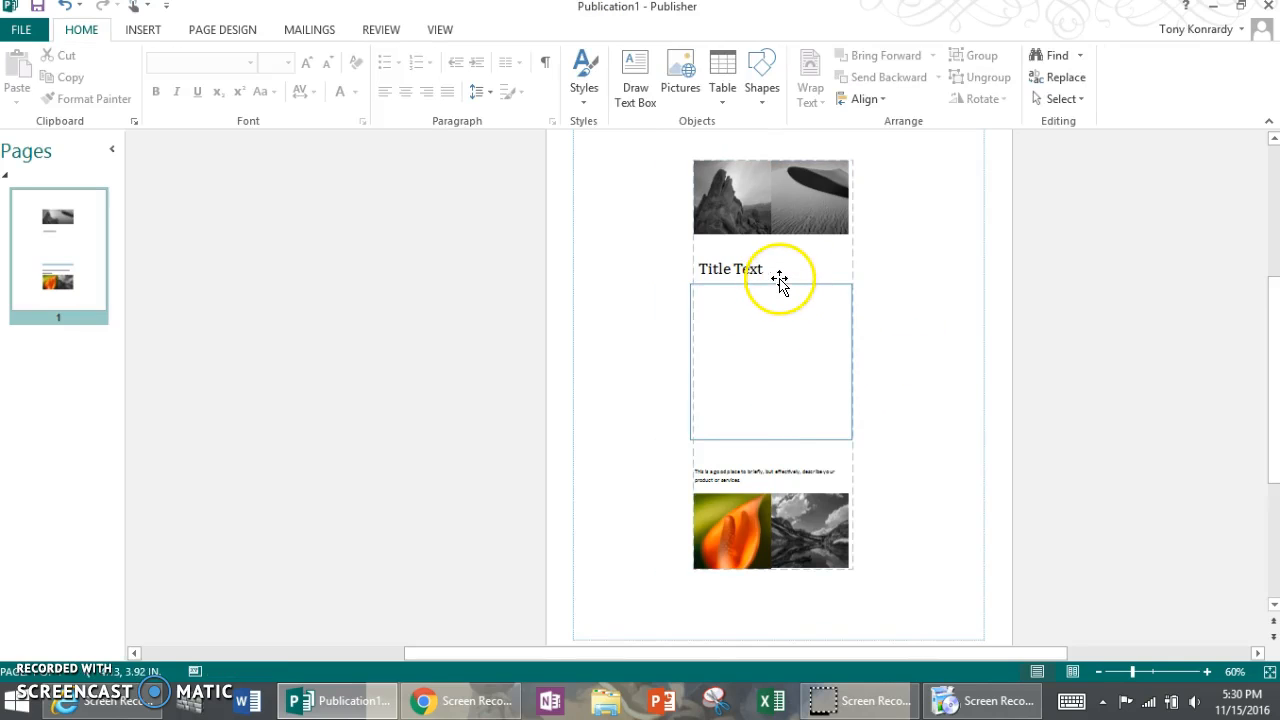
Step: Move the grouped story to the left margin of the page
scroll(1045, 268, "up", 1)
scroll(1045, 262, "up", 2)
left_click_drag(800, 267, 686, 289)
left_click(814, 297)
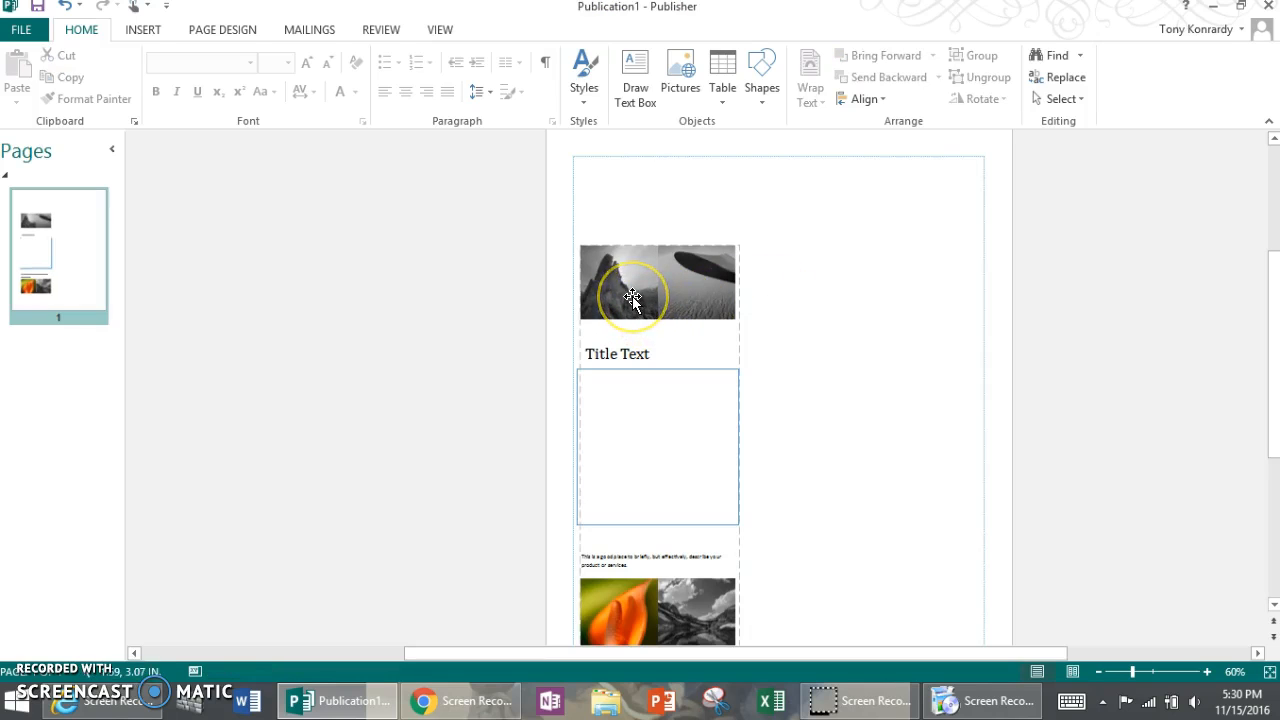
Step: Replace the placeholder title with "Thanksgiving 2016" and enter "Begin to type my story." in the frame below it
left_click(630, 356)
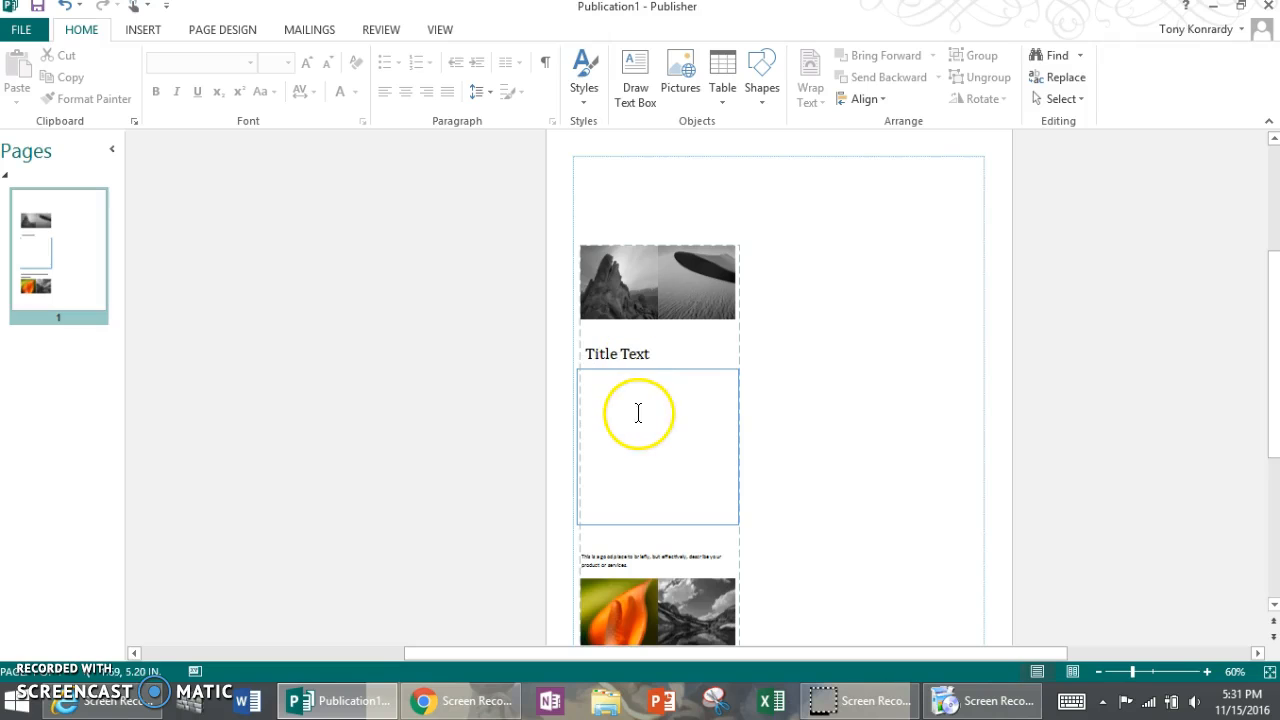
left_click(638, 355)
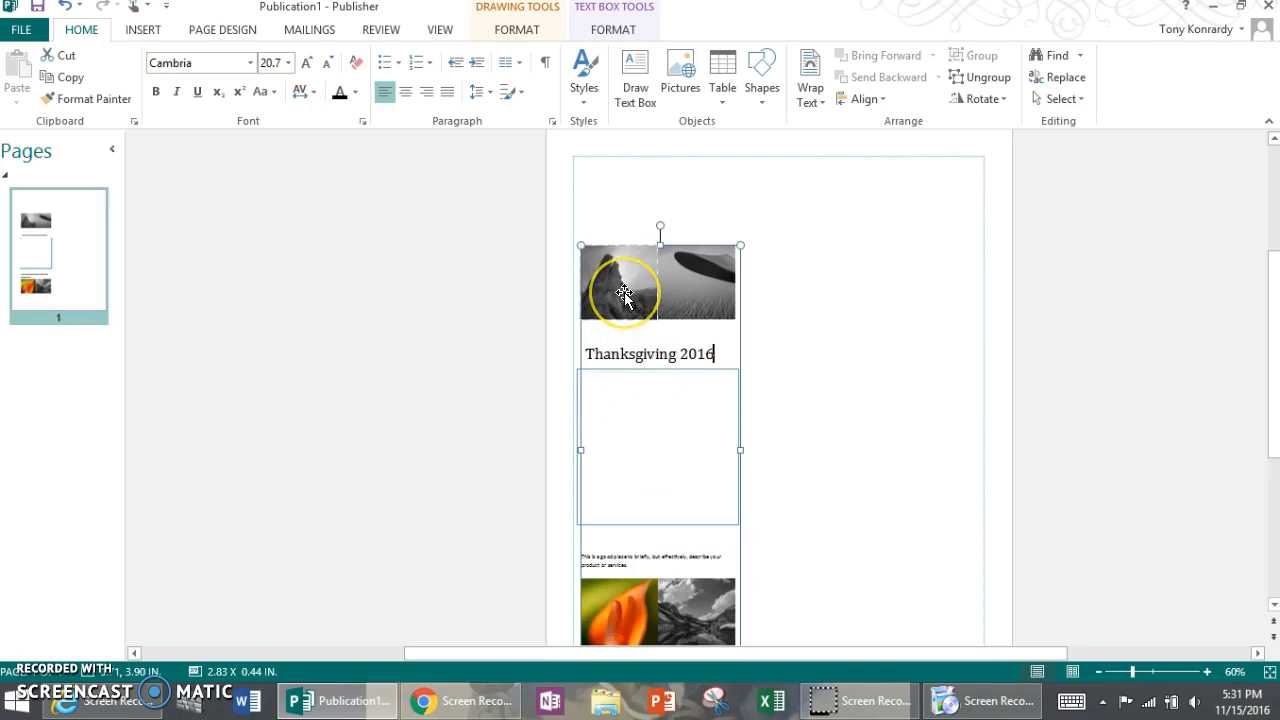
left_click(632, 407)
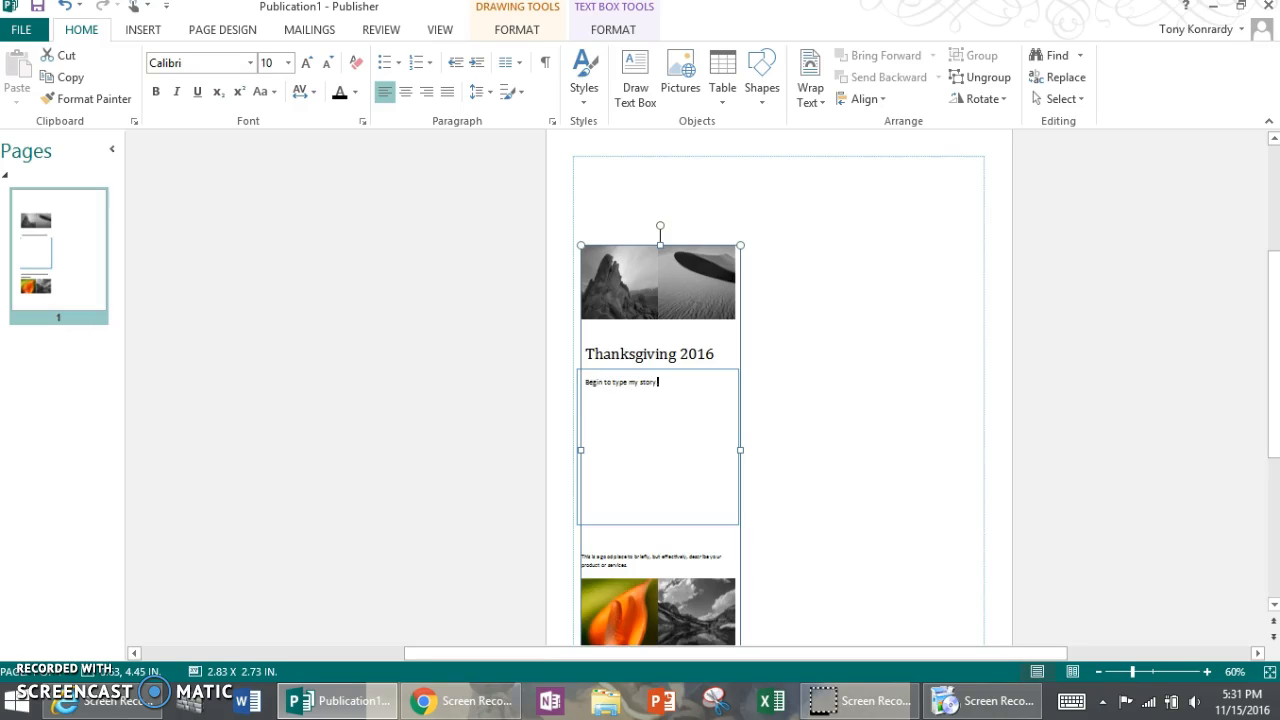
Step: Set the font size of the story text in the frame to 8
left_click(656, 383)
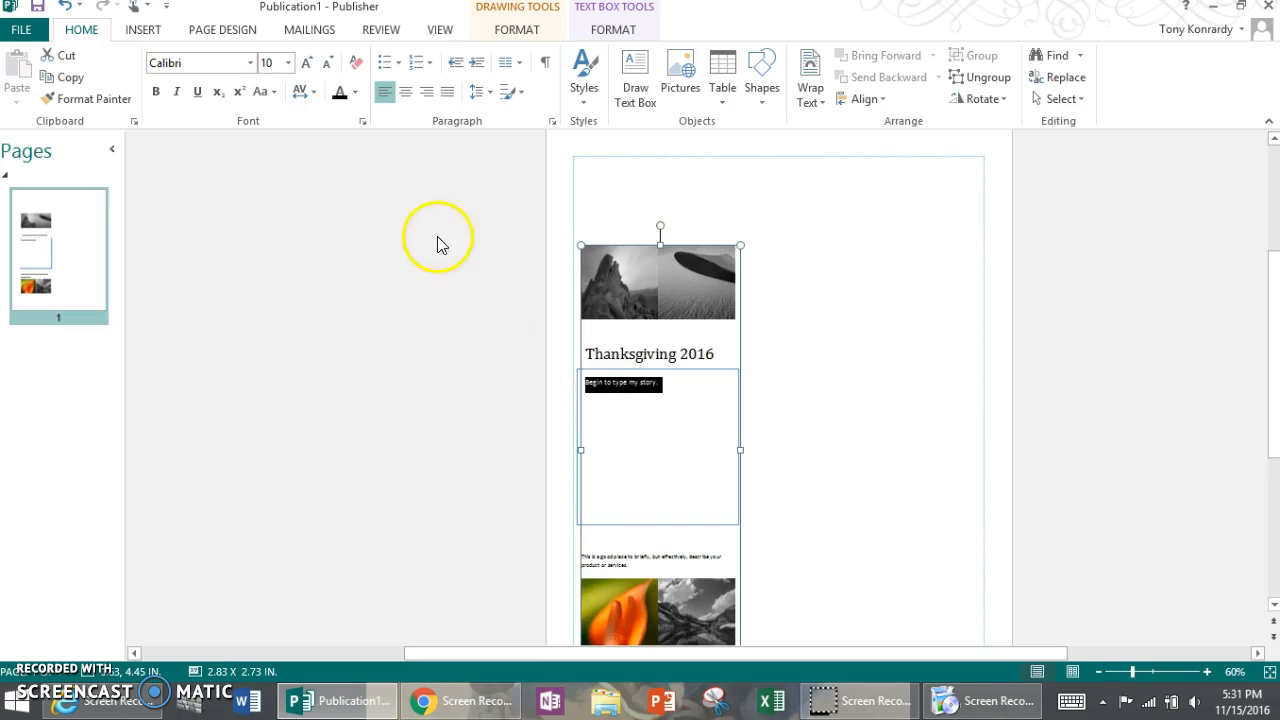
left_click(288, 62)
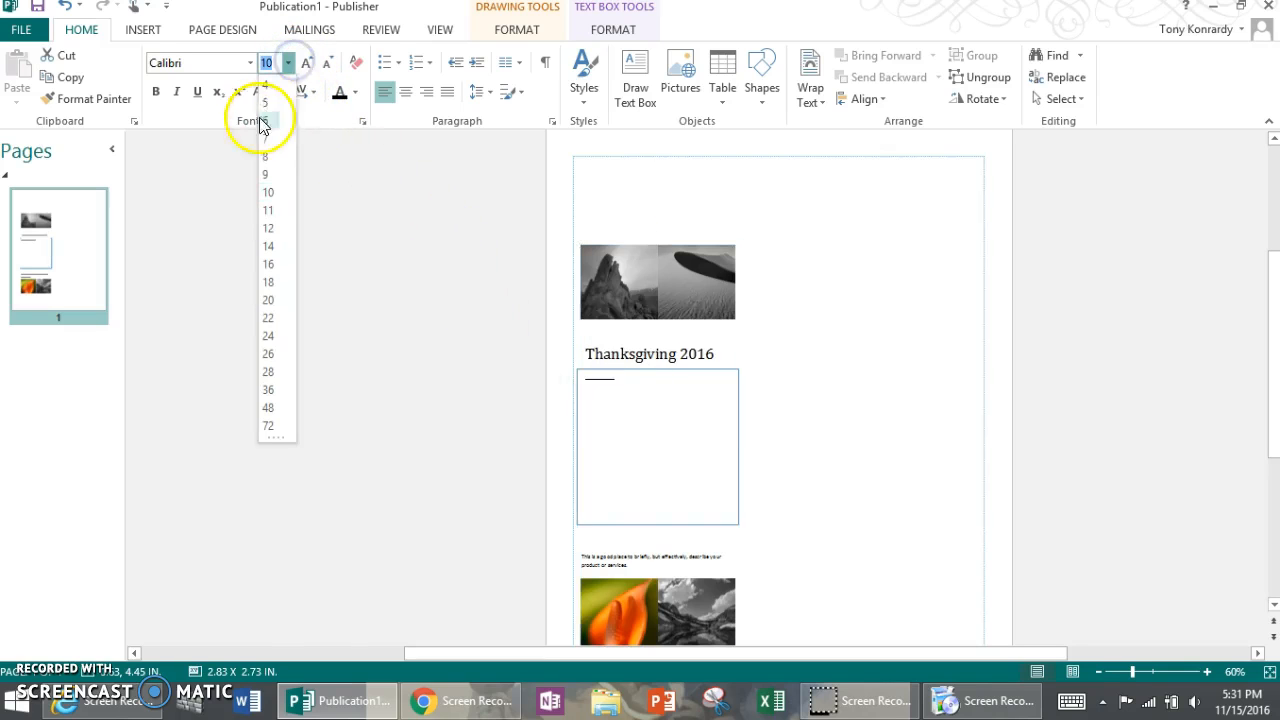
left_click(266, 156)
left_click(329, 273)
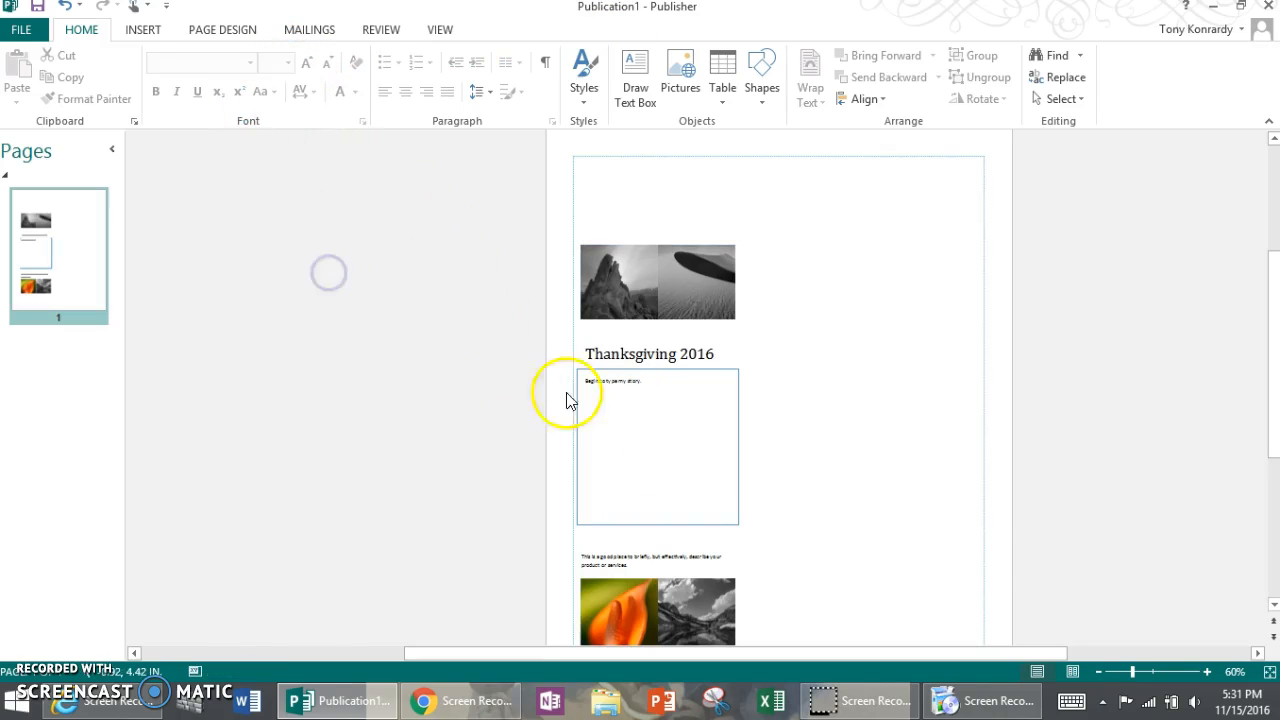
Step: Add the sentence "I can type more!" after the first sentence of the story text
left_click(1207, 671)
left_click(1207, 671)
left_click(1207, 671)
left_click(1207, 671)
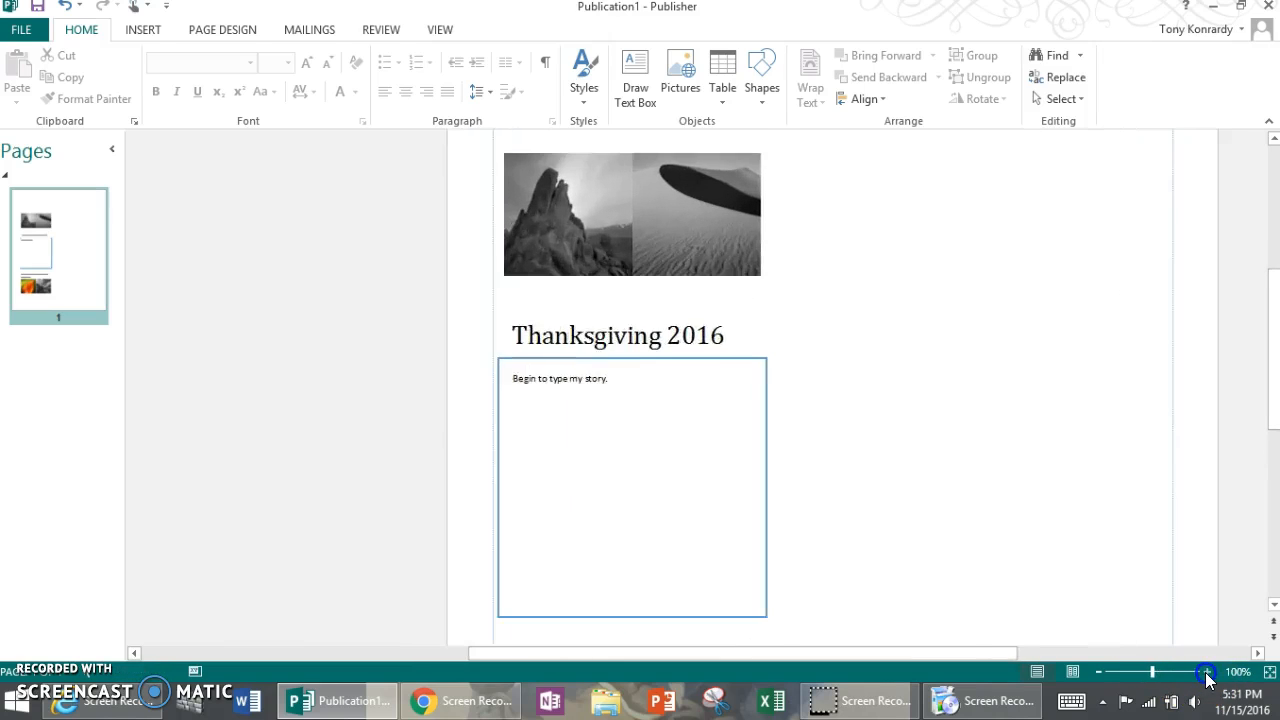
left_click(1207, 671)
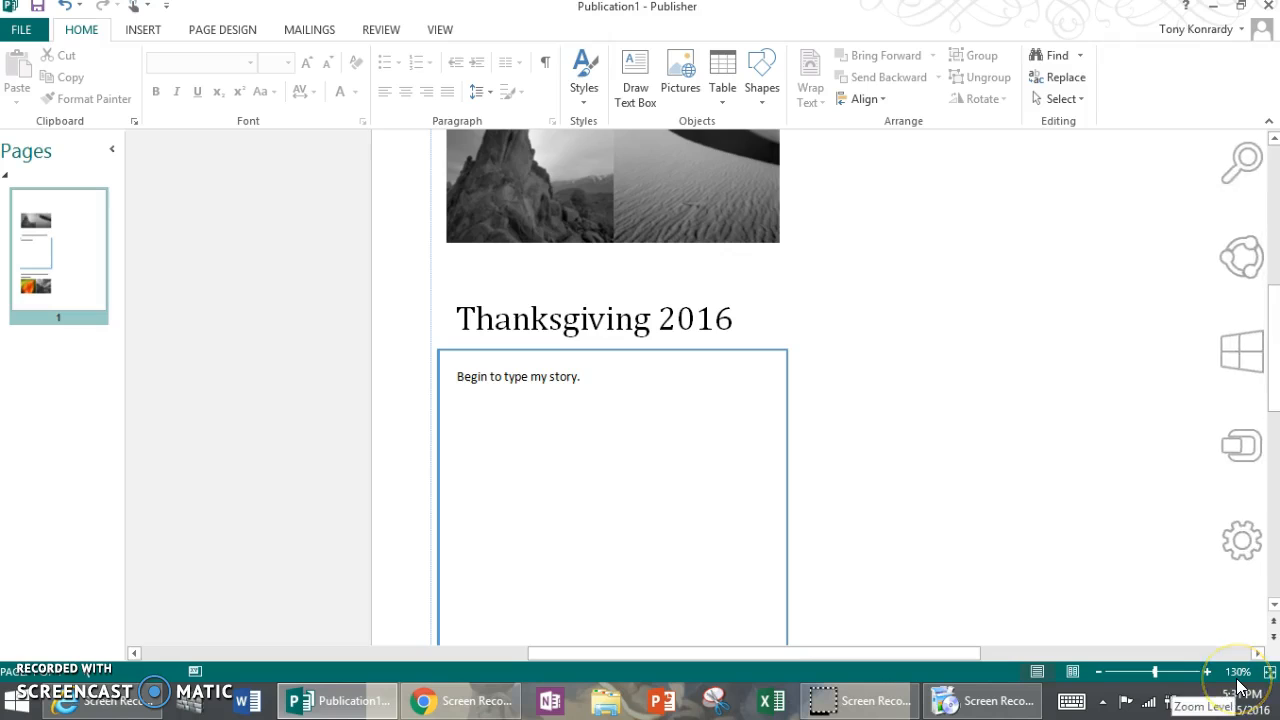
left_click(640, 384)
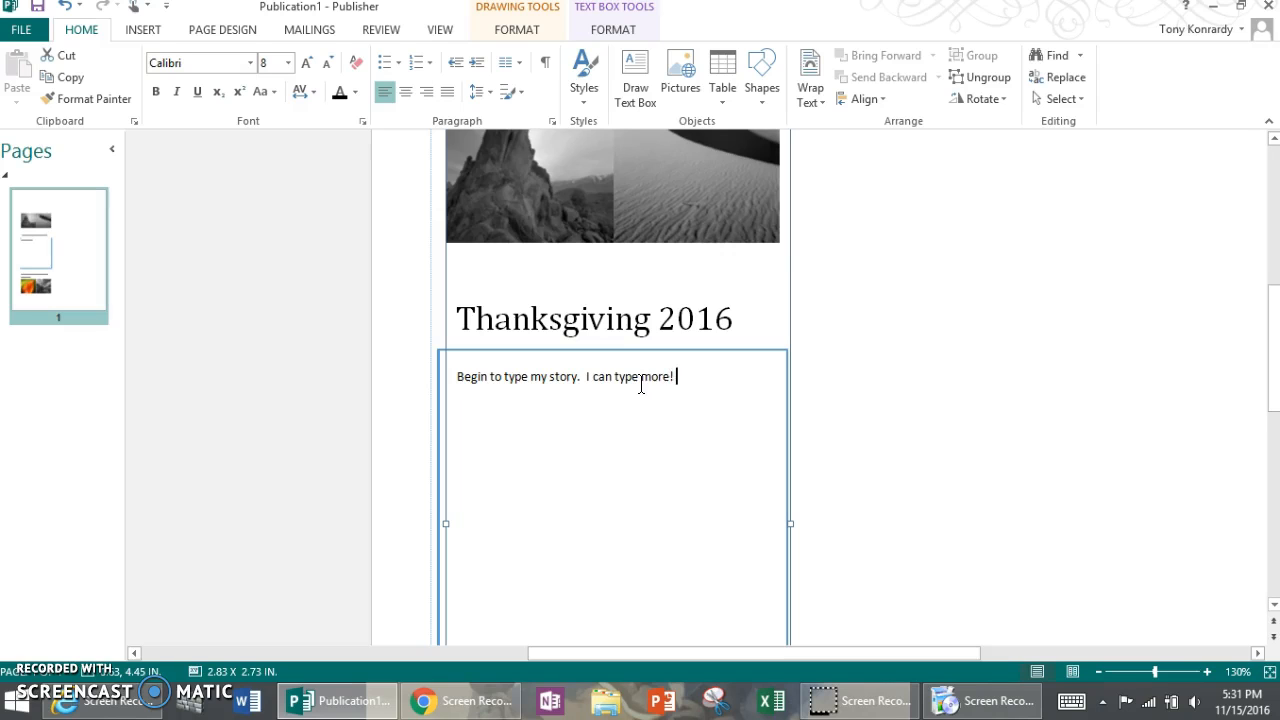
Step: Replace the rock picture above the title with picture file "1" from the Desktop folder
left_click(1100, 672)
left_click(1100, 672)
left_click(1100, 672)
left_click(1100, 672)
left_click(1100, 672)
left_click(1100, 672)
left_click(1100, 672)
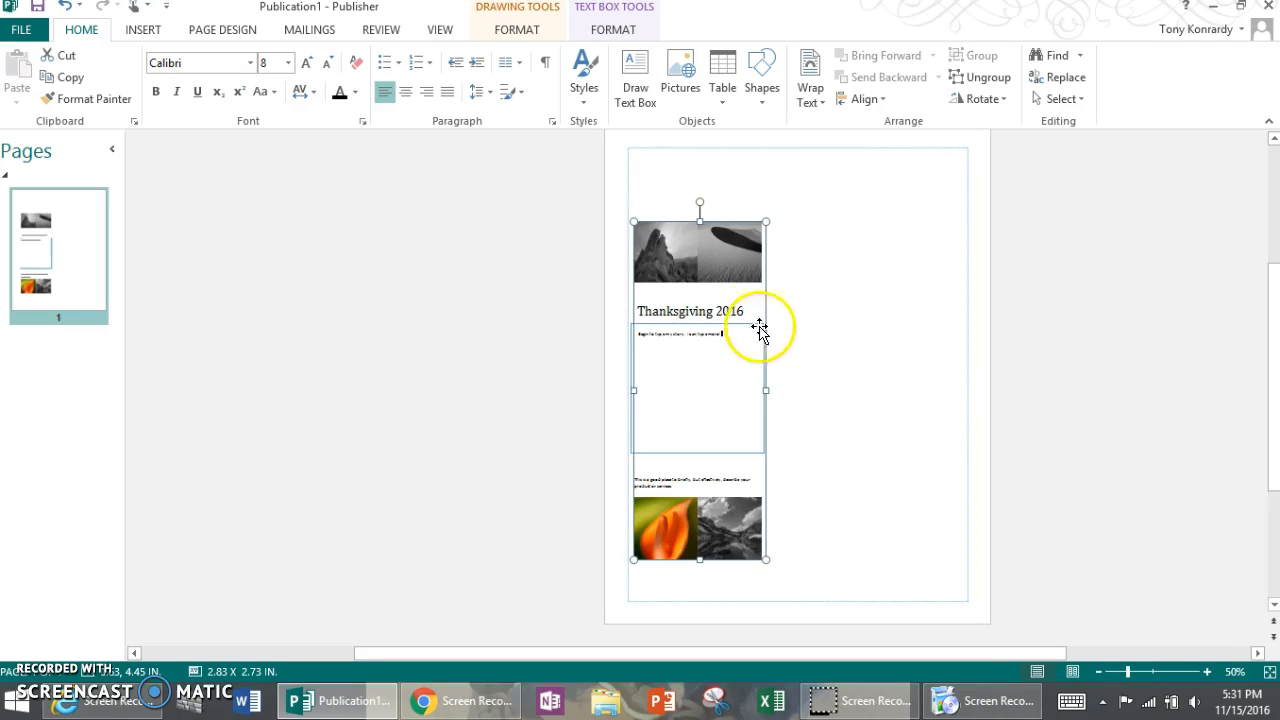
left_click(676, 260)
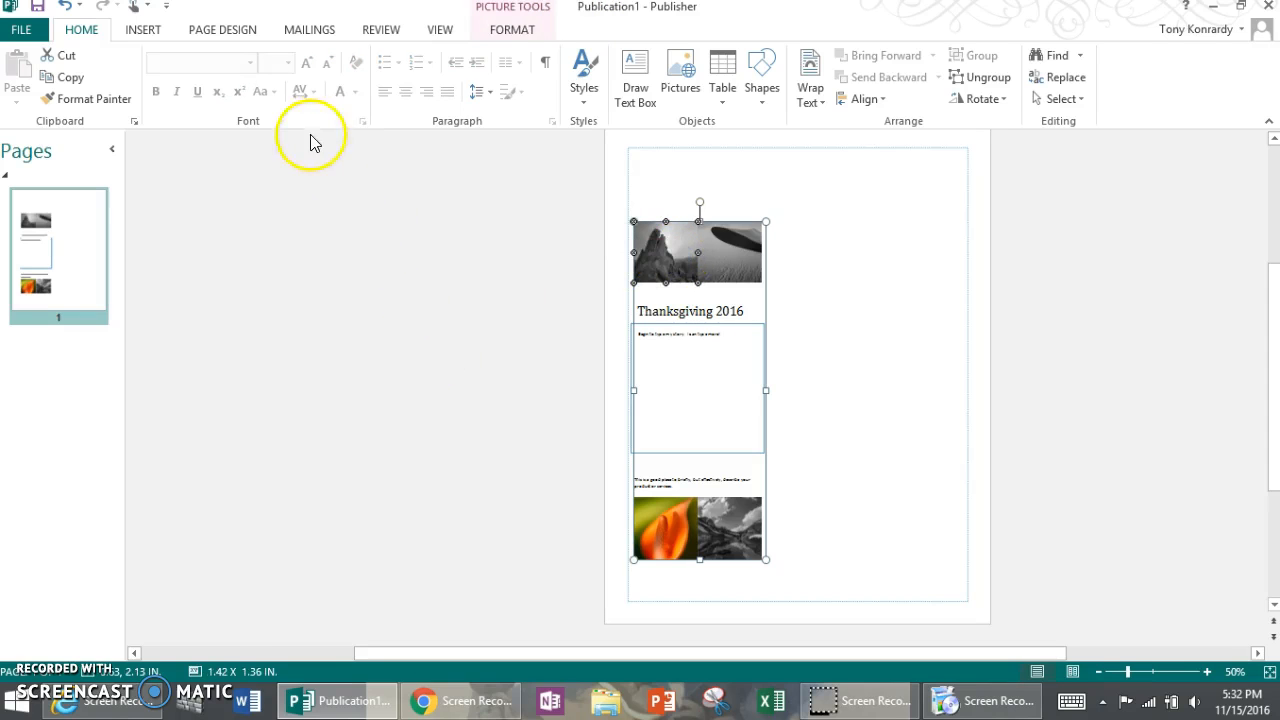
left_click(535, 33)
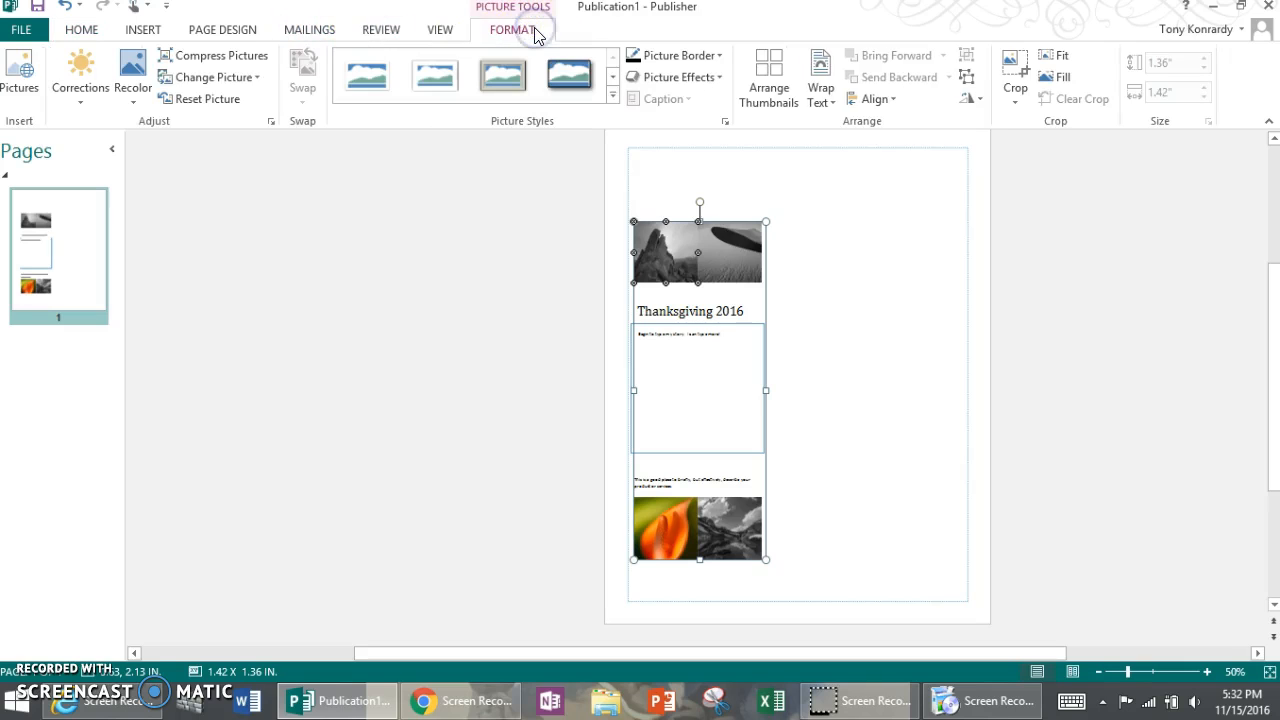
left_click(520, 28)
left_click(251, 79)
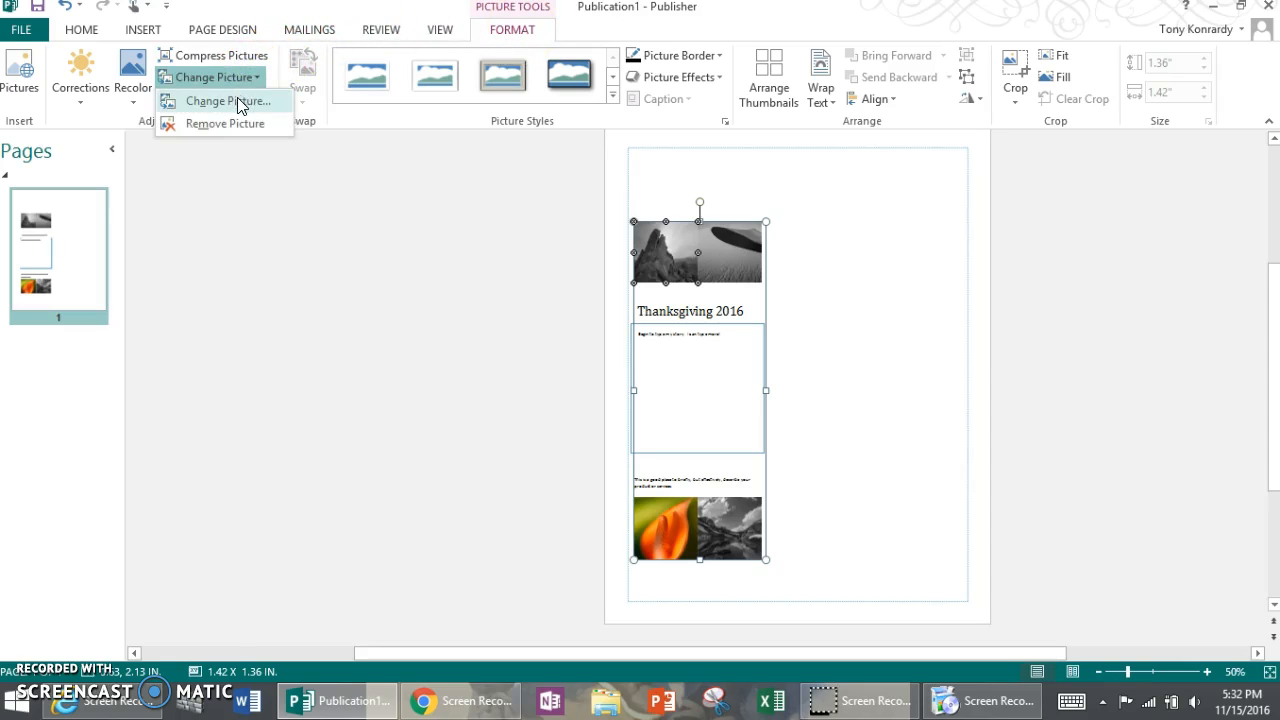
left_click(240, 103)
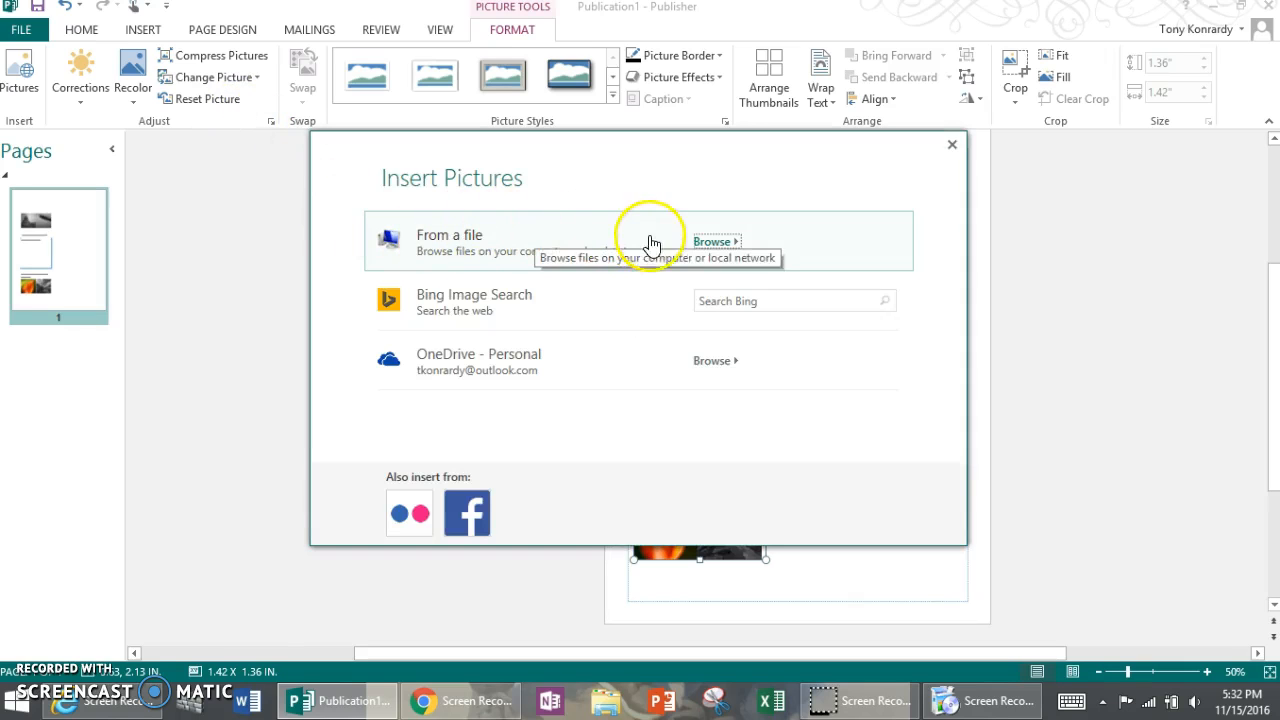
left_click(711, 245)
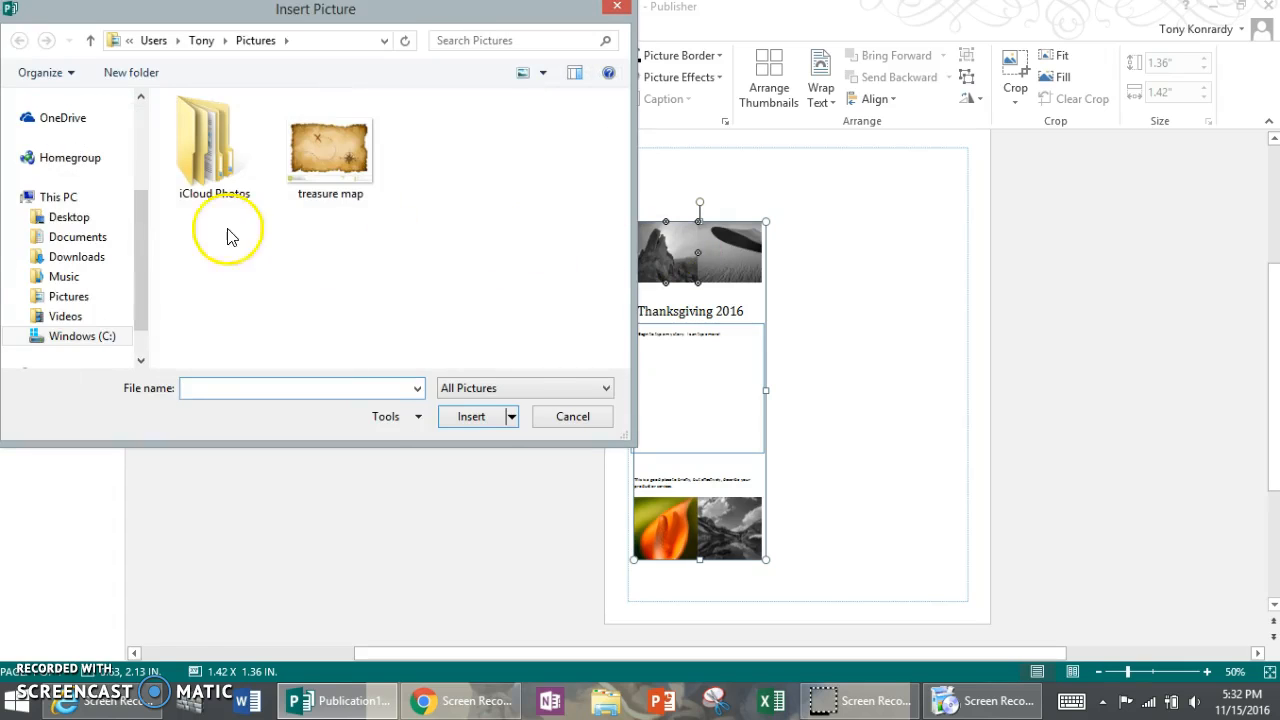
left_click(103, 219)
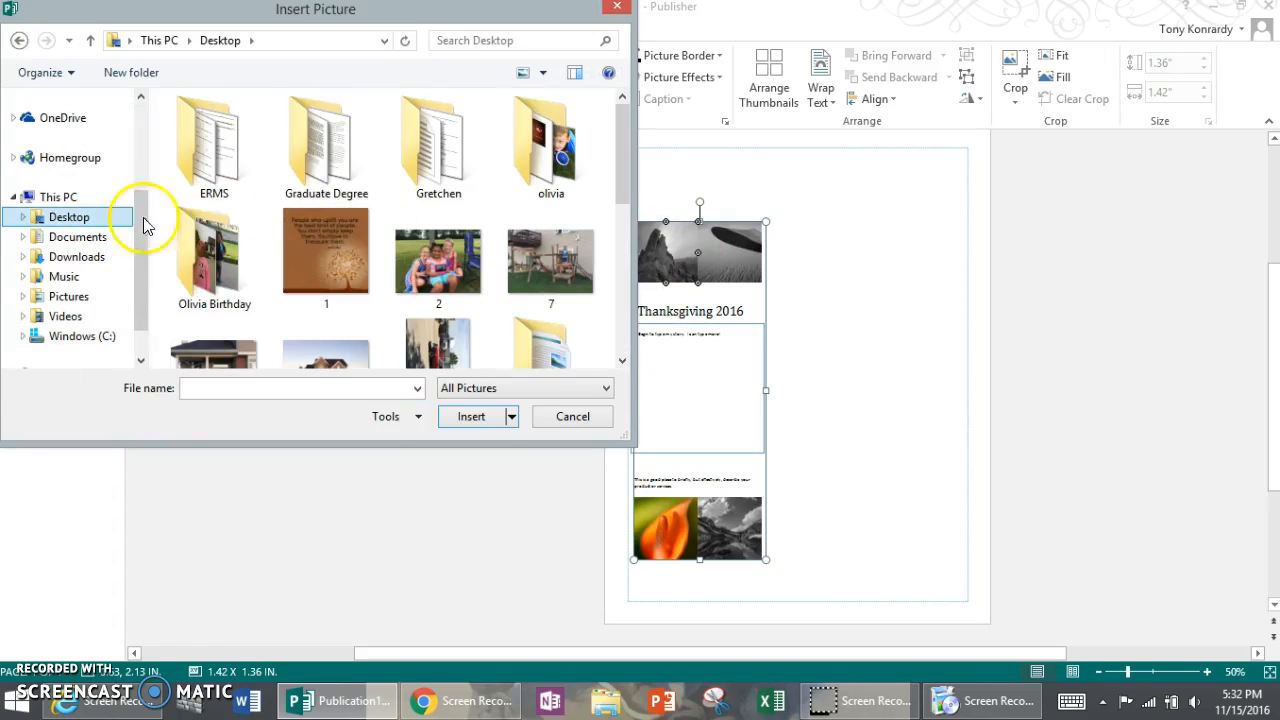
double_click(348, 241)
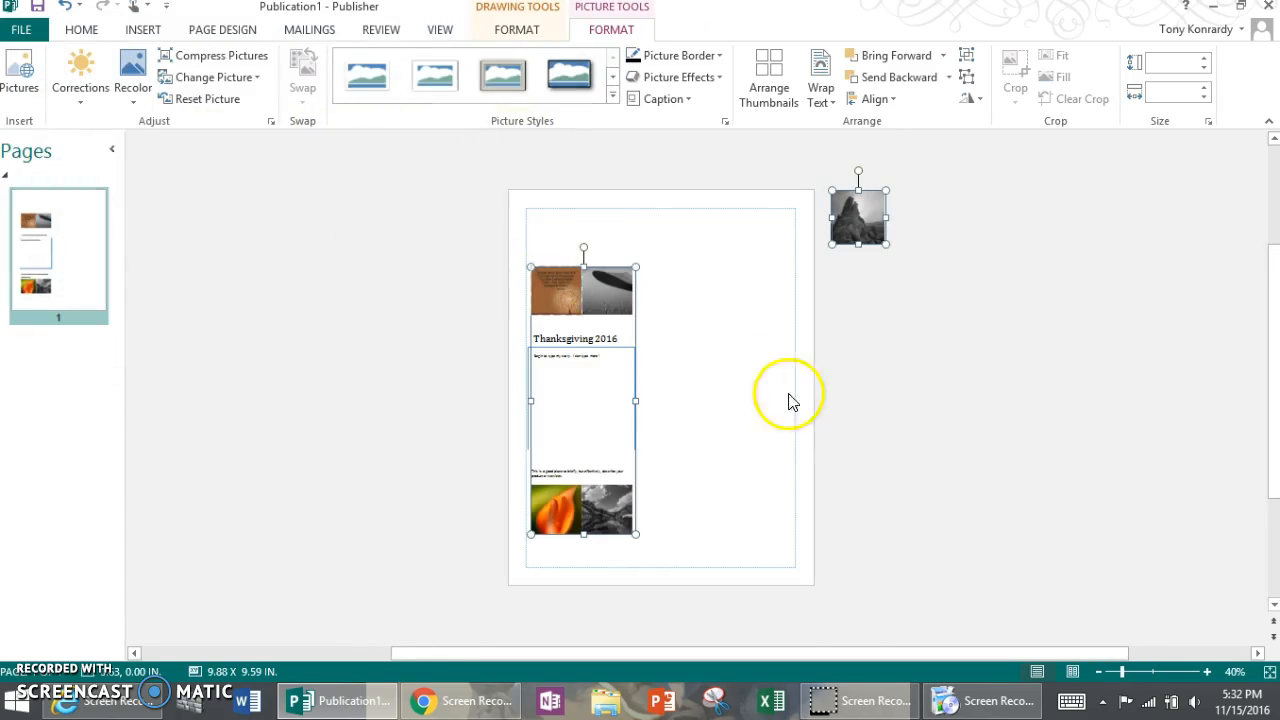
Step: Replace the orange flower picture below the story text with the cornucopia clip art from a Bing image search for "Thanksgiving"
left_click(1207, 672)
left_click(1207, 672)
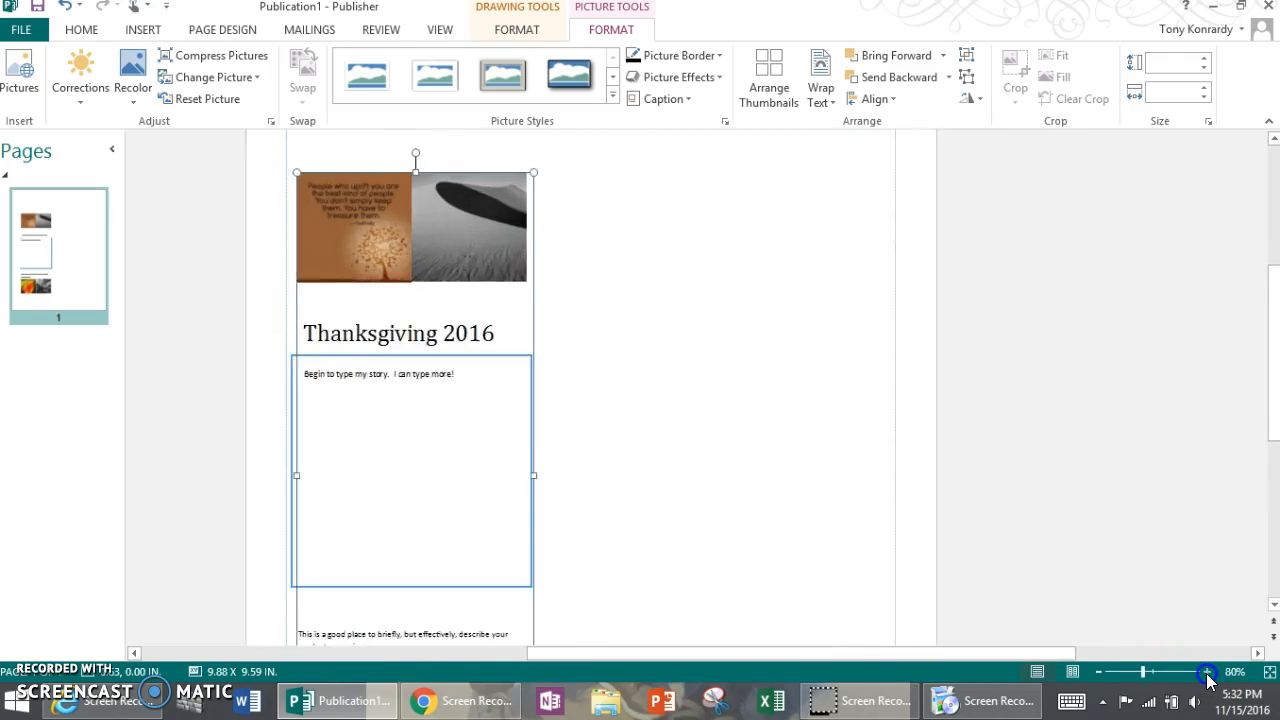
left_click(1207, 672)
left_click_drag(980, 652, 862, 650)
scroll(735, 396, "up", 2)
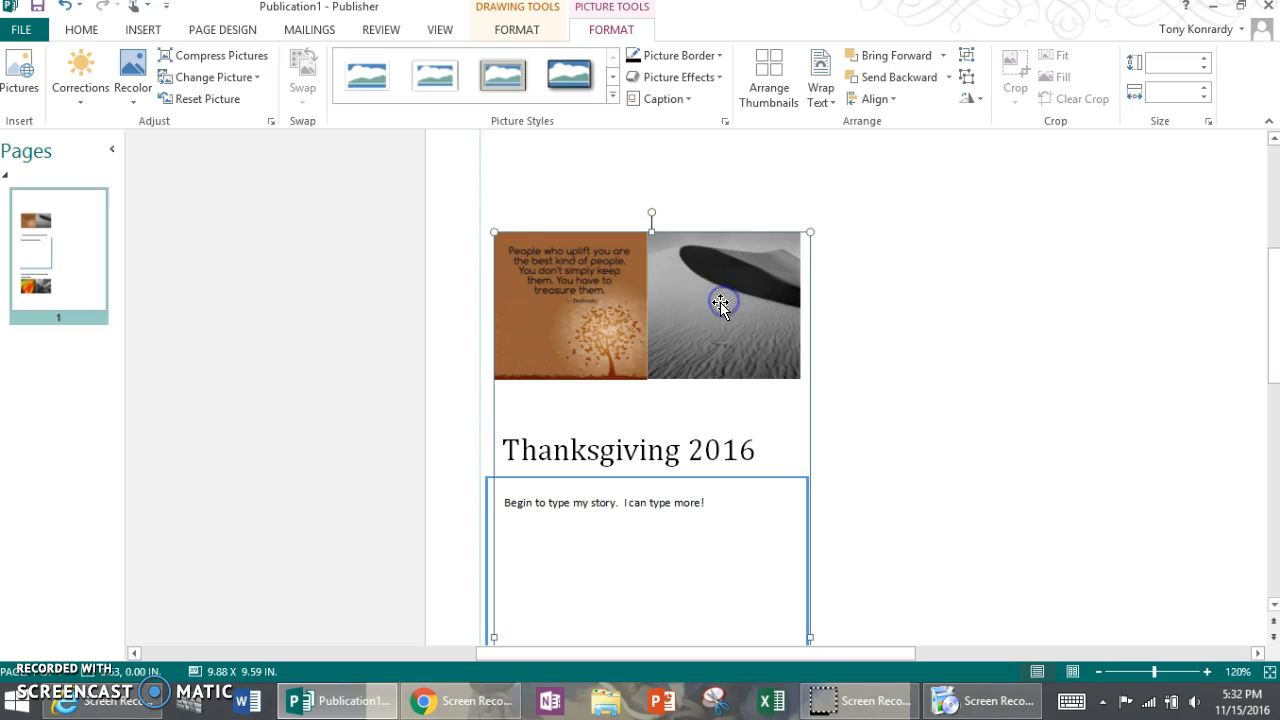
left_click(249, 77)
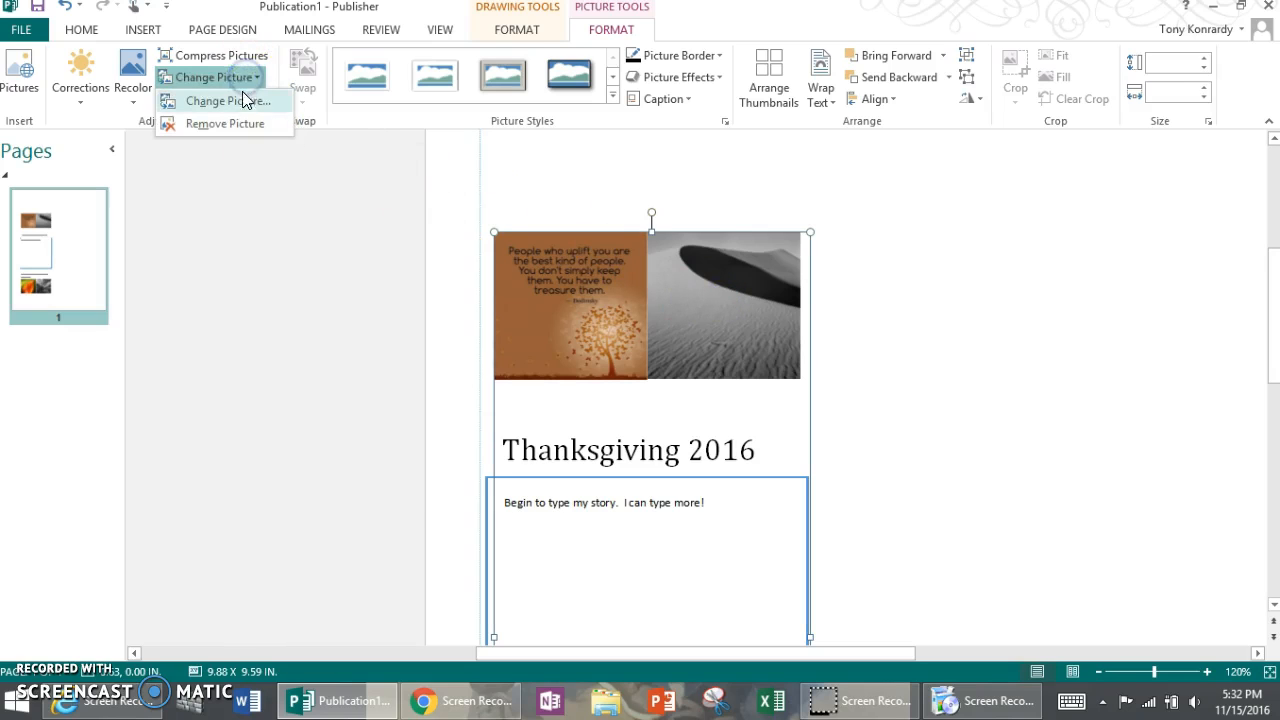
left_click(243, 104)
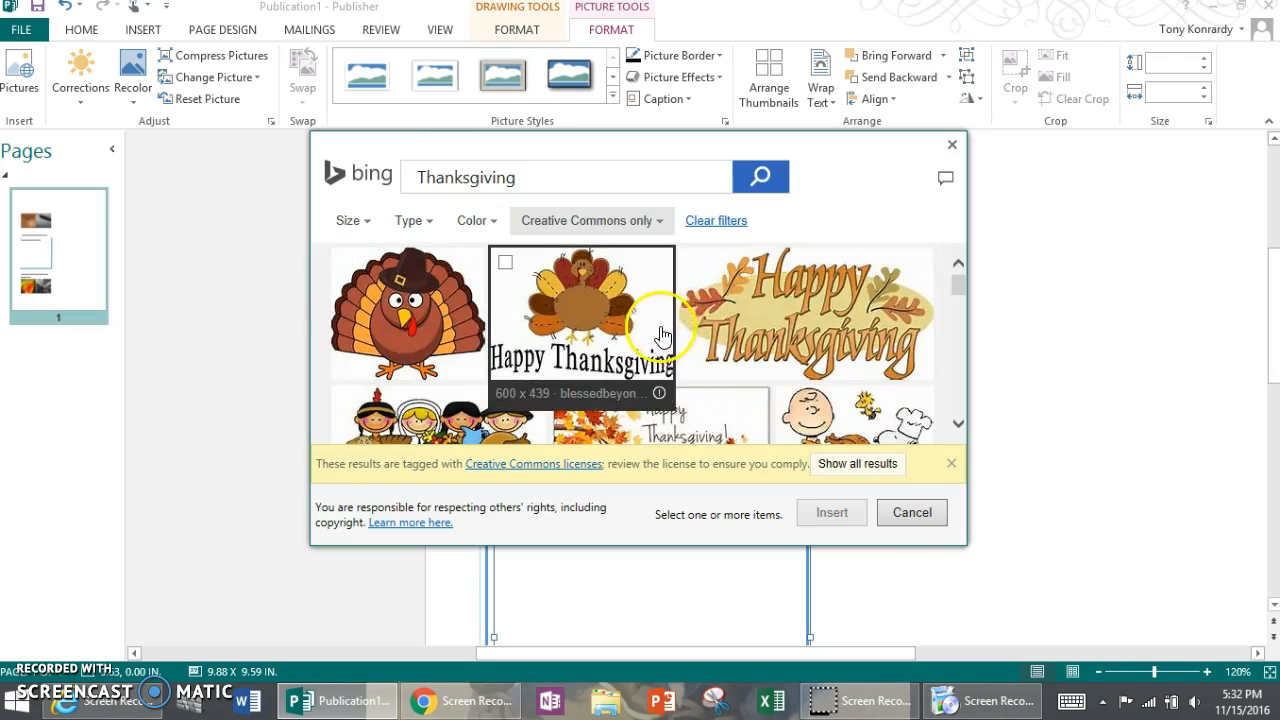
scroll(728, 342, "down", 5)
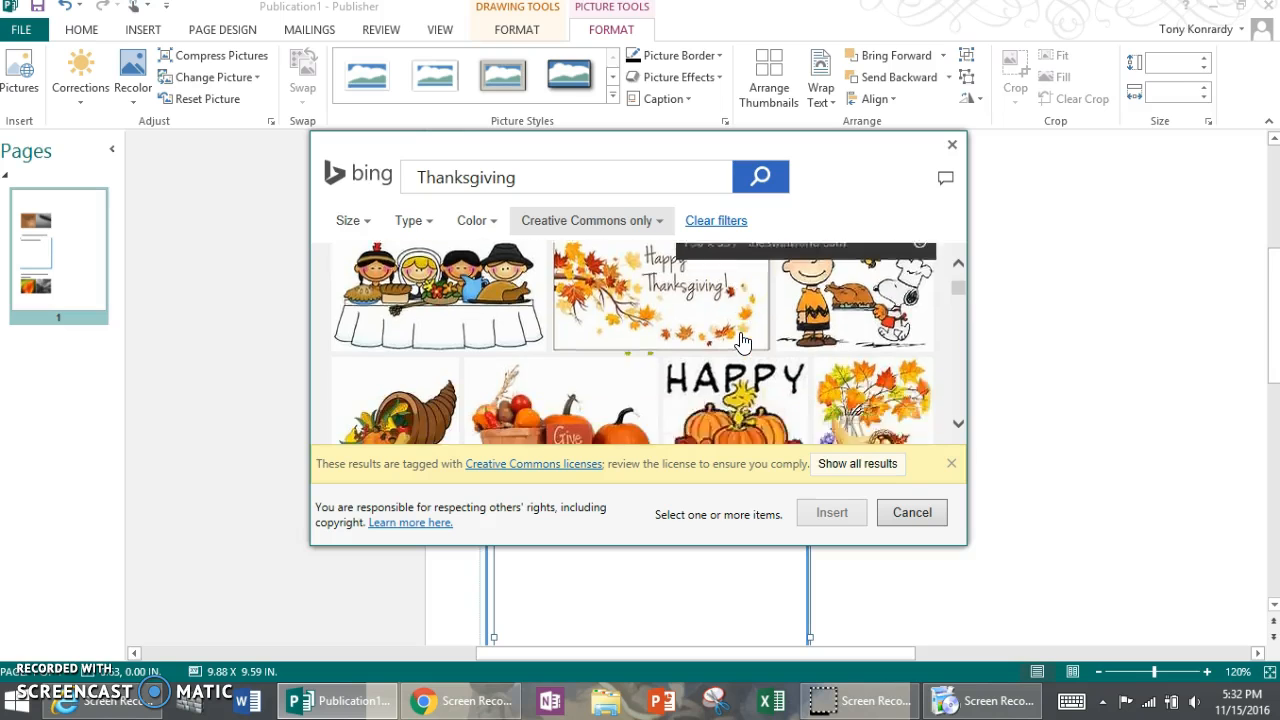
scroll(740, 340, "down", 1)
scroll(740, 340, "down", 3)
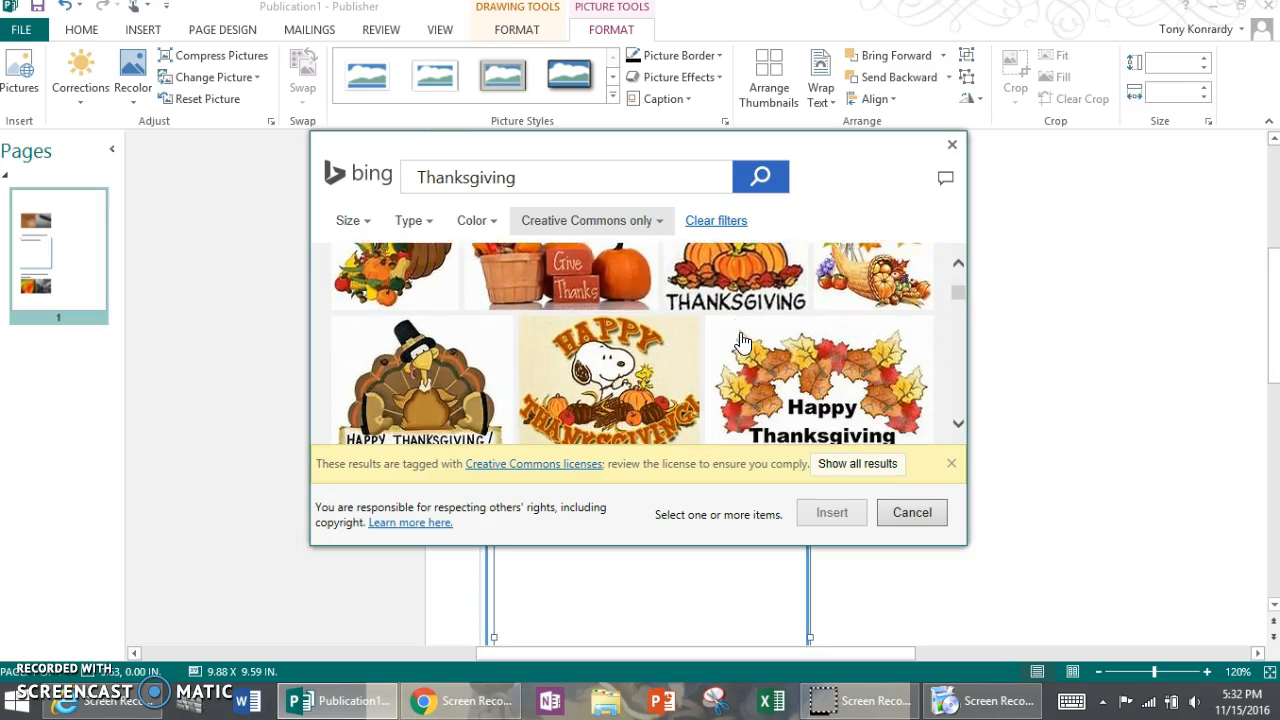
scroll(740, 340, "up", 6)
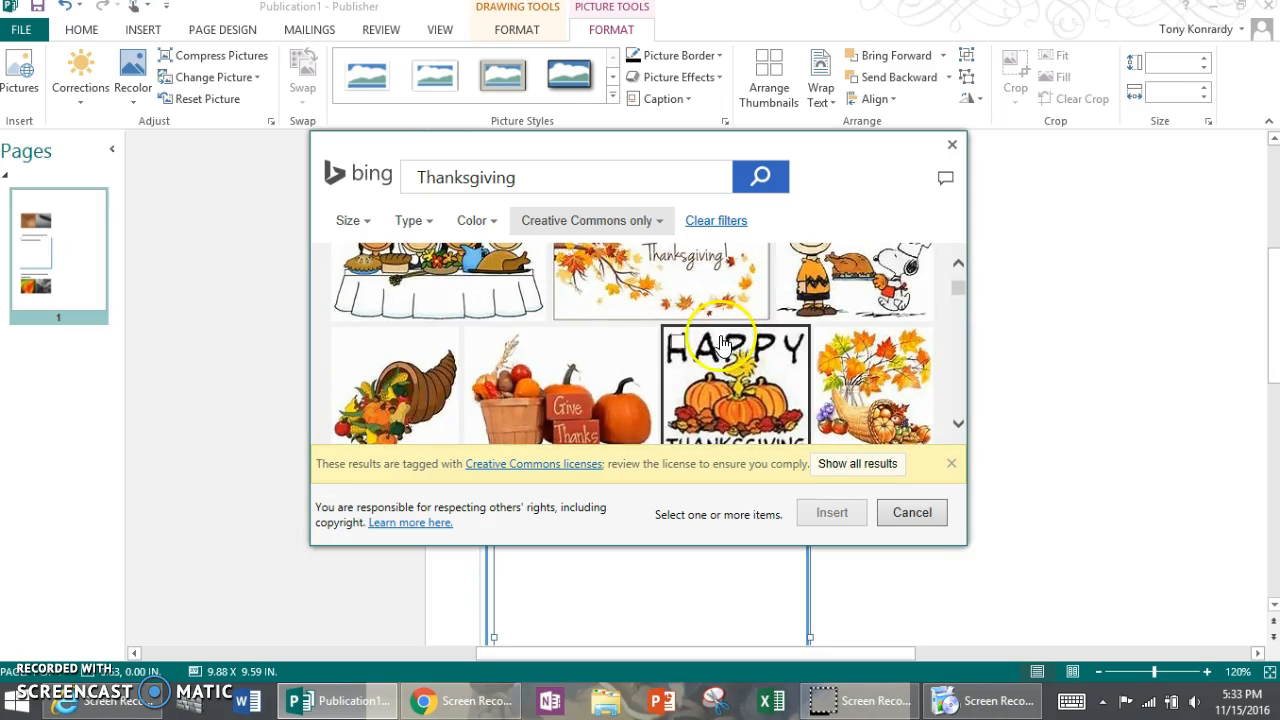
left_click(400, 385)
left_click(805, 516)
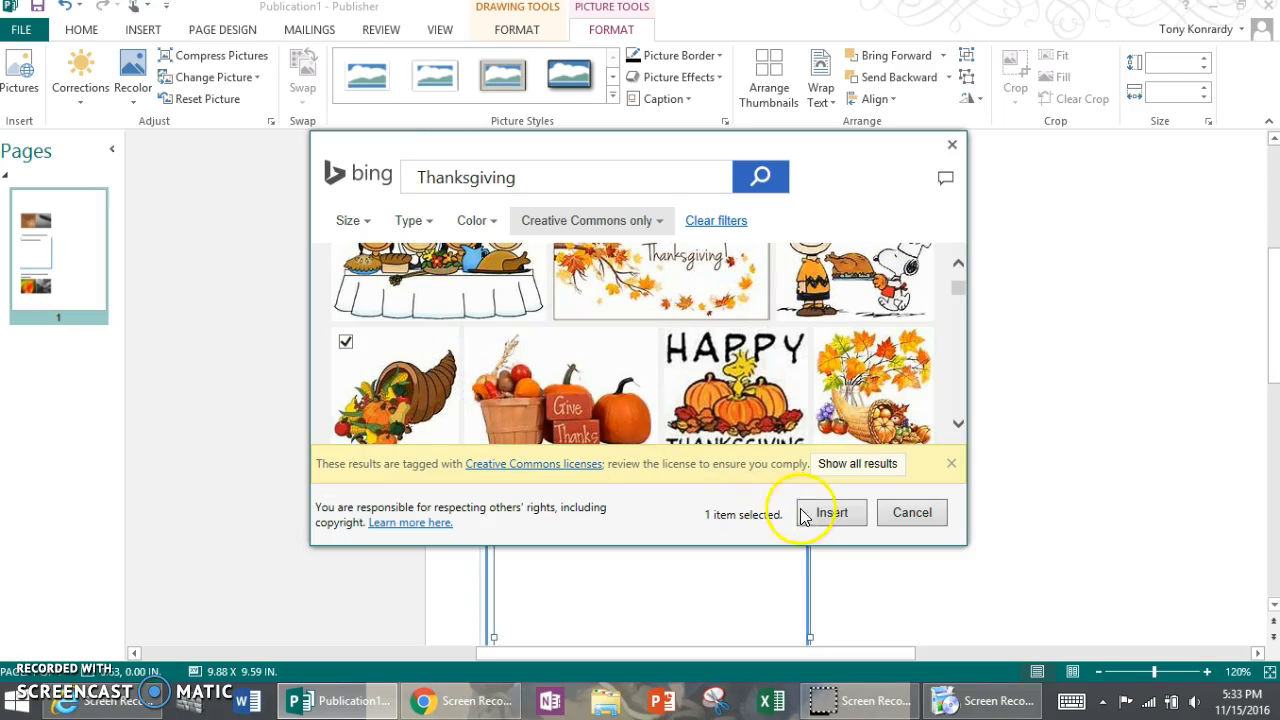
left_click(832, 514)
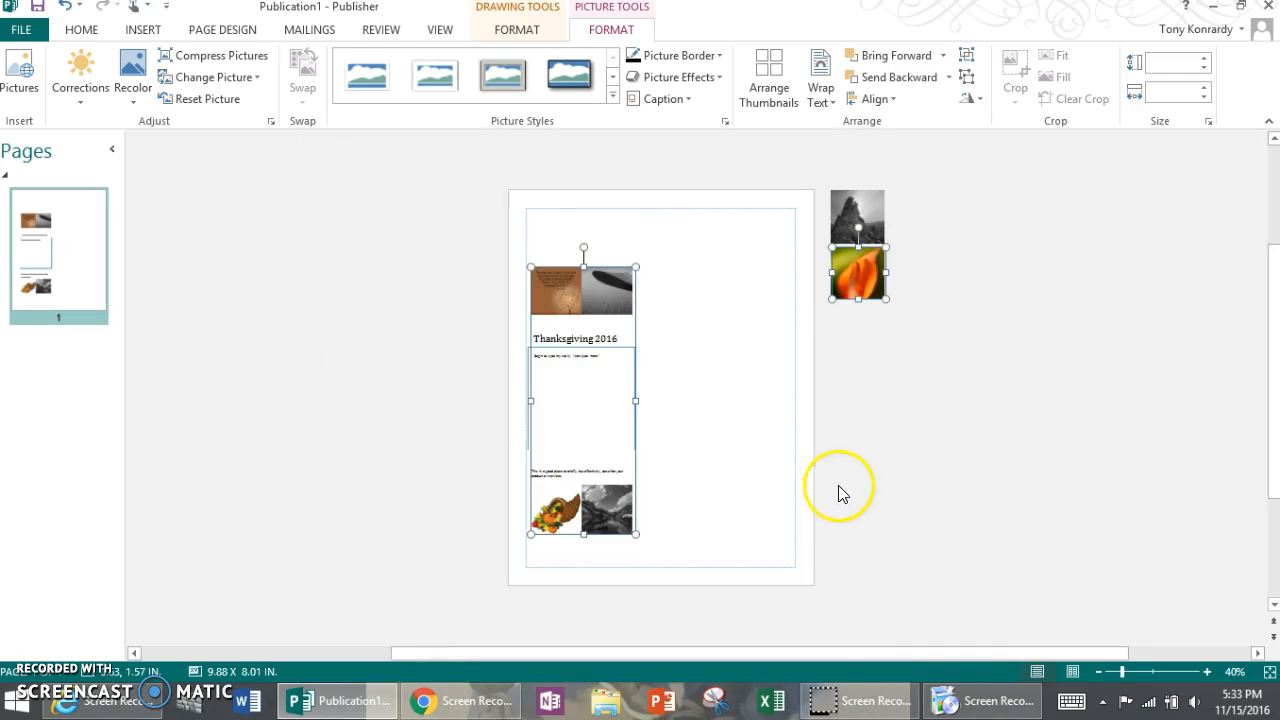
mouse_move(850, 289)
left_mouse_down()
mouse_move(798, 300)
mouse_move(846, 289)
left_mouse_up()
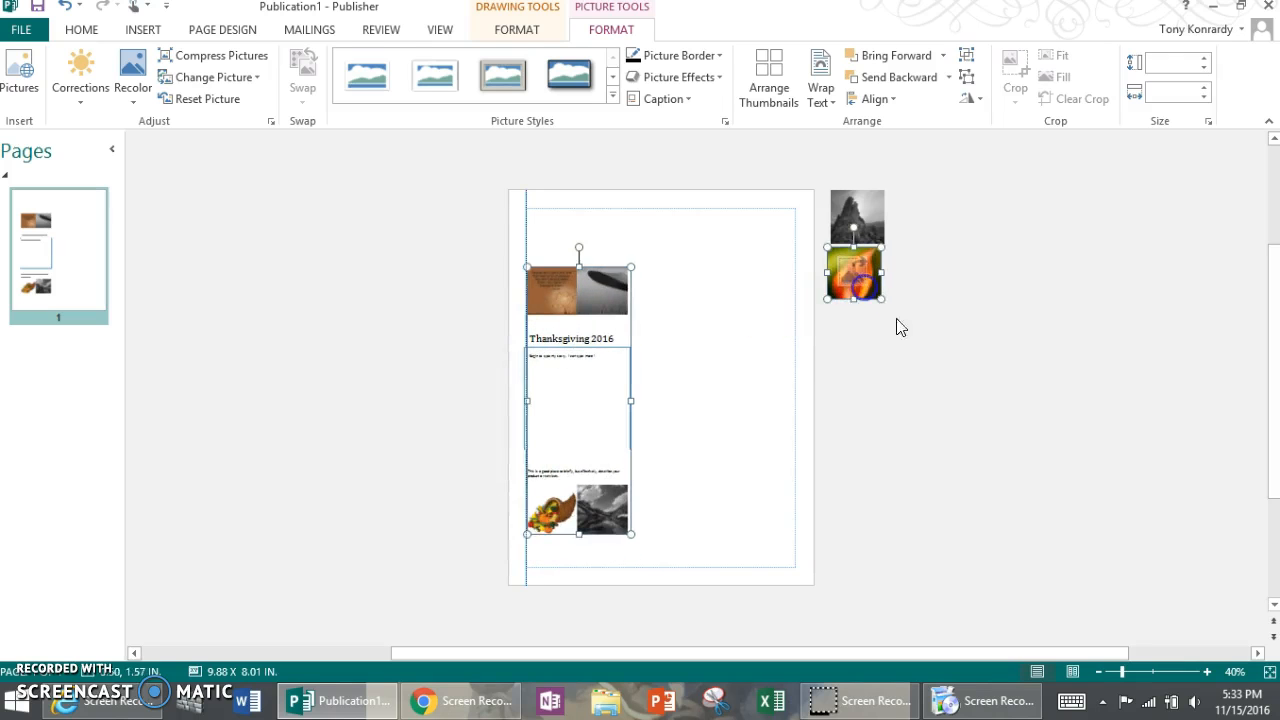
left_click(897, 327)
left_click(858, 276)
left_click_drag(866, 278, 548, 520)
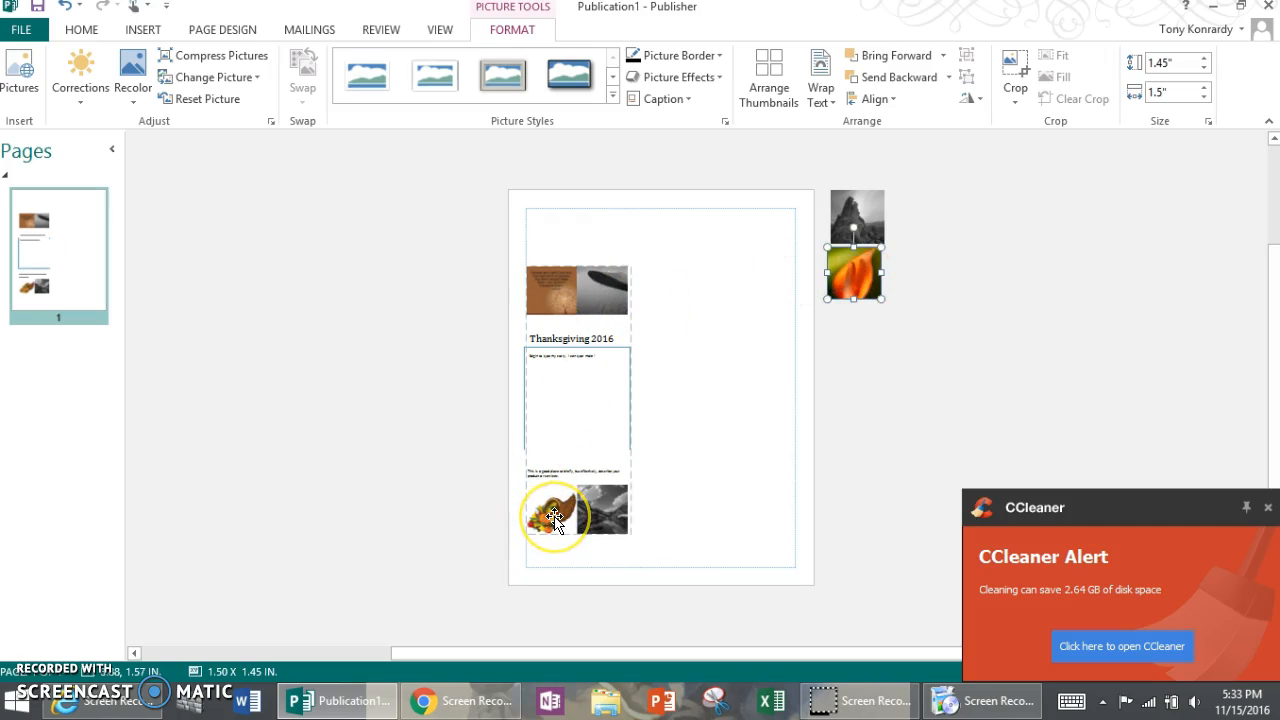
Step: Move the Thanksgiving story group off the page onto the empty area beside it and ungroup it
left_click_drag(588, 292, 331, 268)
left_click_drag(230, 193, 422, 563)
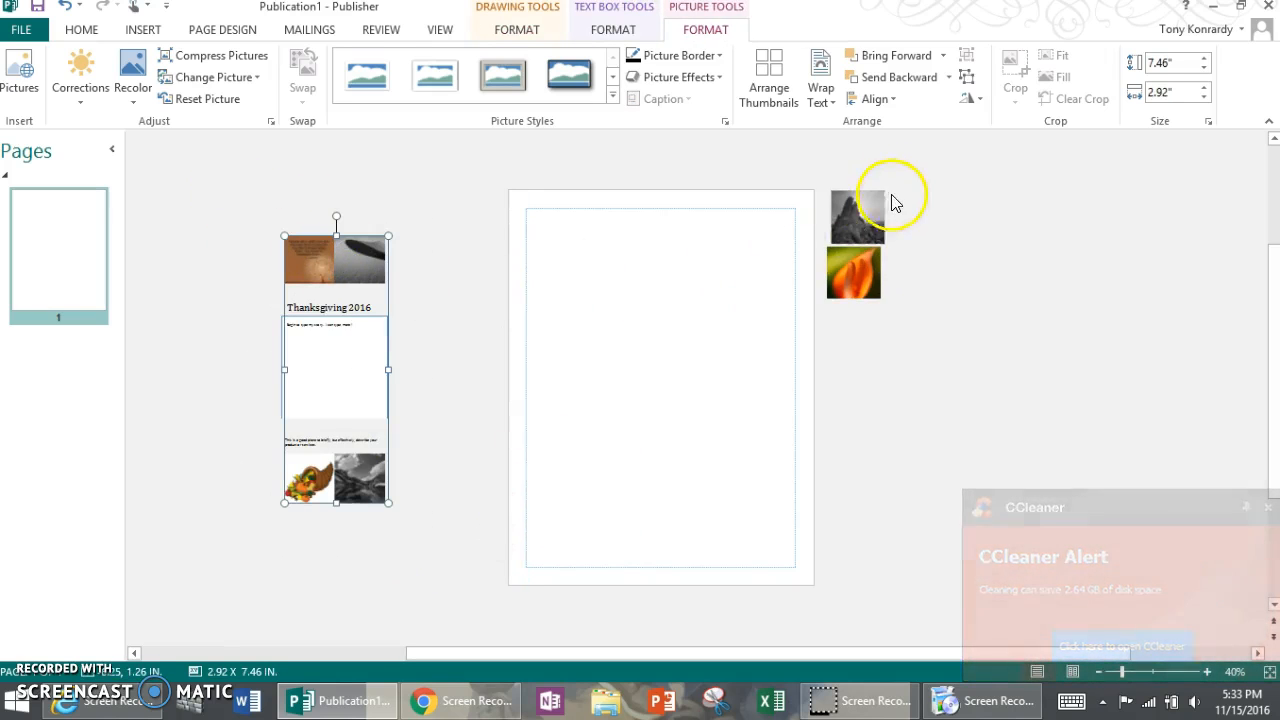
left_click(90, 31)
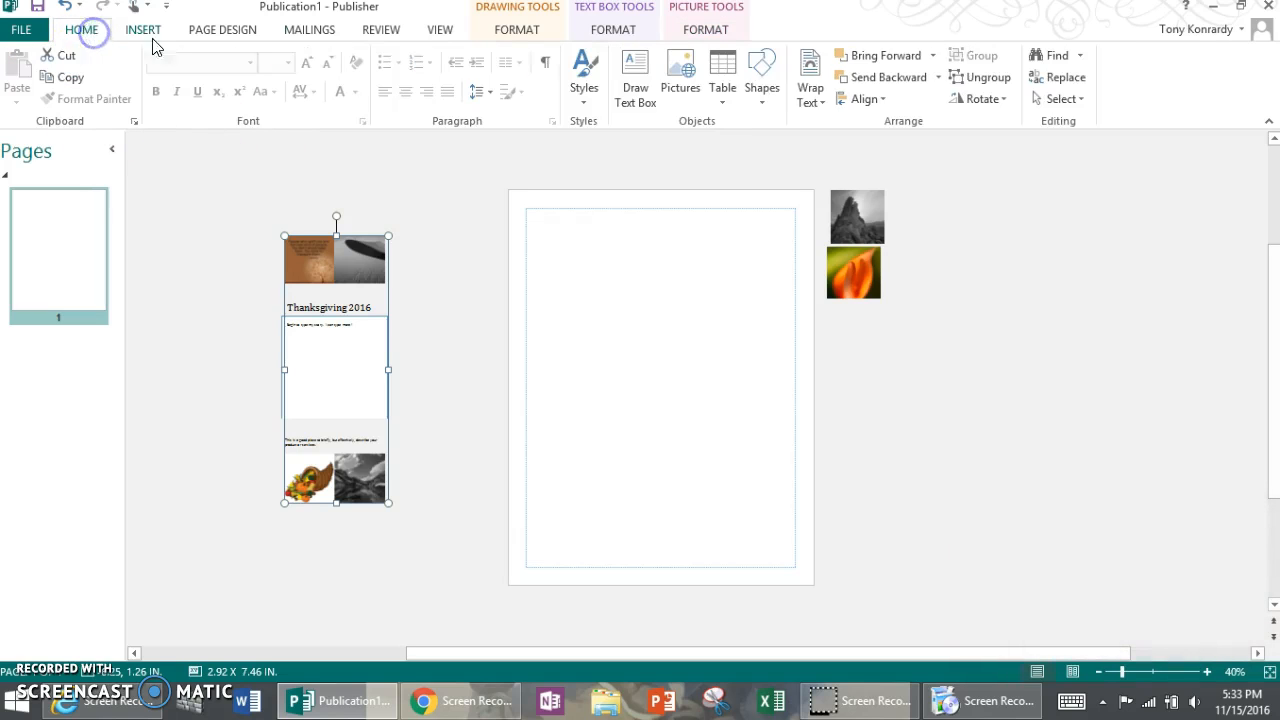
left_click(966, 78)
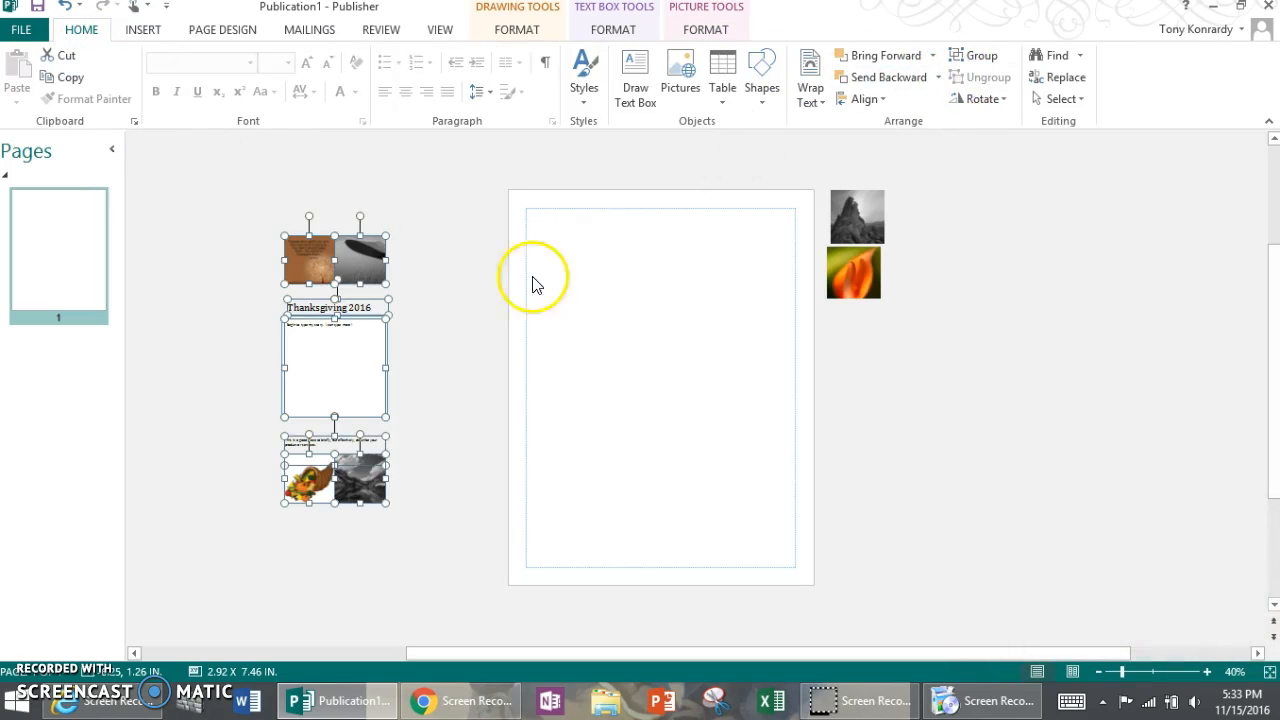
left_click(424, 264)
Step: Swap the dune and cornucopia pictures so the cornucopia sits beside the quote picture and the dune beside the lower mountain picture
left_click_drag(361, 257, 406, 187)
left_click_drag(293, 480, 334, 263)
left_click(409, 203)
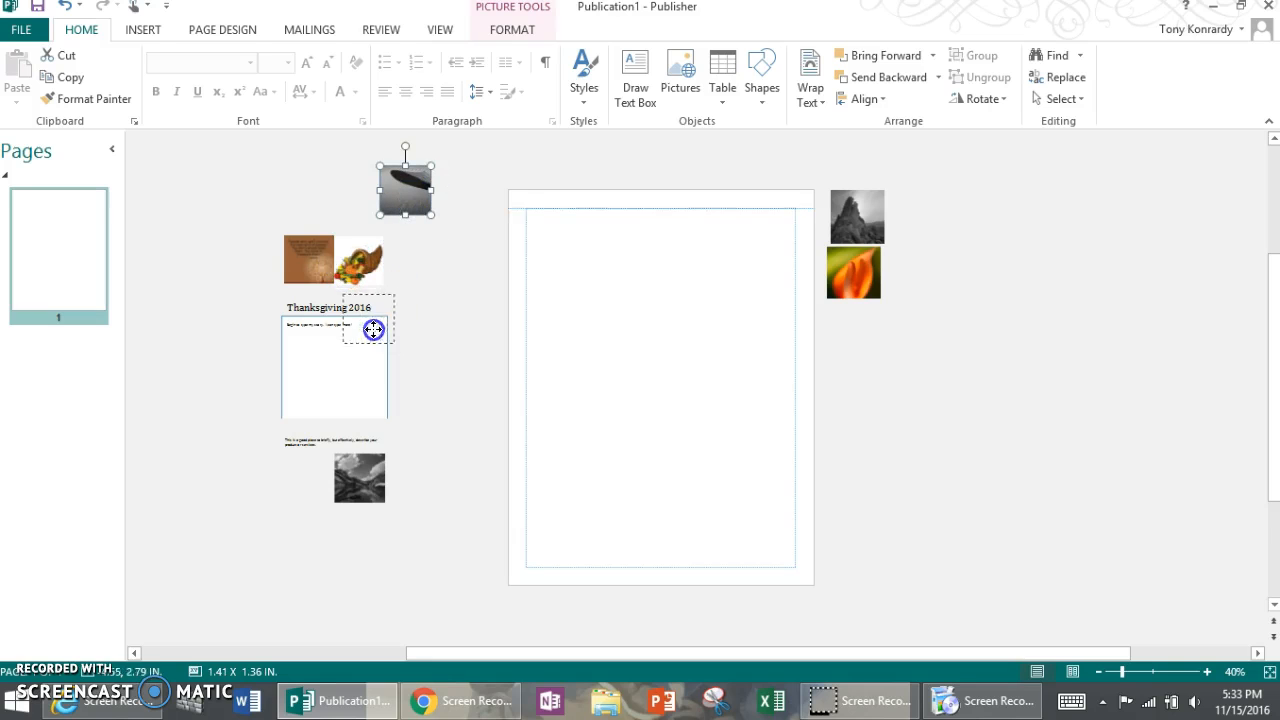
left_click_drag(257, 511, 310, 490)
left_click(225, 396)
Step: Regroup all parts of the Thanksgiving story and move the group back into the page's first column
mouse_move(234, 210)
left_mouse_down()
mouse_move(357, 385)
mouse_move(434, 563)
left_mouse_up()
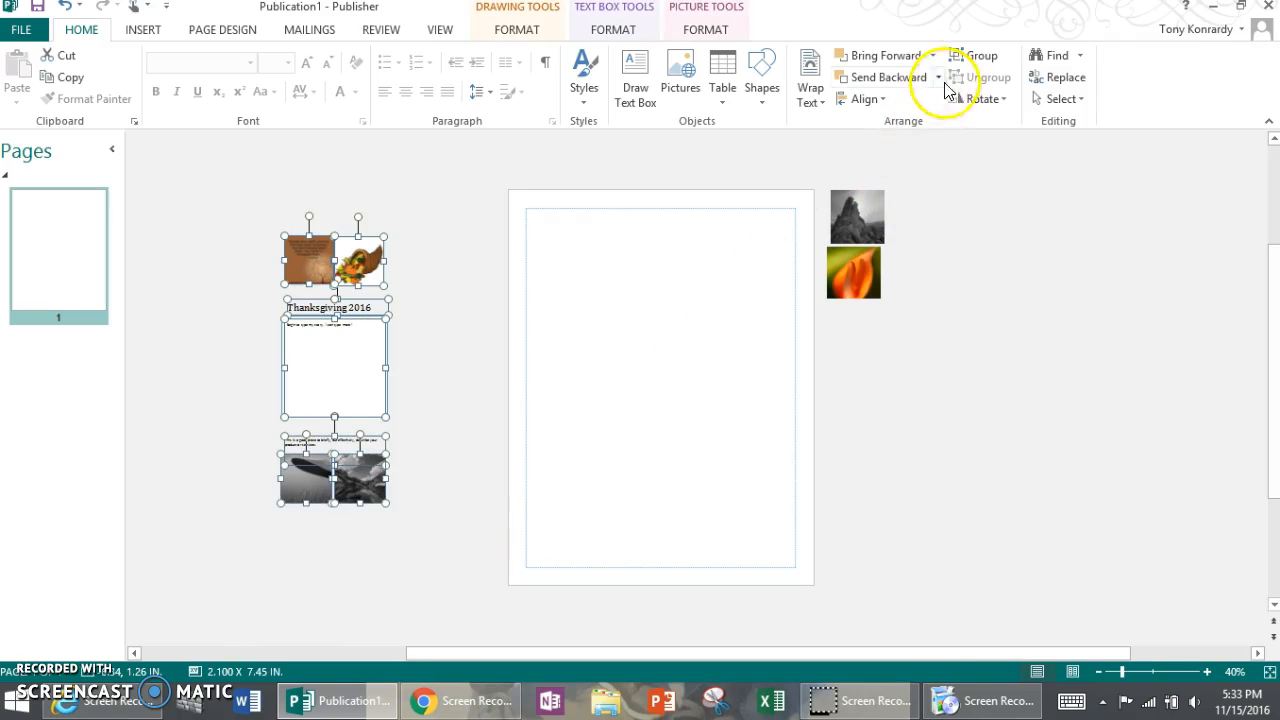
left_click(970, 56)
left_click_drag(402, 244, 594, 317)
left_click(706, 314)
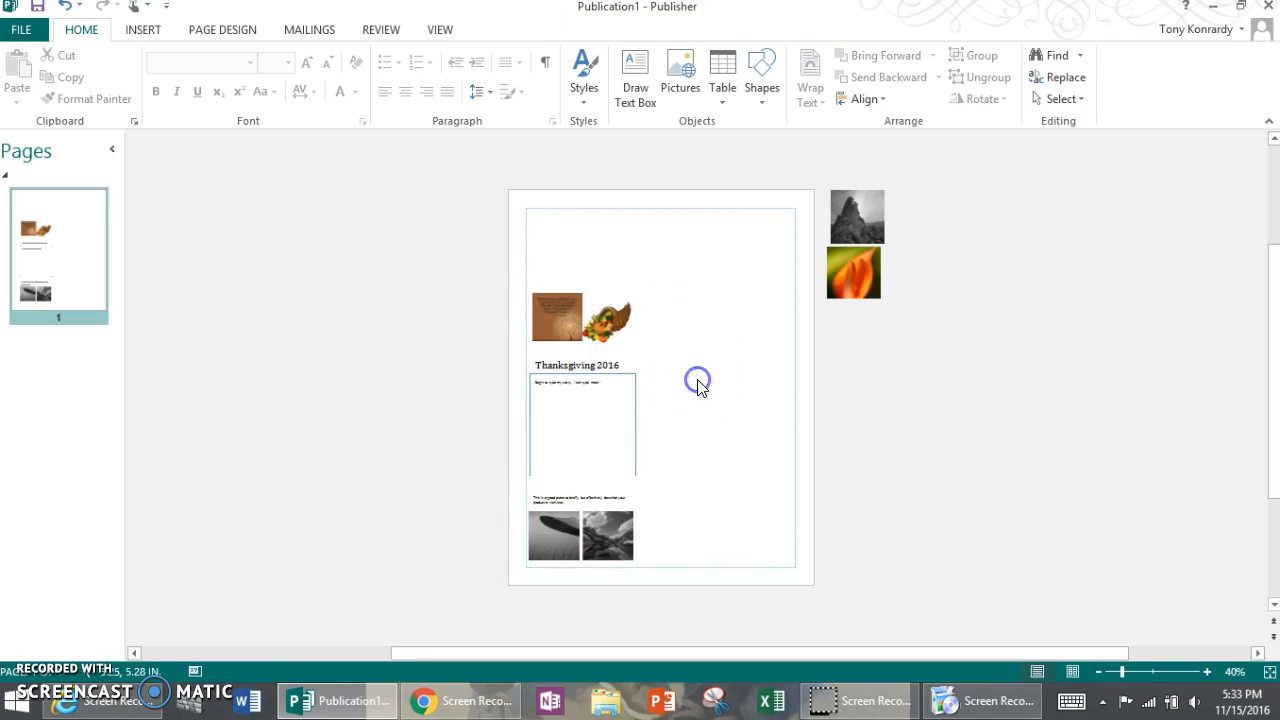
Step: Narrow the Thanksgiving story group to about 2.36 in wide
left_click(632, 421)
left_click_drag(612, 423, 611, 423)
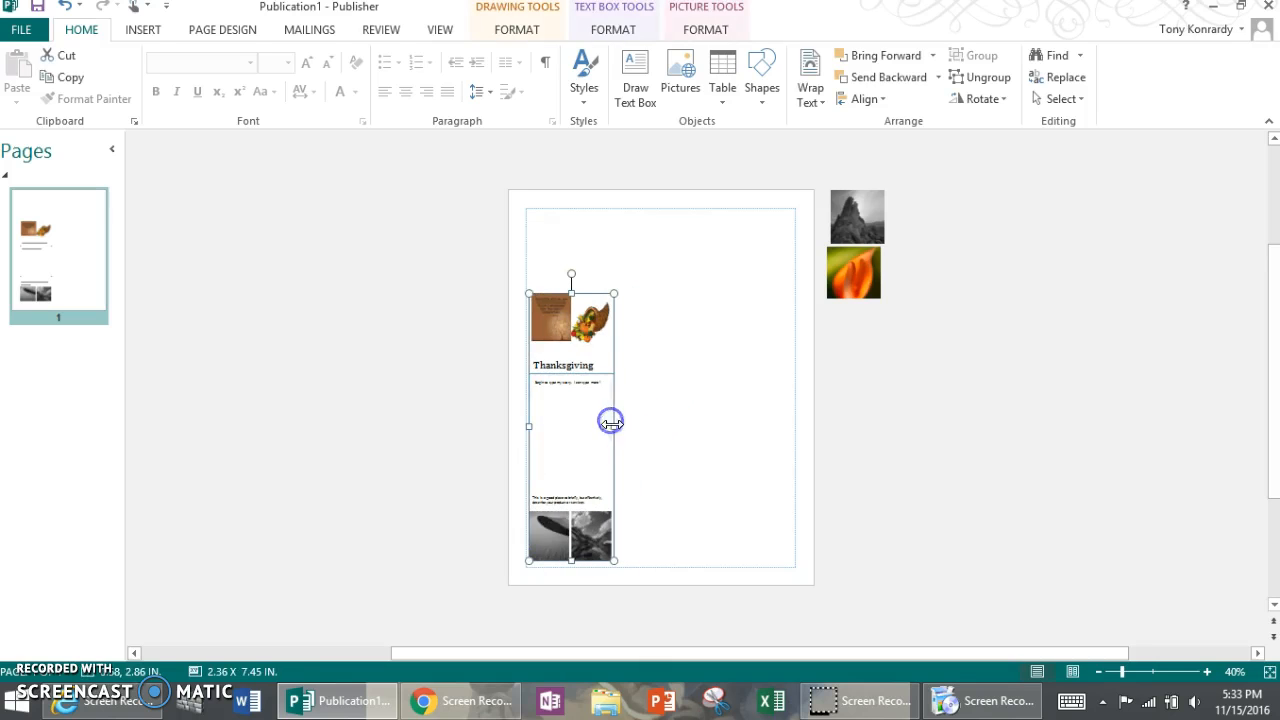
left_click(622, 436)
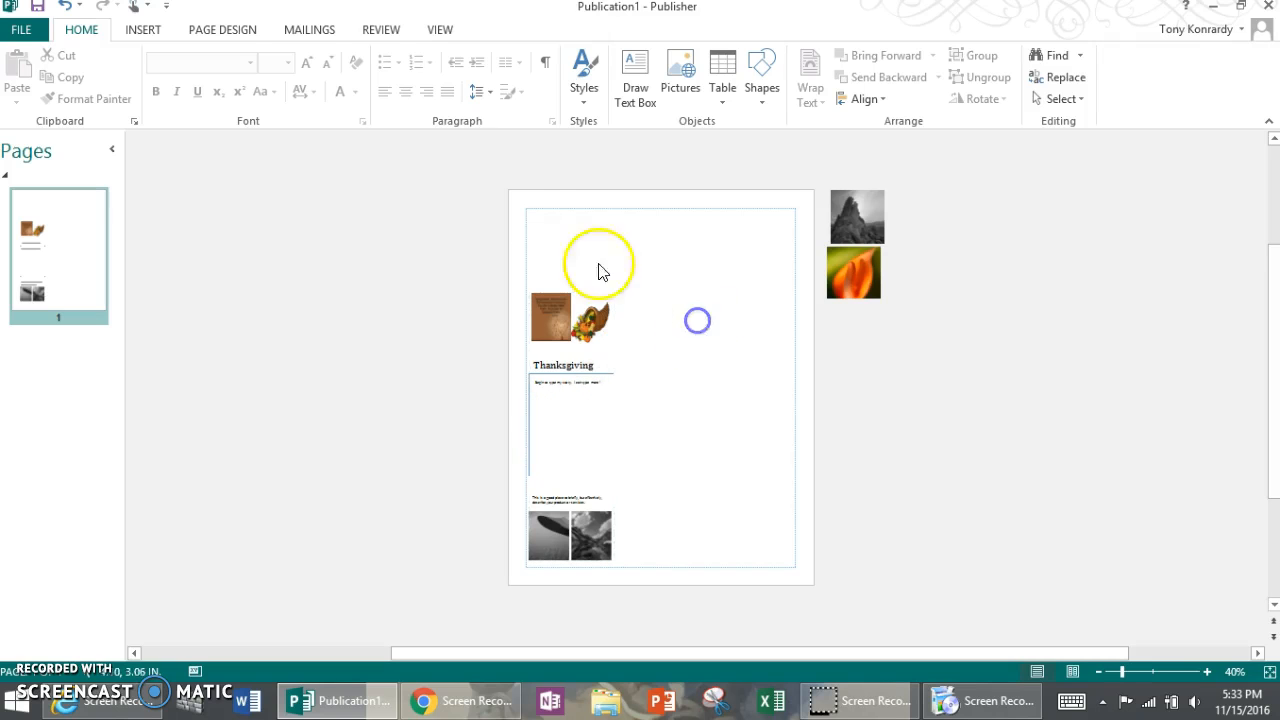
Step: Insert the Convention (Layout 3) story from Page Parts and resize it to about 2.73 x 4.64 in
left_click(147, 30)
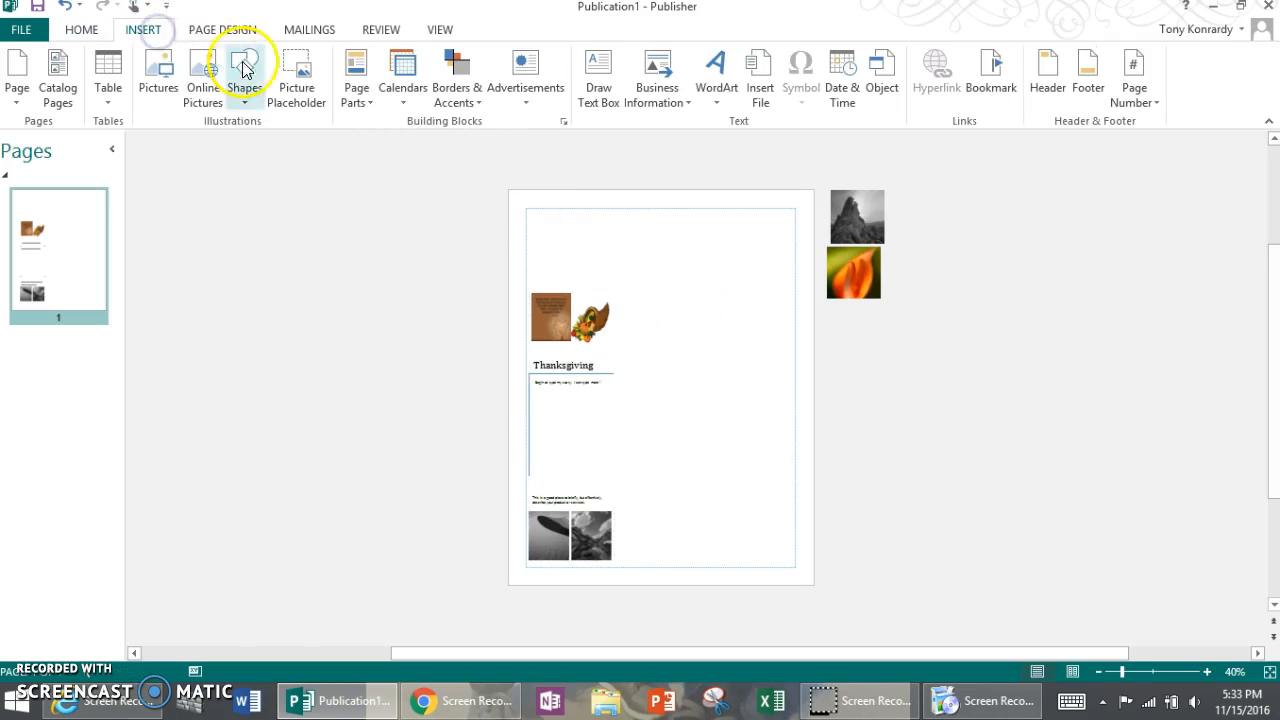
left_click(358, 72)
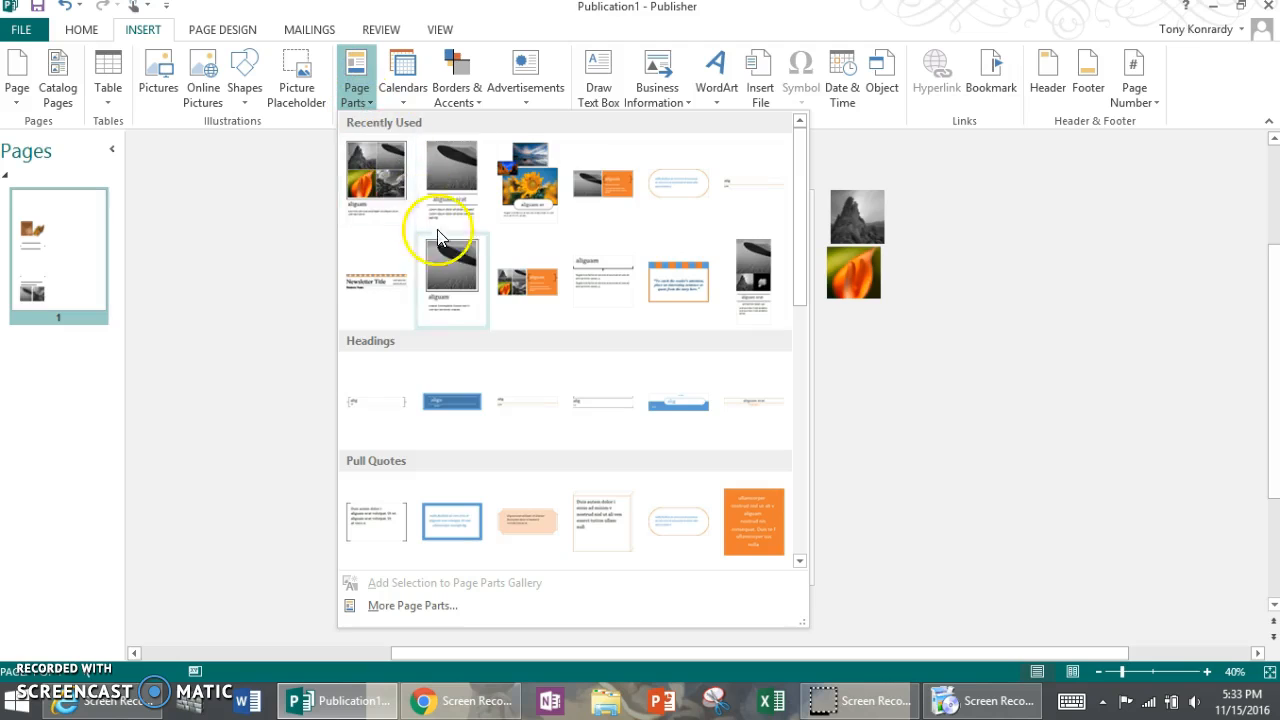
scroll(450, 290, "down", 6)
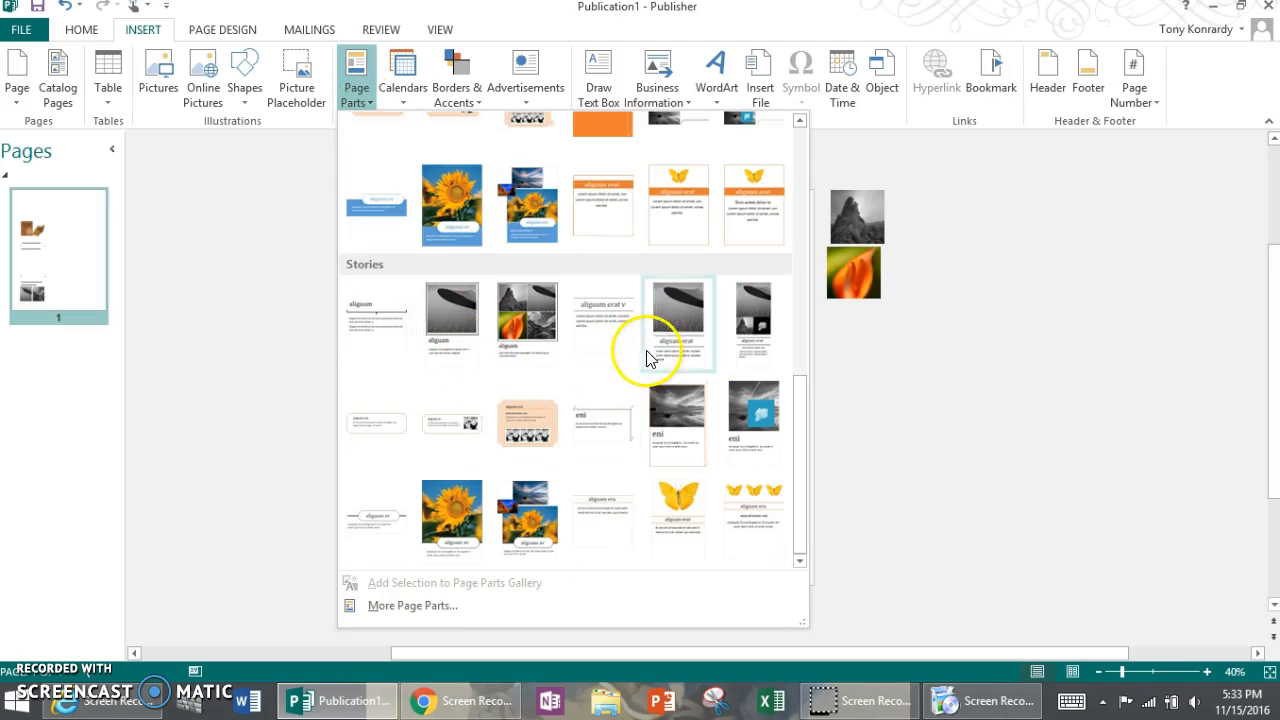
left_click(754, 360)
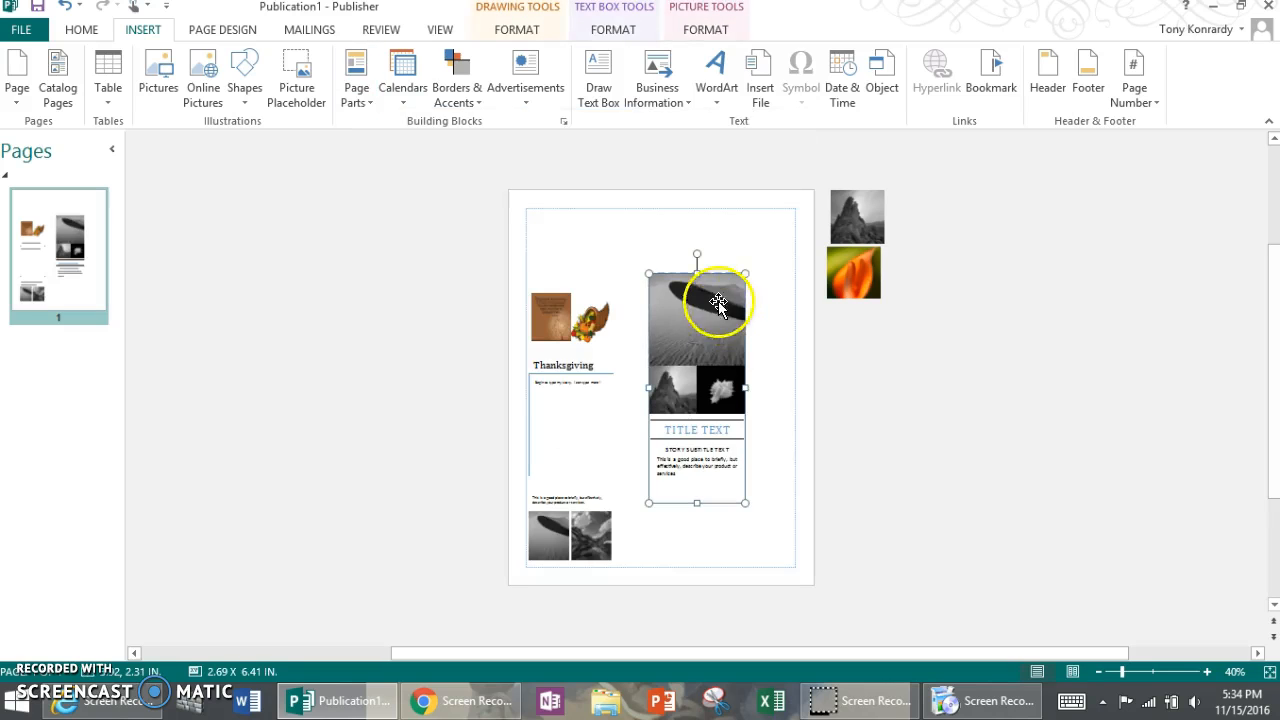
left_click_drag(745, 502, 746, 440)
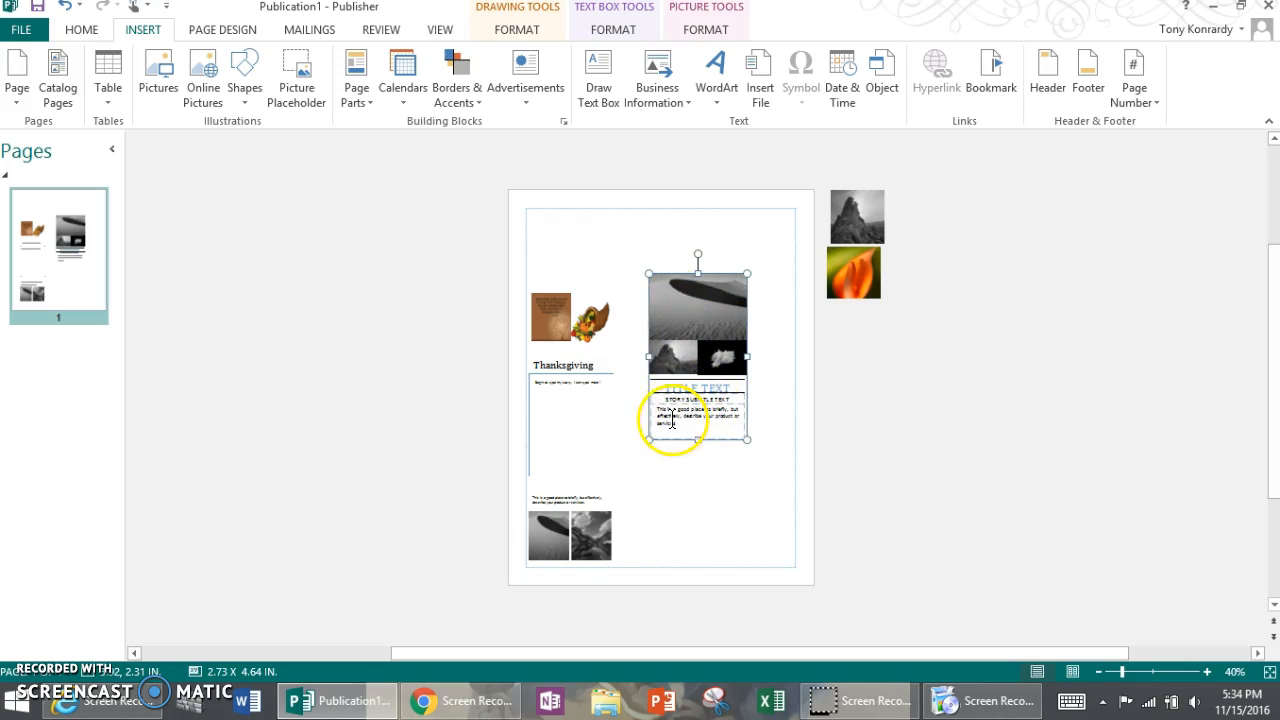
Step: Move the new three-picture story off the page beside the Thanksgiving story and ungroup it
left_click_drag(709, 315, 327, 256)
mouse_move(182, 174)
left_mouse_down()
mouse_move(249, 183)
mouse_move(409, 363)
mouse_move(429, 417)
left_mouse_up()
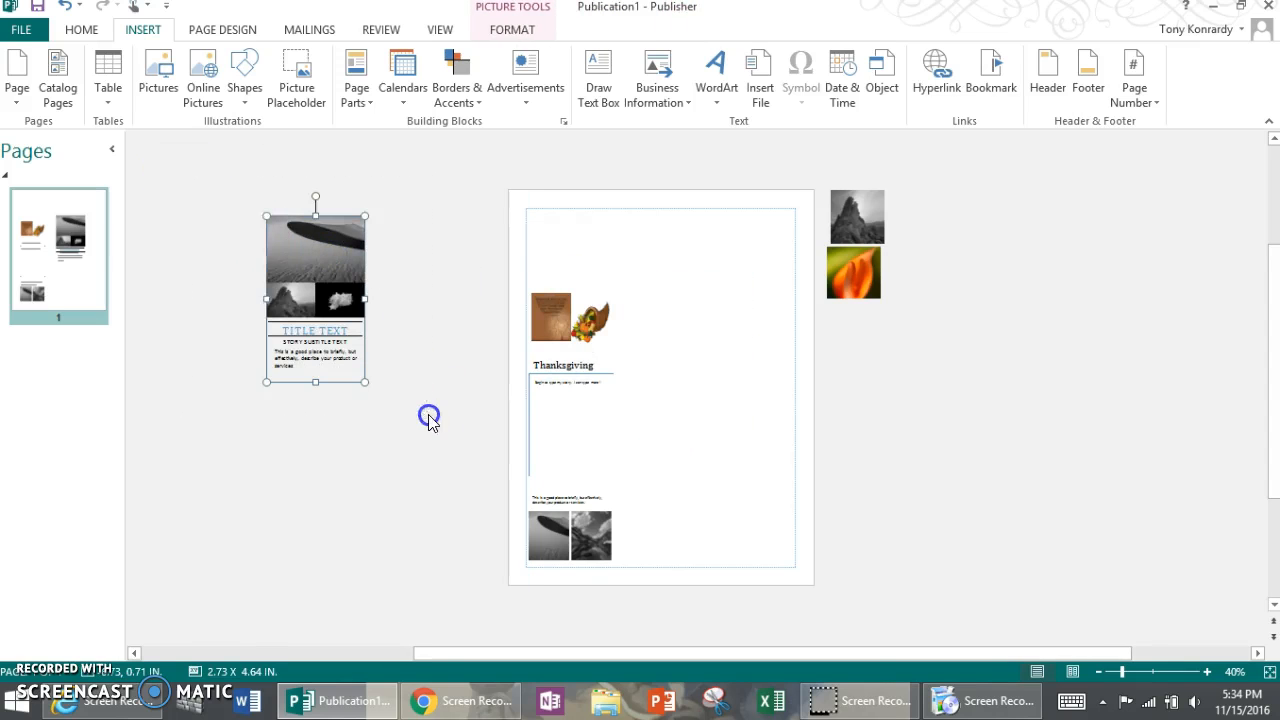
left_click(100, 40)
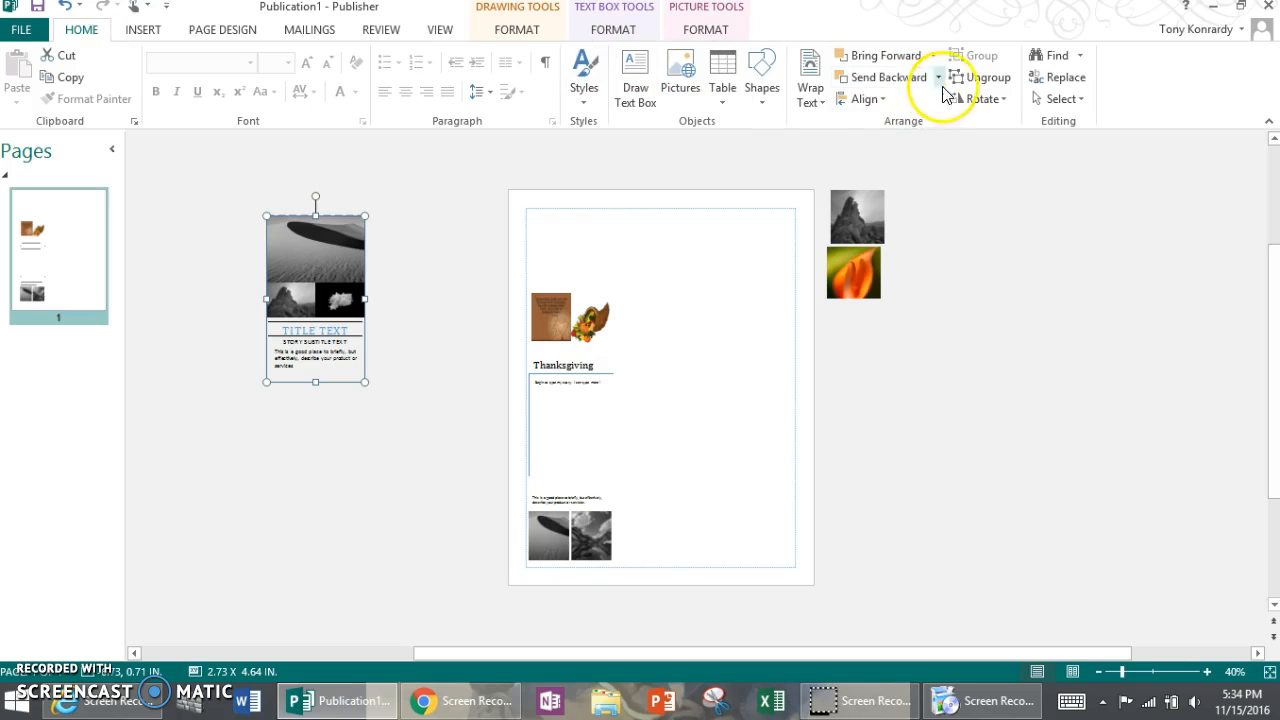
left_click(958, 79)
mouse_move(335, 252)
left_mouse_down()
mouse_move(305, 218)
mouse_move(292, 253)
mouse_move(337, 258)
left_mouse_up()
left_click(423, 255)
Step: Move the dune, rock and black-background pictures away from the ungrouped story's title and text
left_click(316, 245)
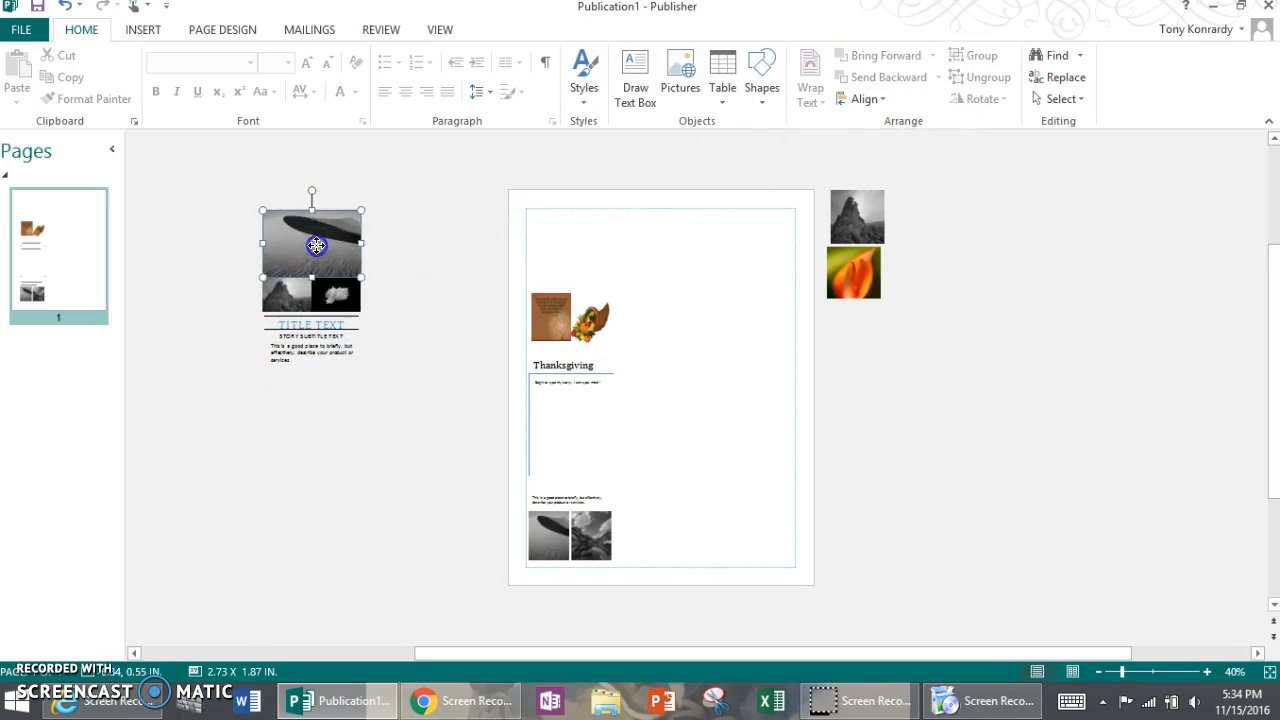
left_click_drag(358, 187, 366, 187)
left_click(297, 292)
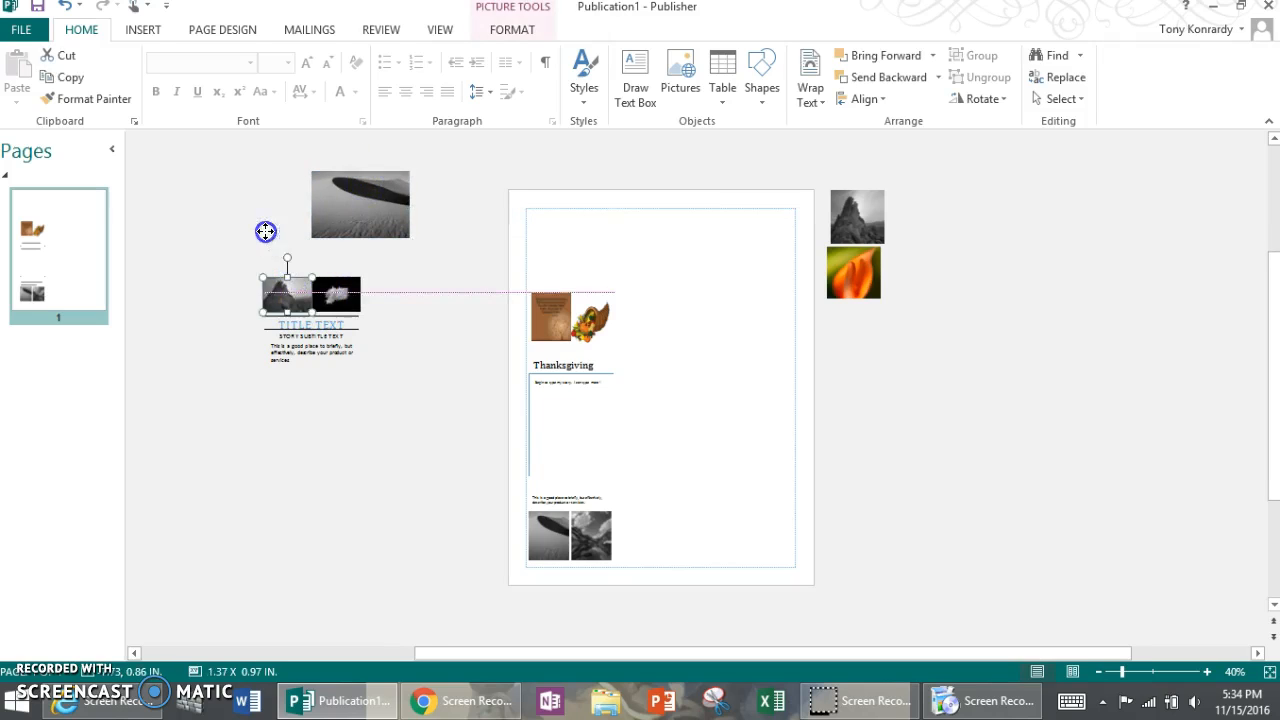
left_click_drag(265, 231, 264, 236)
left_click_drag(336, 295, 406, 268)
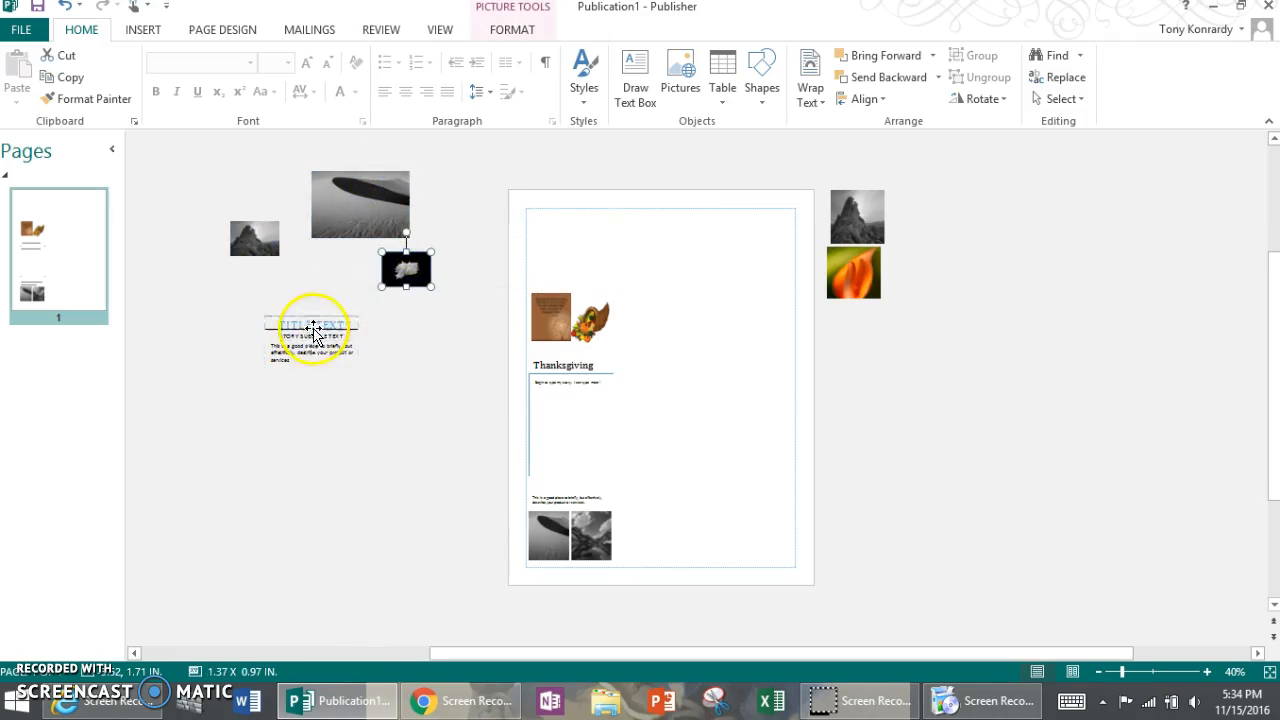
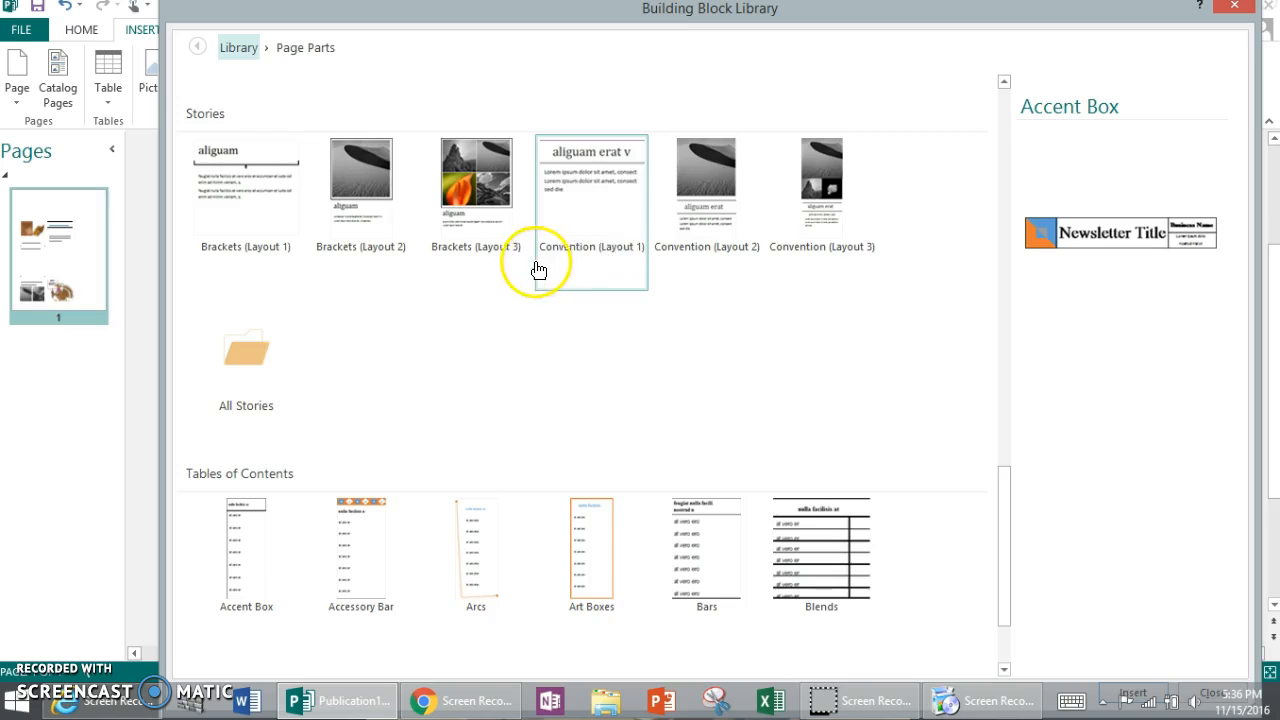
Step: Insert the Portal (Layout 3) story from the Page Parts library and narrow it to 2.25 in wide
left_click(281, 507)
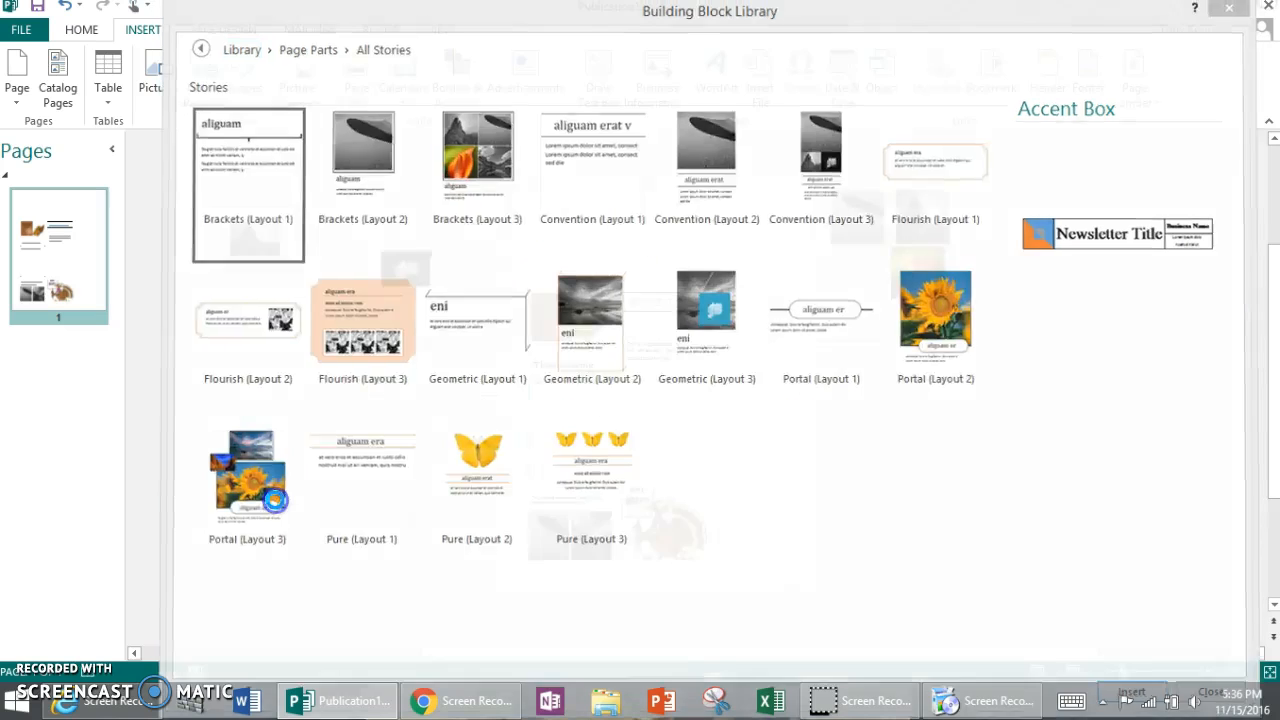
double_click(277, 509)
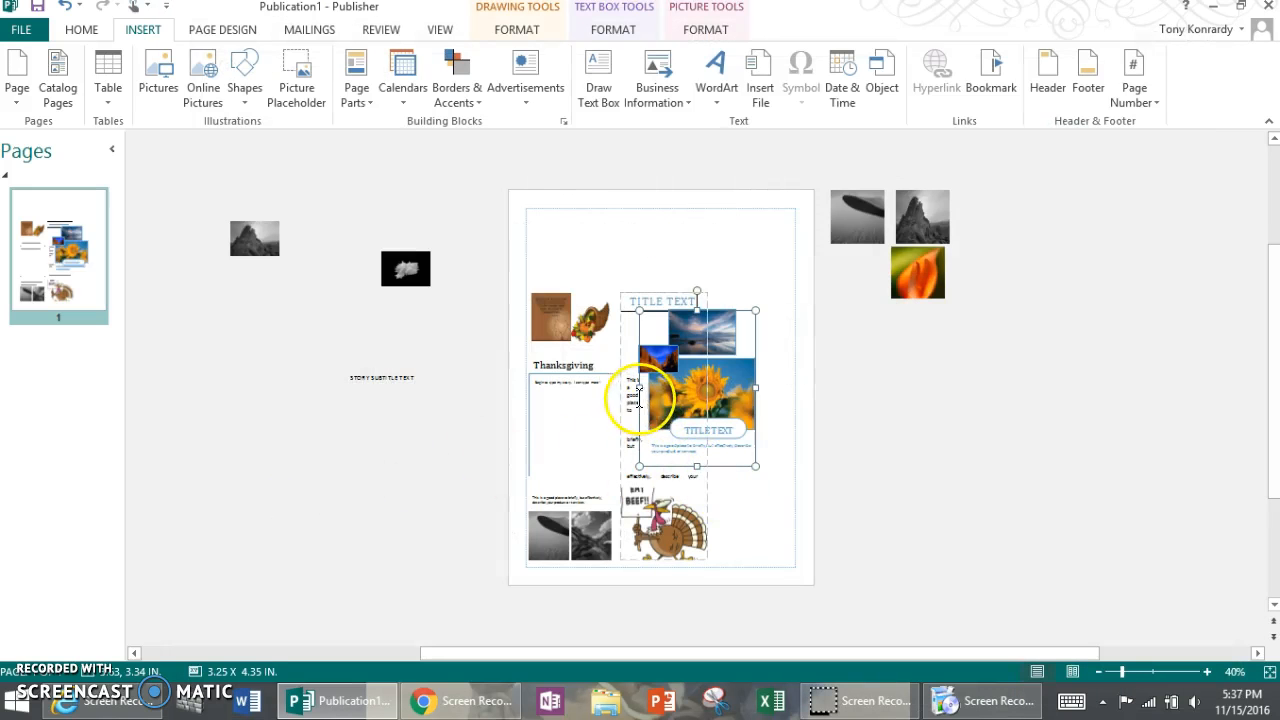
left_click_drag(650, 383, 675, 384)
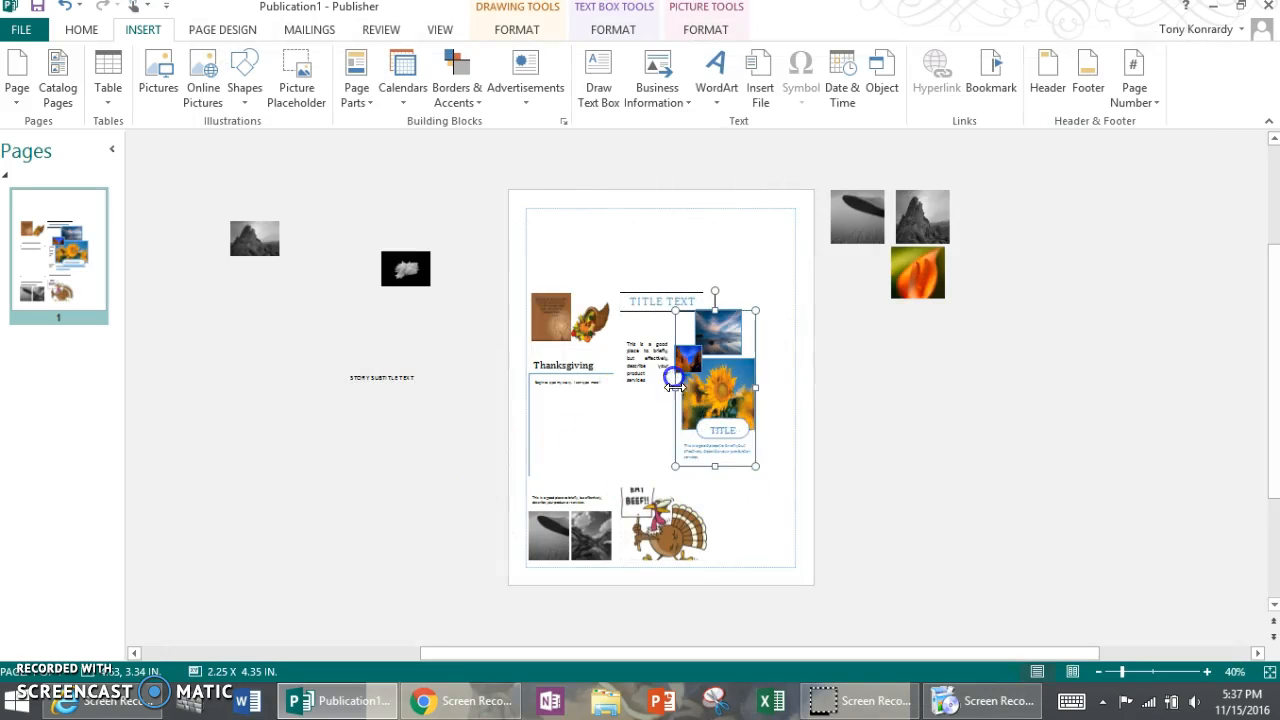
Step: Position the sunflower story as the page's third column and stretch it to match the height of the other two columns
left_click_drag(728, 468, 764, 539)
left_click_drag(751, 381, 750, 293)
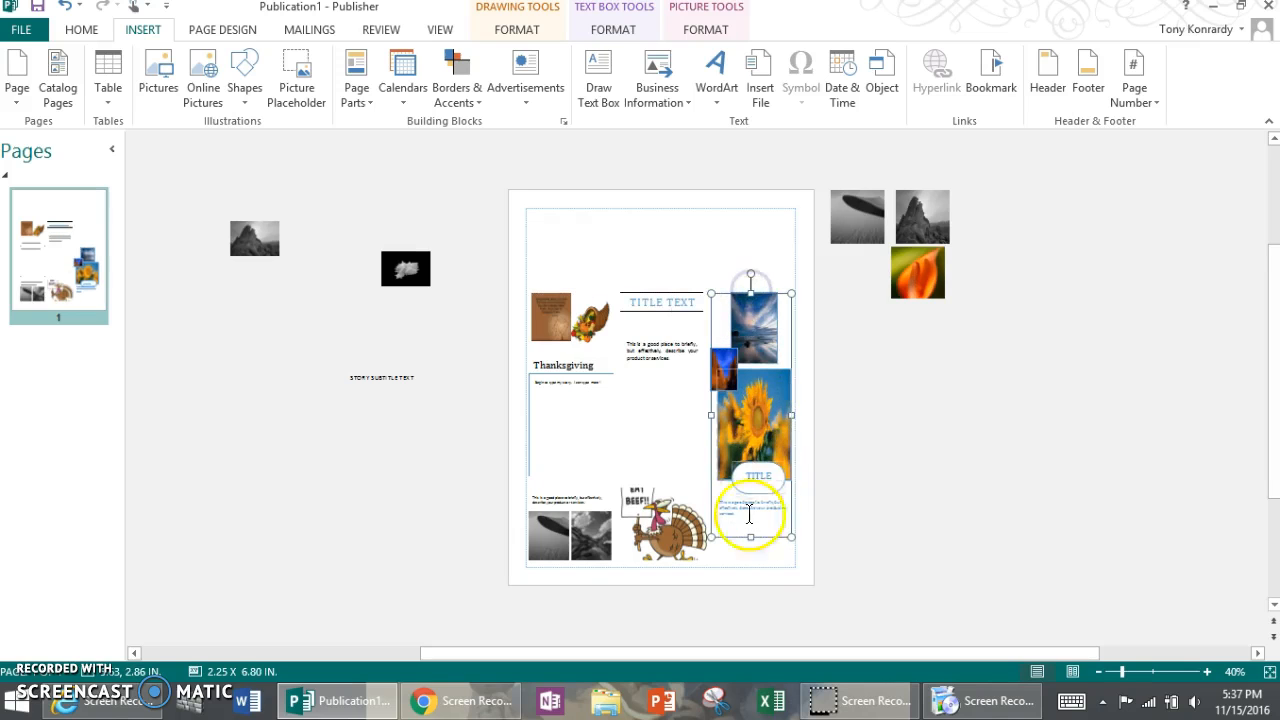
left_click_drag(754, 537, 754, 557)
left_click(867, 437)
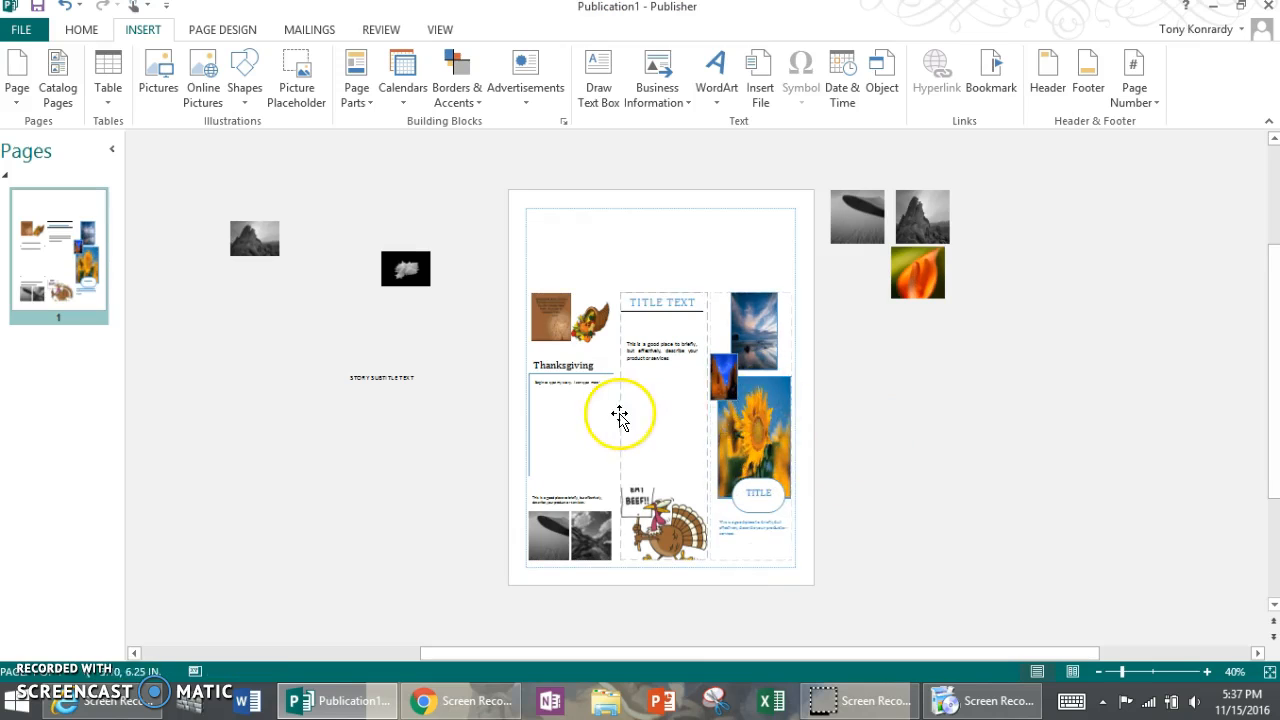
left_click_drag(749, 413, 761, 390)
left_click(894, 394)
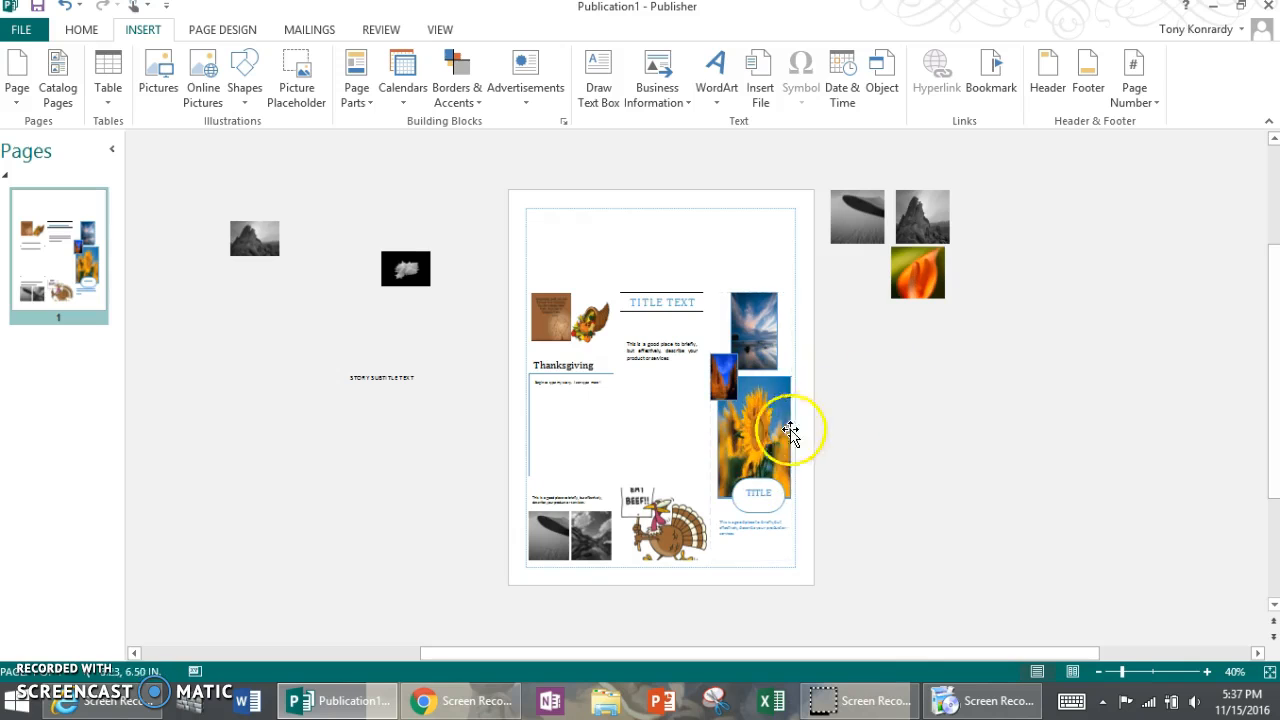
left_click(753, 527)
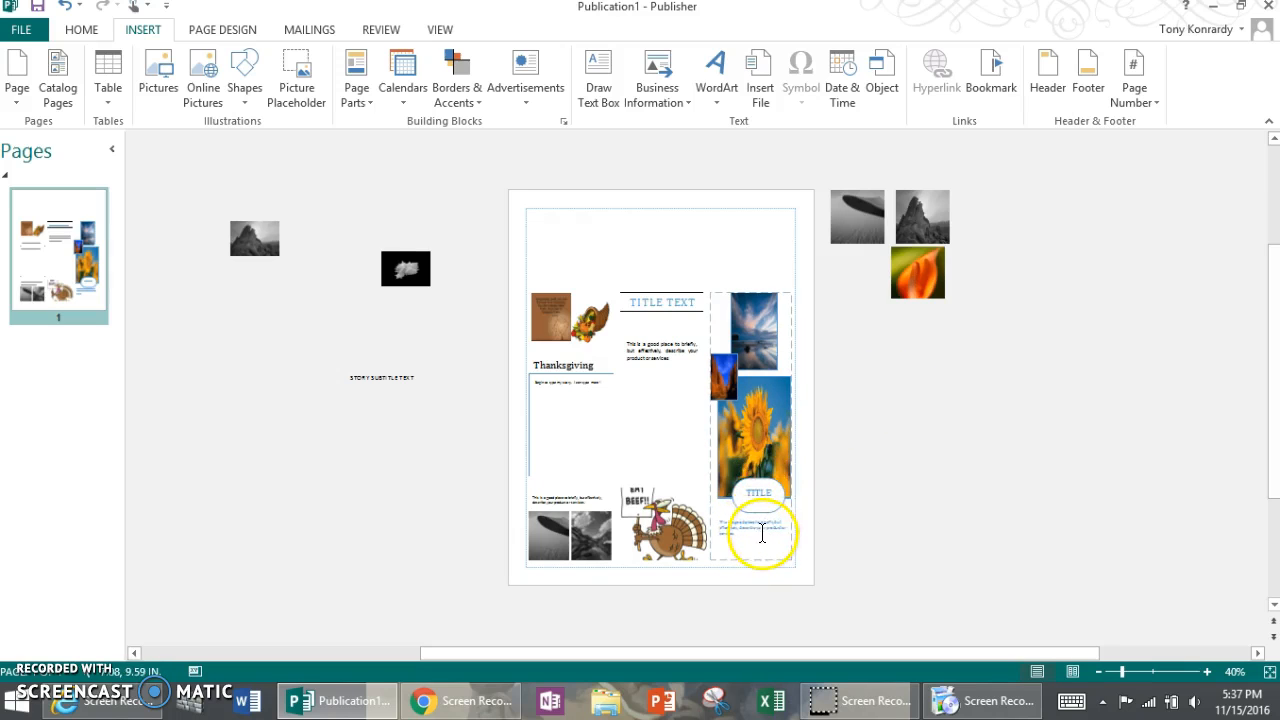
left_click(748, 257)
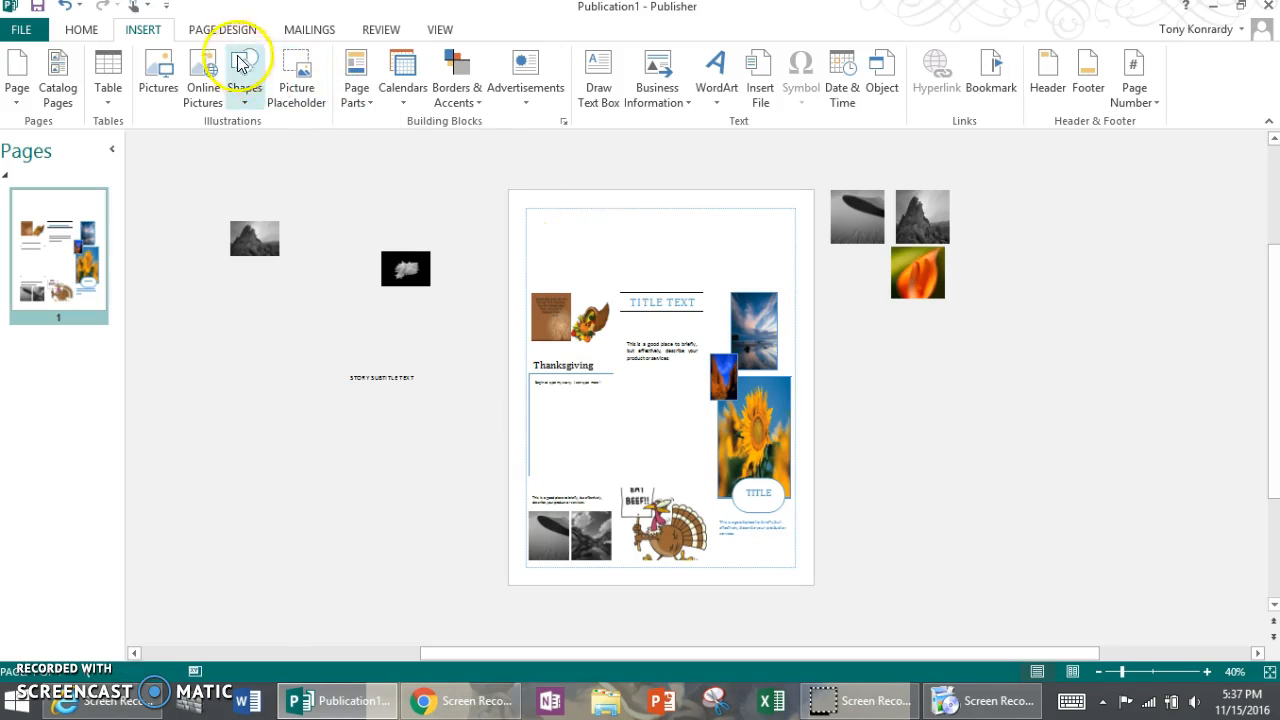
Step: Insert the Accessory Bar heading from the Page Parts library and fit it across the page above the three columns, about 7.36 in wide
left_click(354, 78)
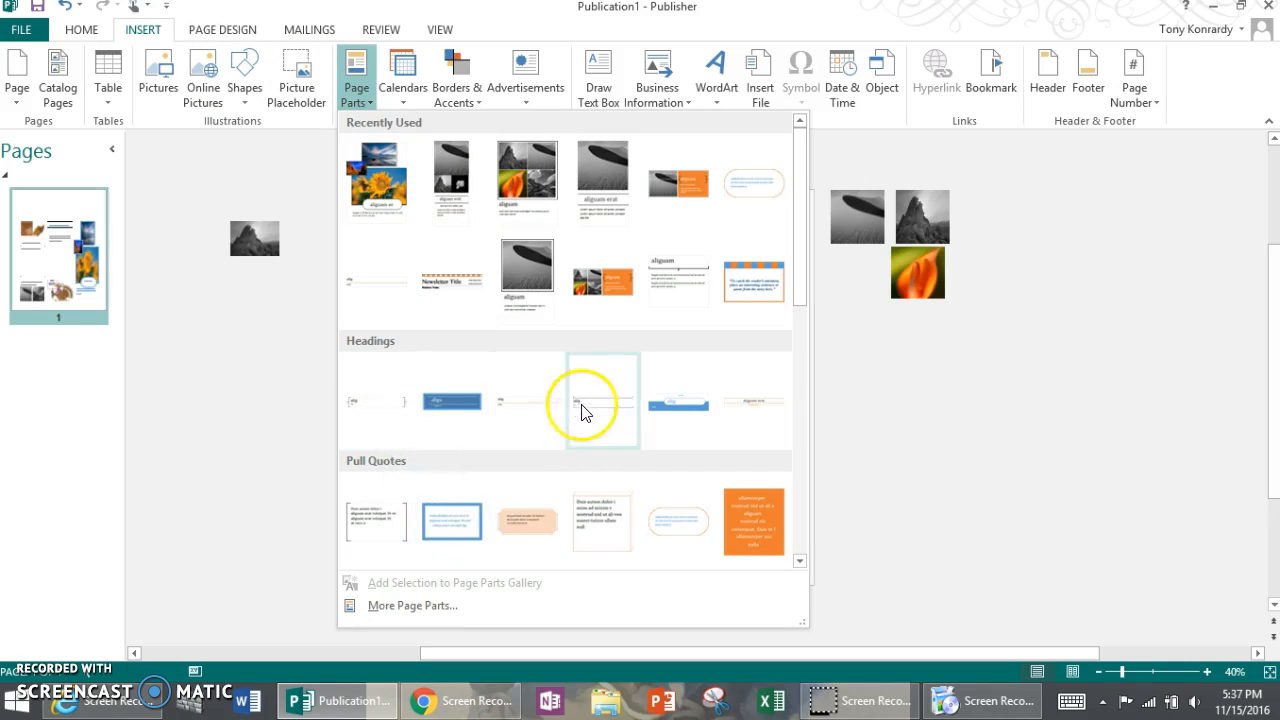
left_click(433, 606)
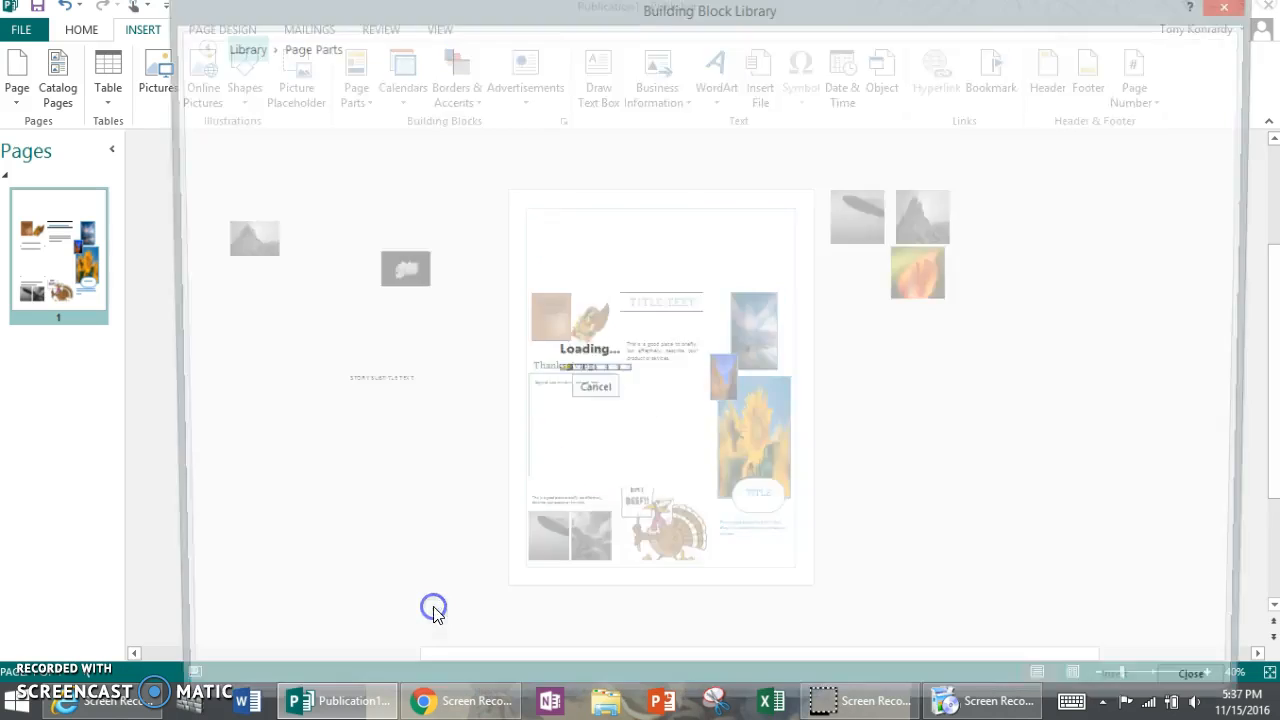
left_click(380, 168)
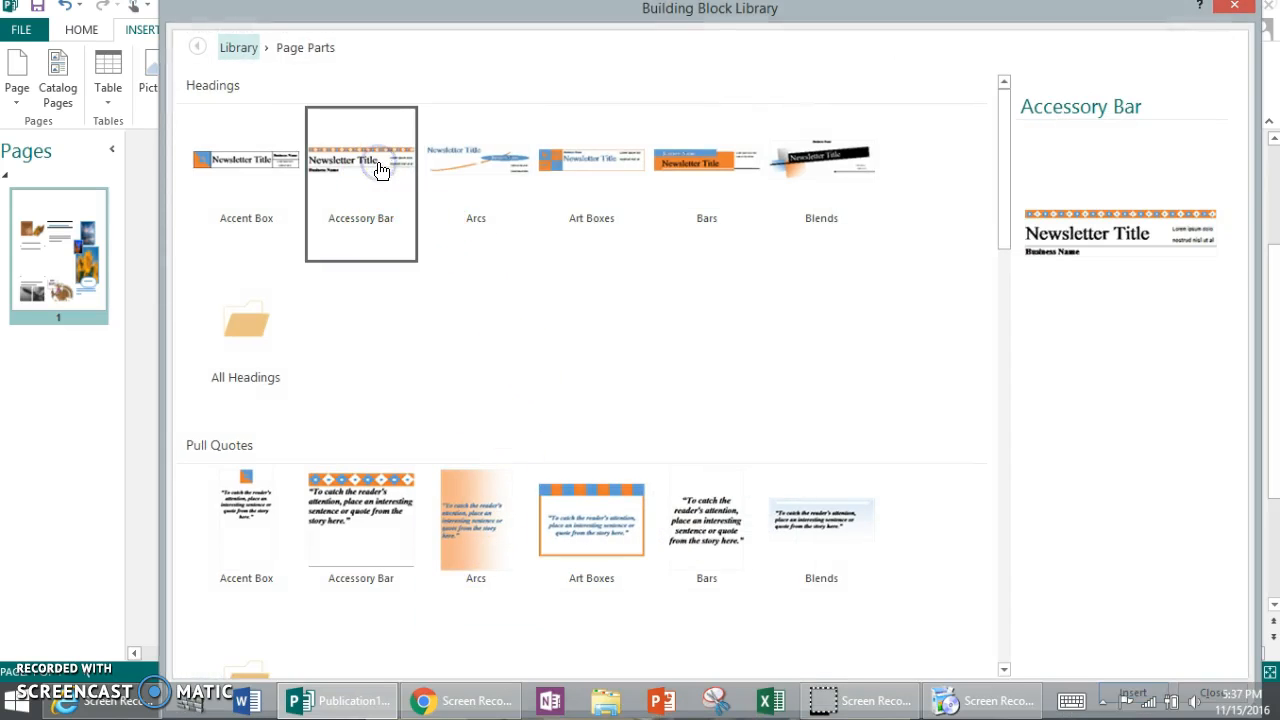
double_click(380, 165)
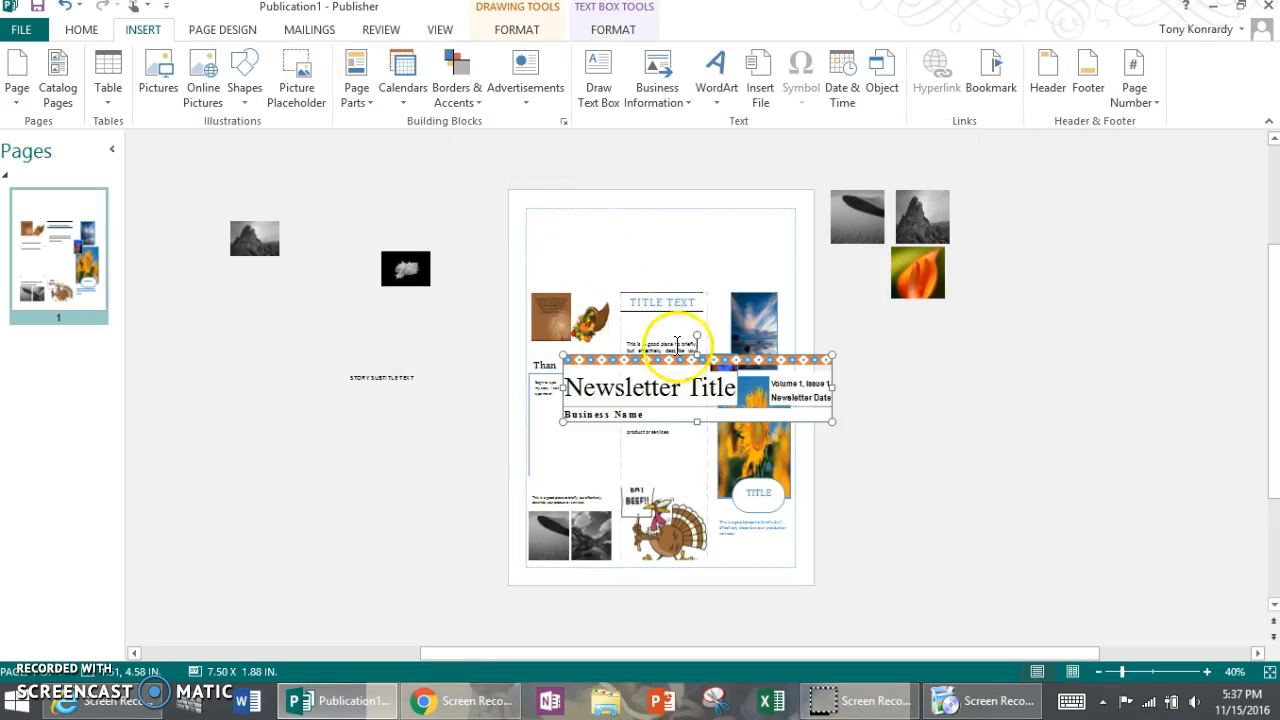
left_click_drag(673, 335, 648, 210)
left_click_drag(801, 244, 785, 245)
left_click(884, 363)
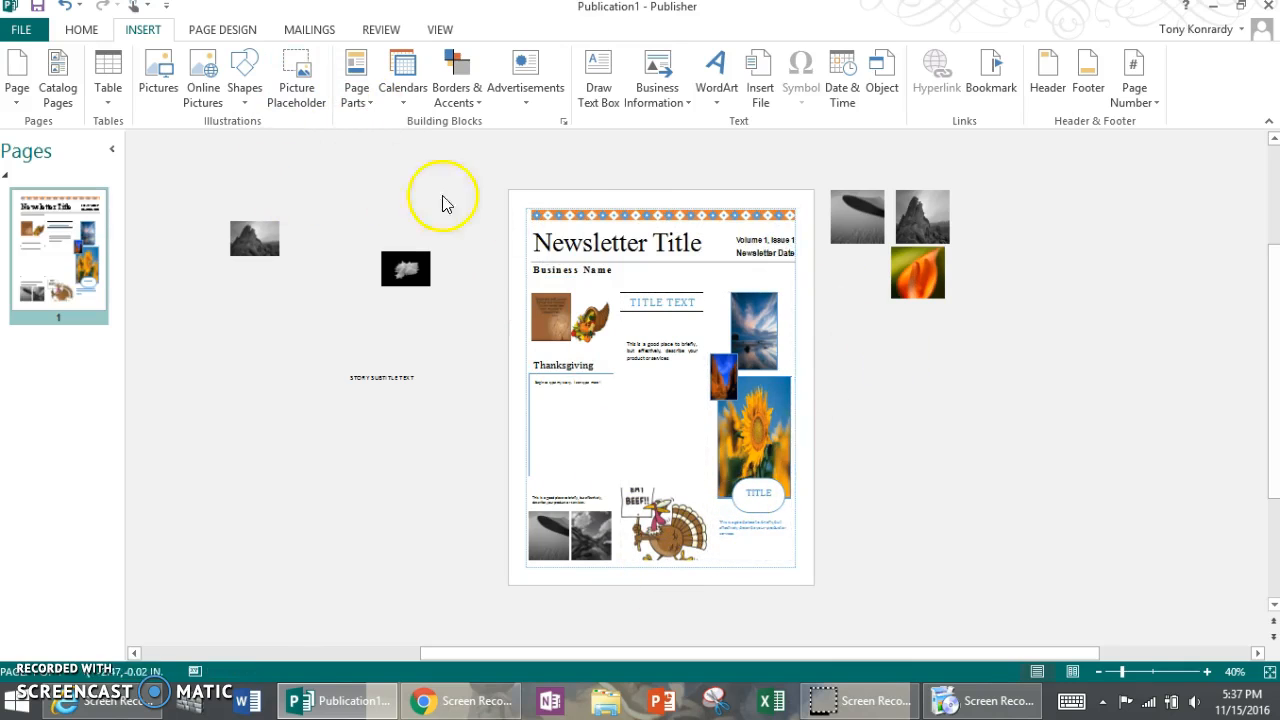
triple_click(635, 240)
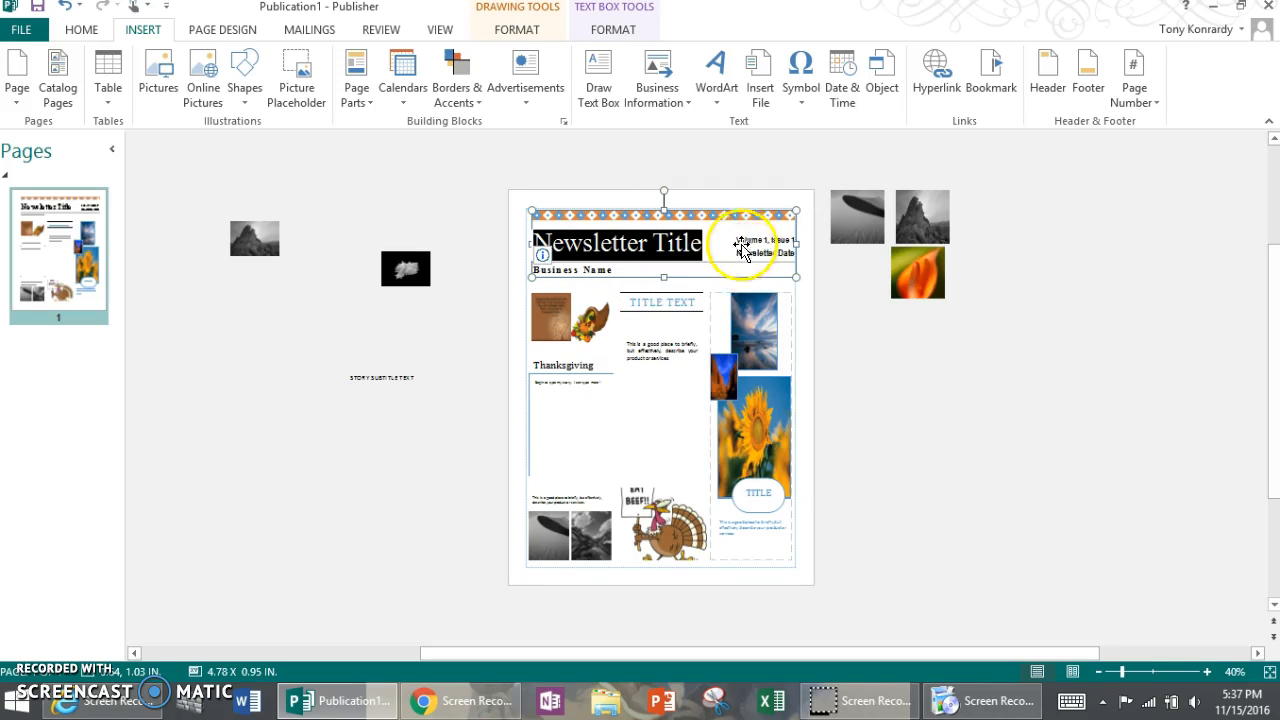
left_click(411, 211)
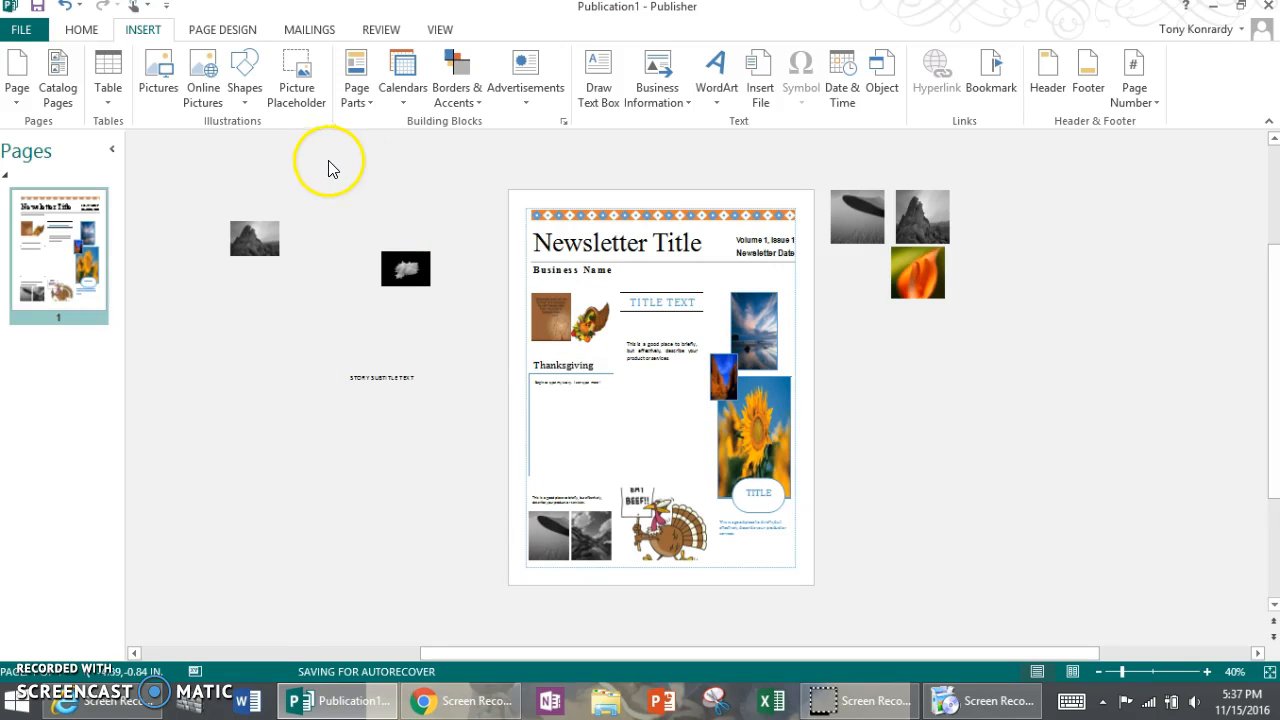
Step: Set the page margins to Narrow and move the newsletter heading up and left toward the new margin guides
left_click(240, 35)
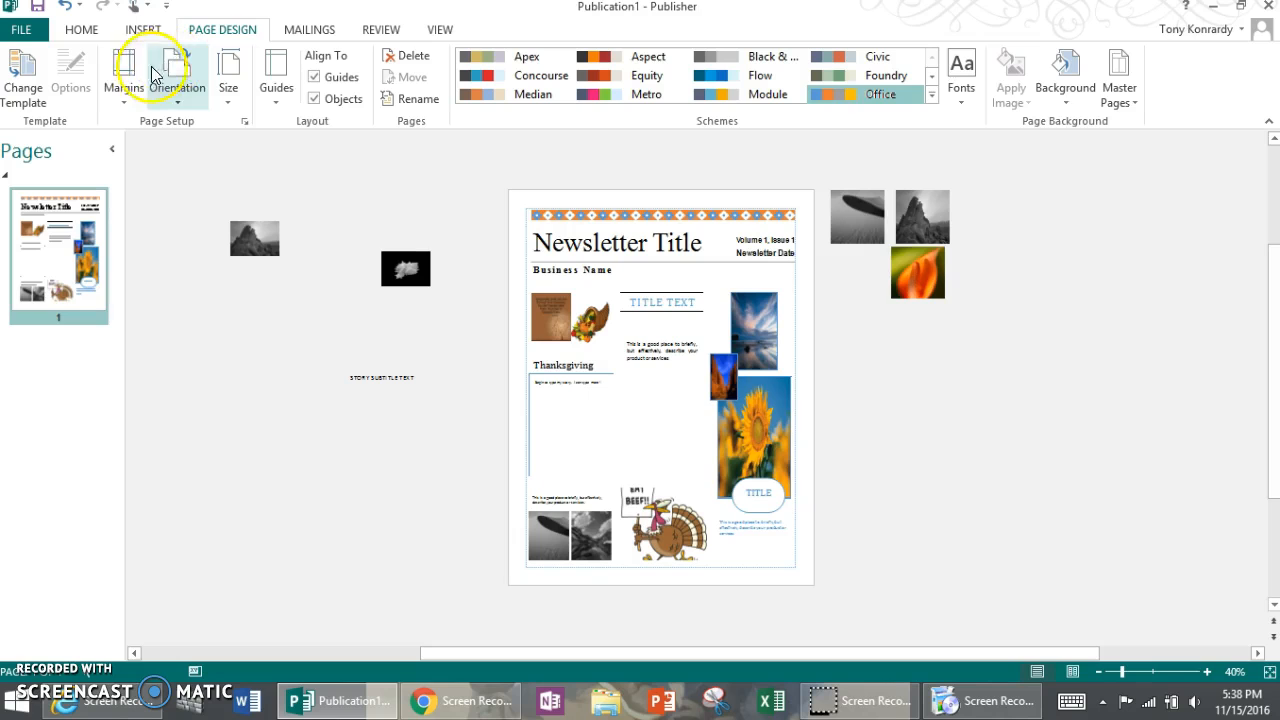
left_click(122, 76)
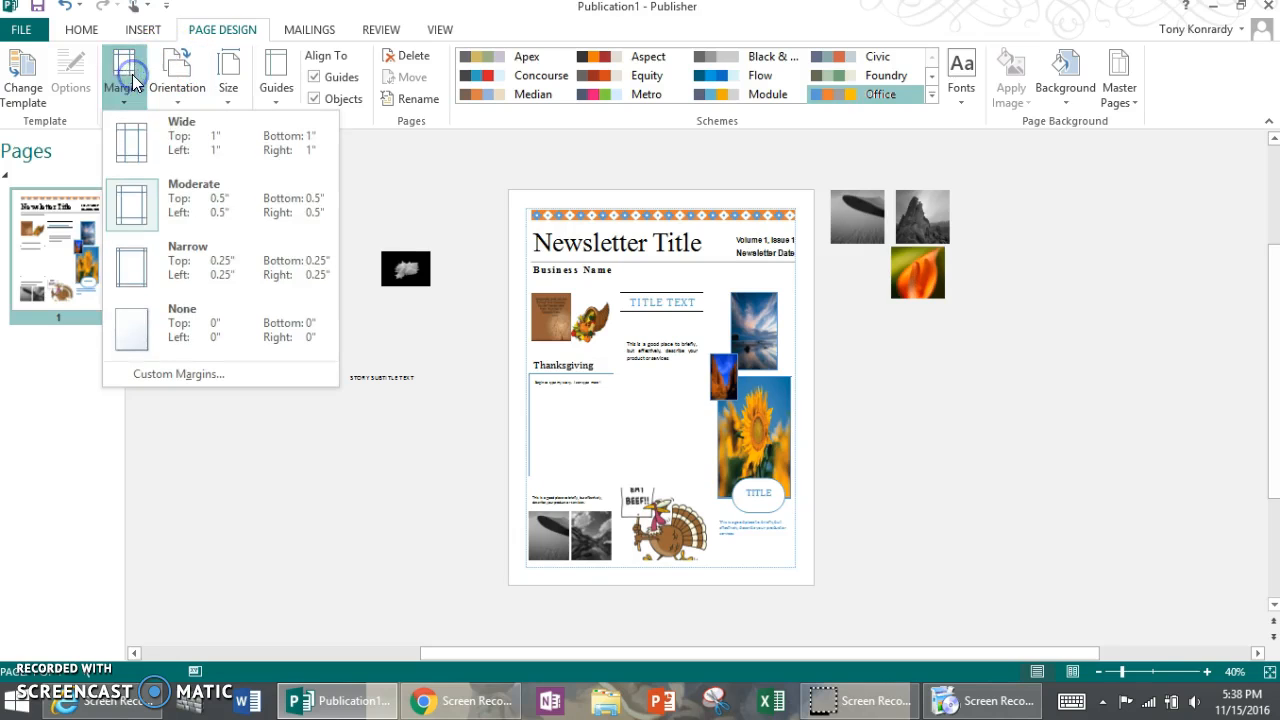
left_click(163, 263)
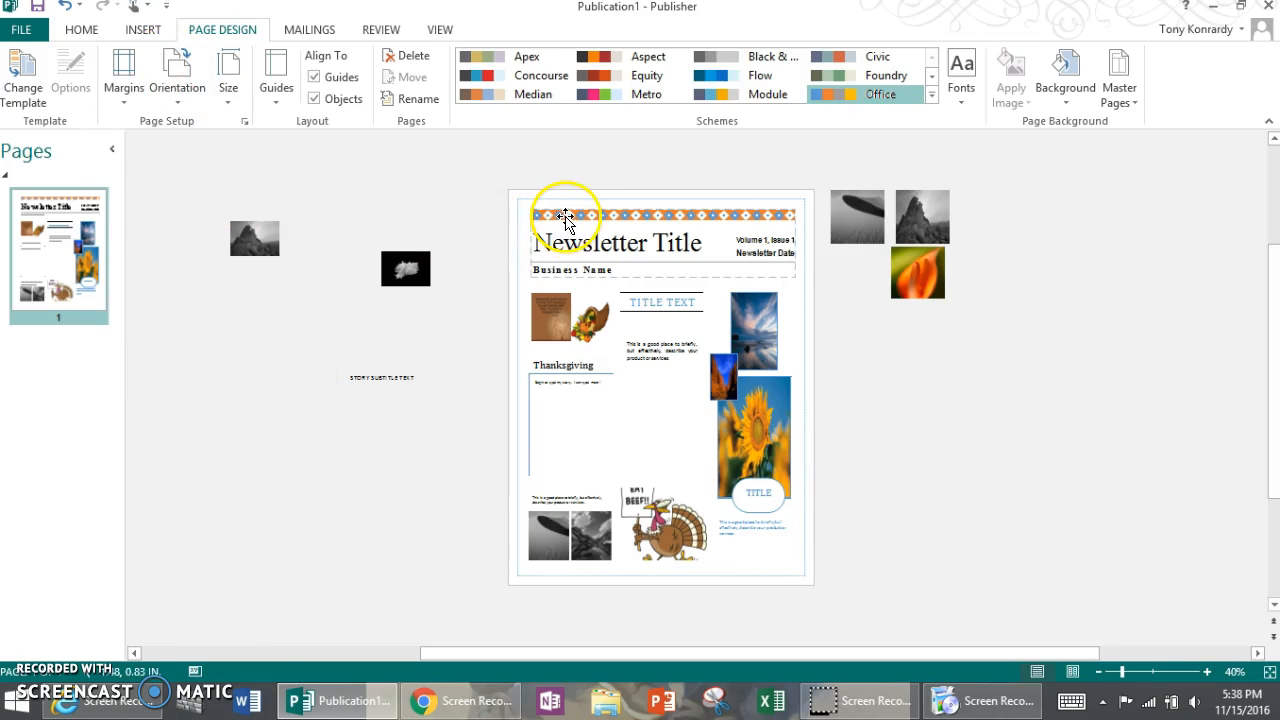
left_click_drag(565, 218, 555, 208)
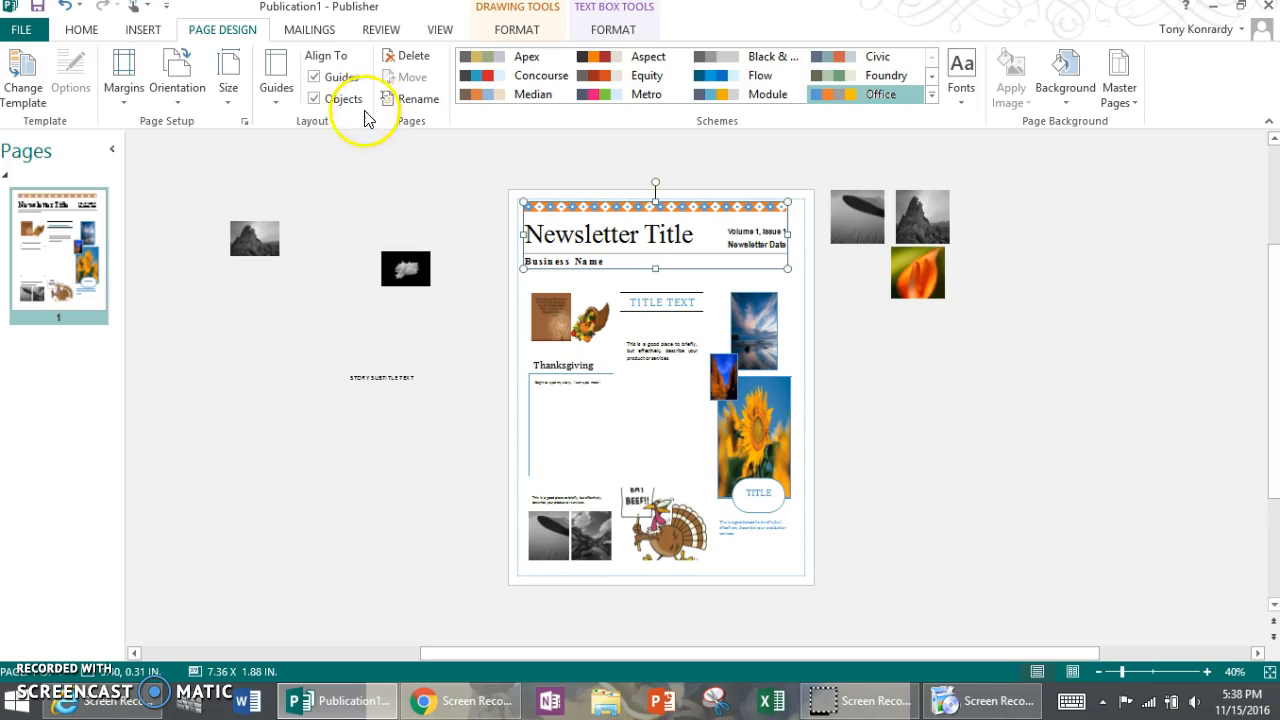
Step: Insert the Dotted Crescent bar from the Borders & Accents library
left_click(140, 31)
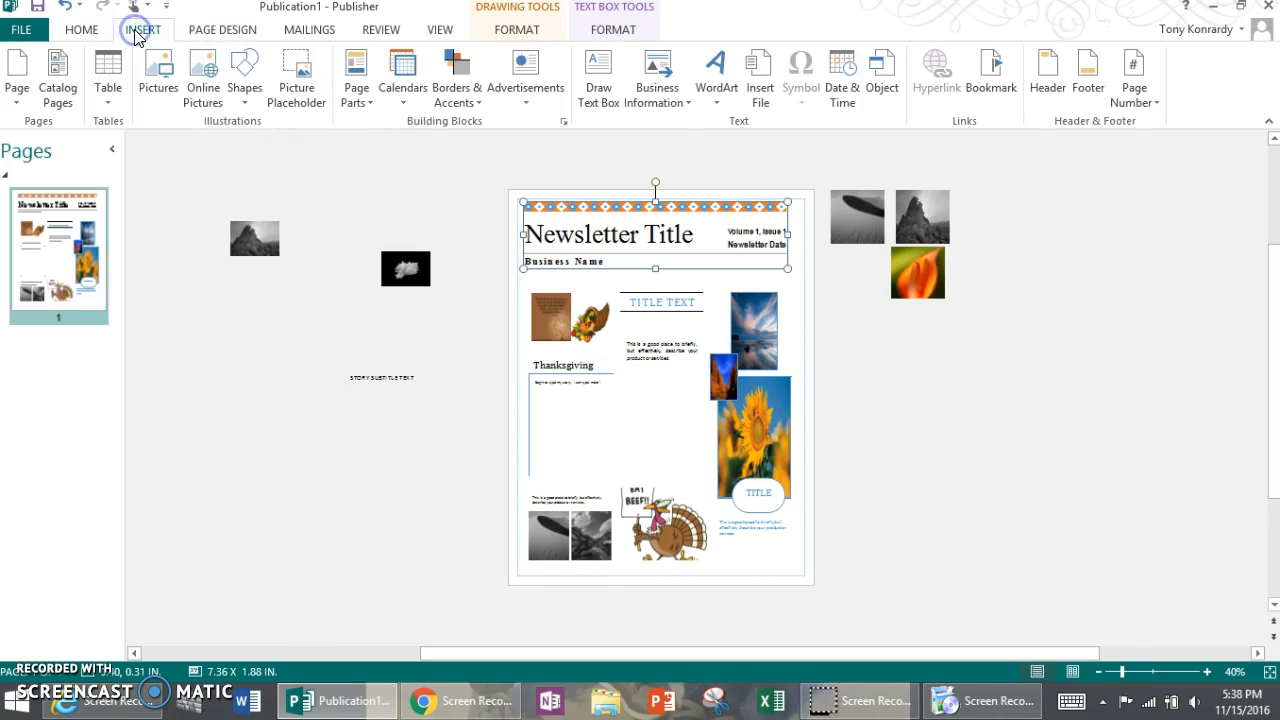
left_click(450, 95)
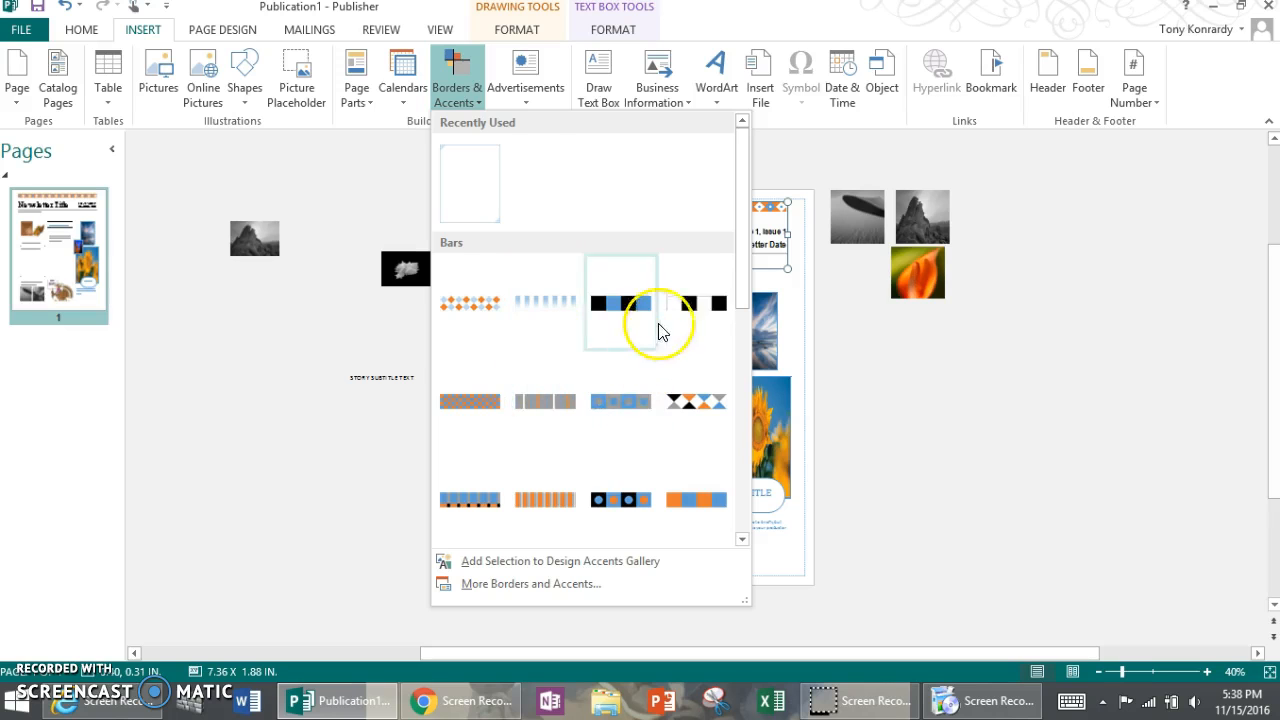
scroll(650, 340, "down", 3)
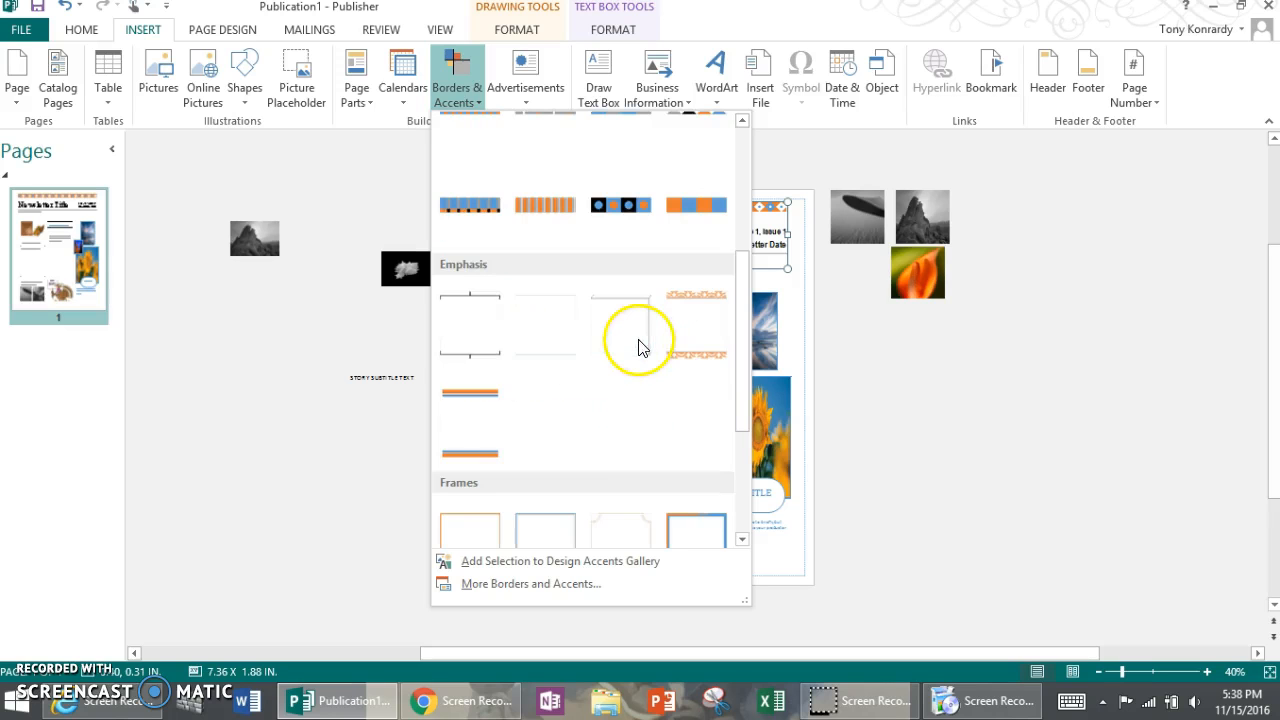
left_click(541, 584)
scroll(610, 440, "down", 3)
scroll(623, 402, "up", 3)
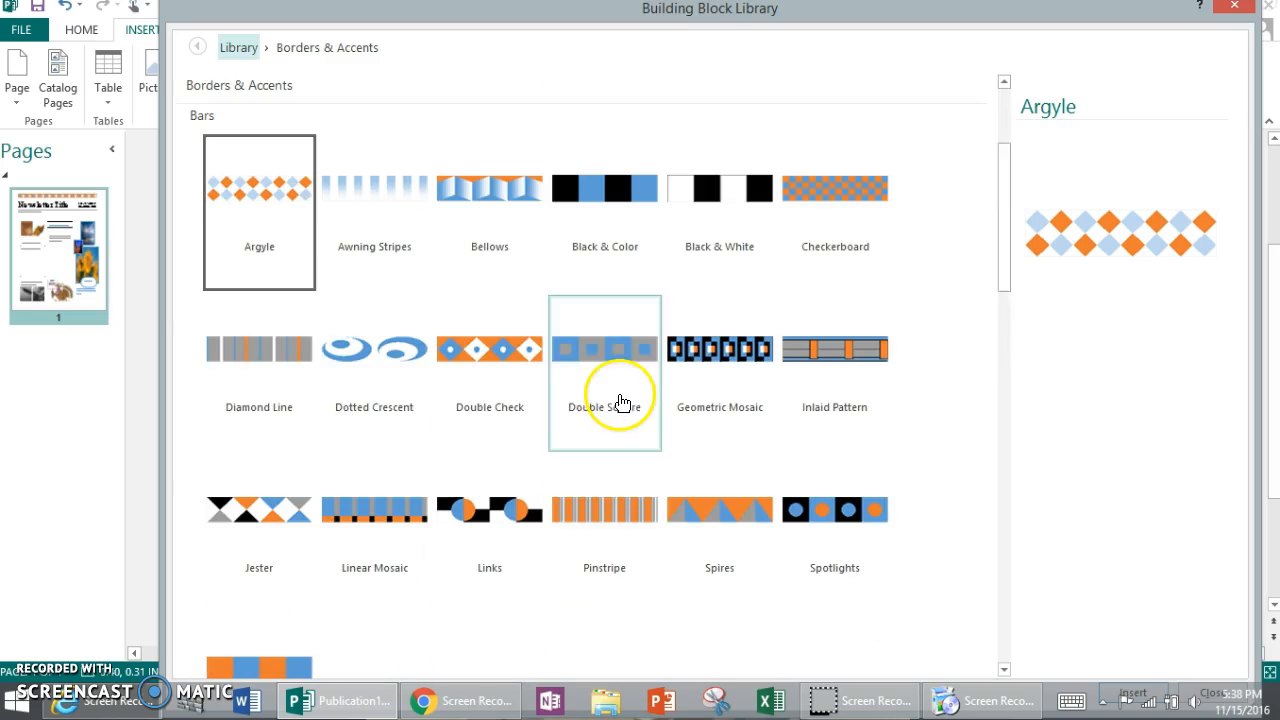
left_click(397, 372)
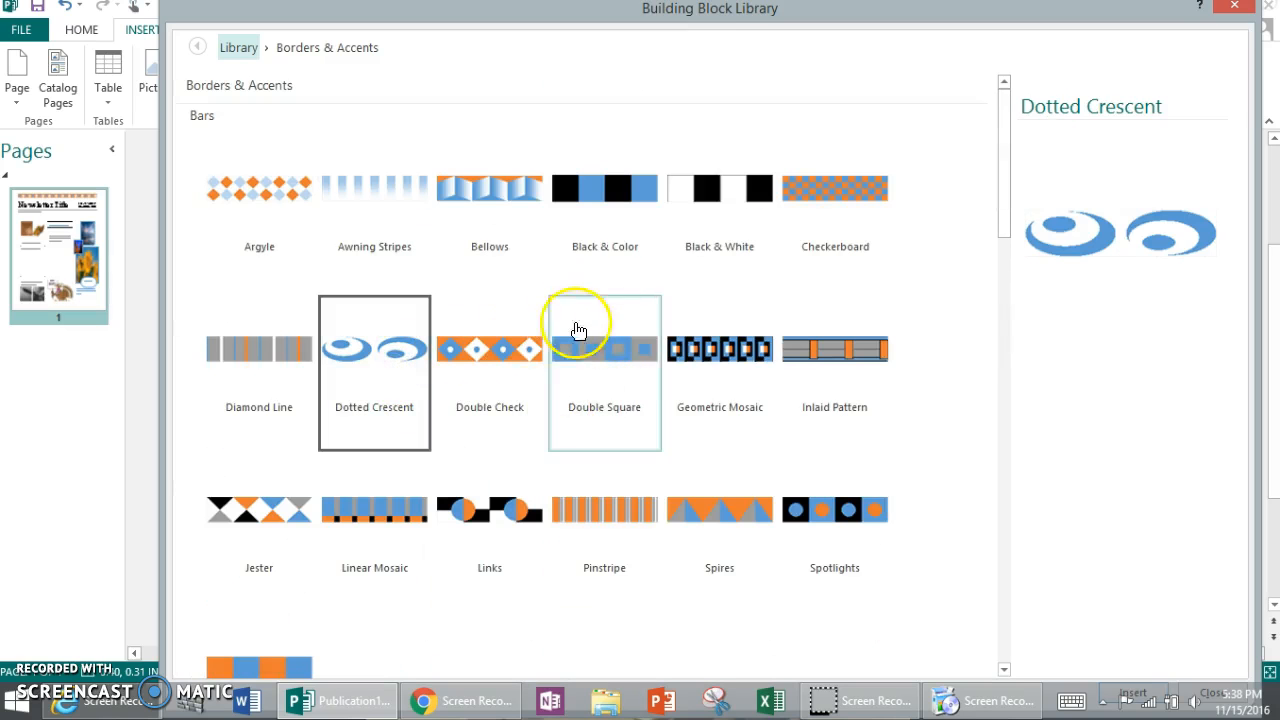
double_click(395, 355)
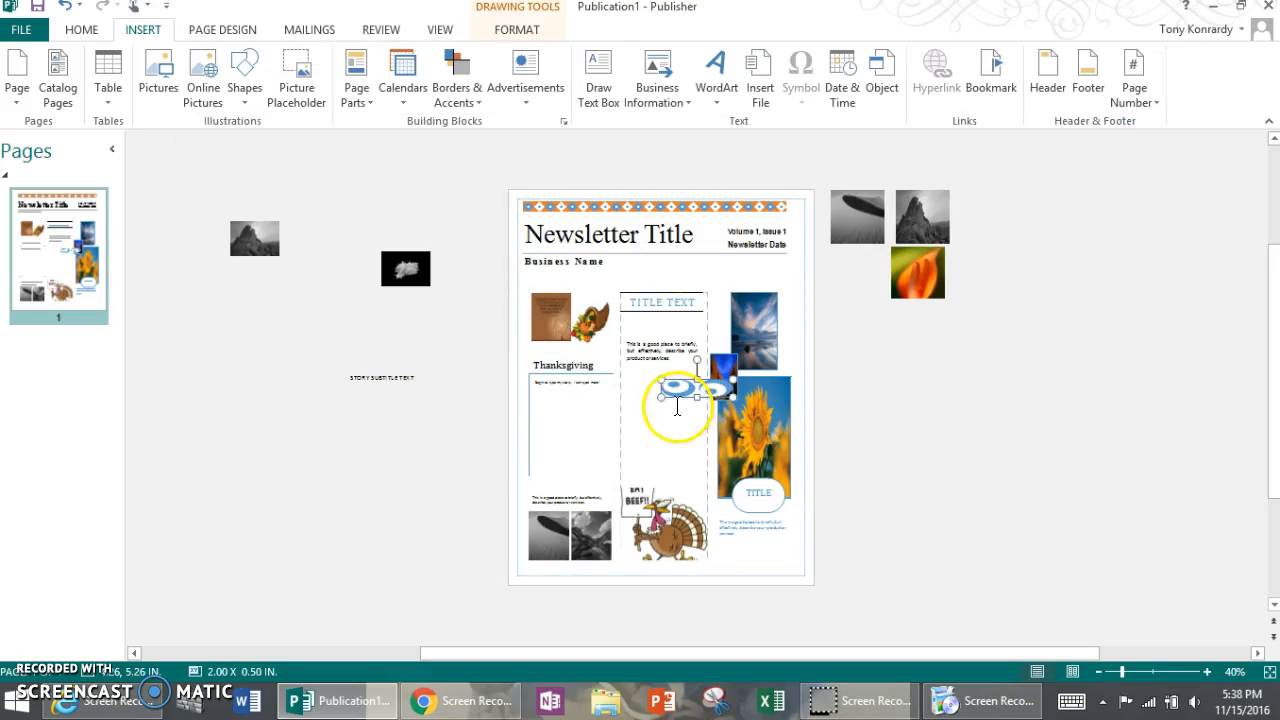
Step: Turn the crescent bar vertical and fit it along the page's left margin, about 9.82 in long and 0.44 in wide
left_click_drag(658, 397, 563, 401)
left_click_drag(649, 365, 541, 390)
left_click_drag(537, 295, 526, 210)
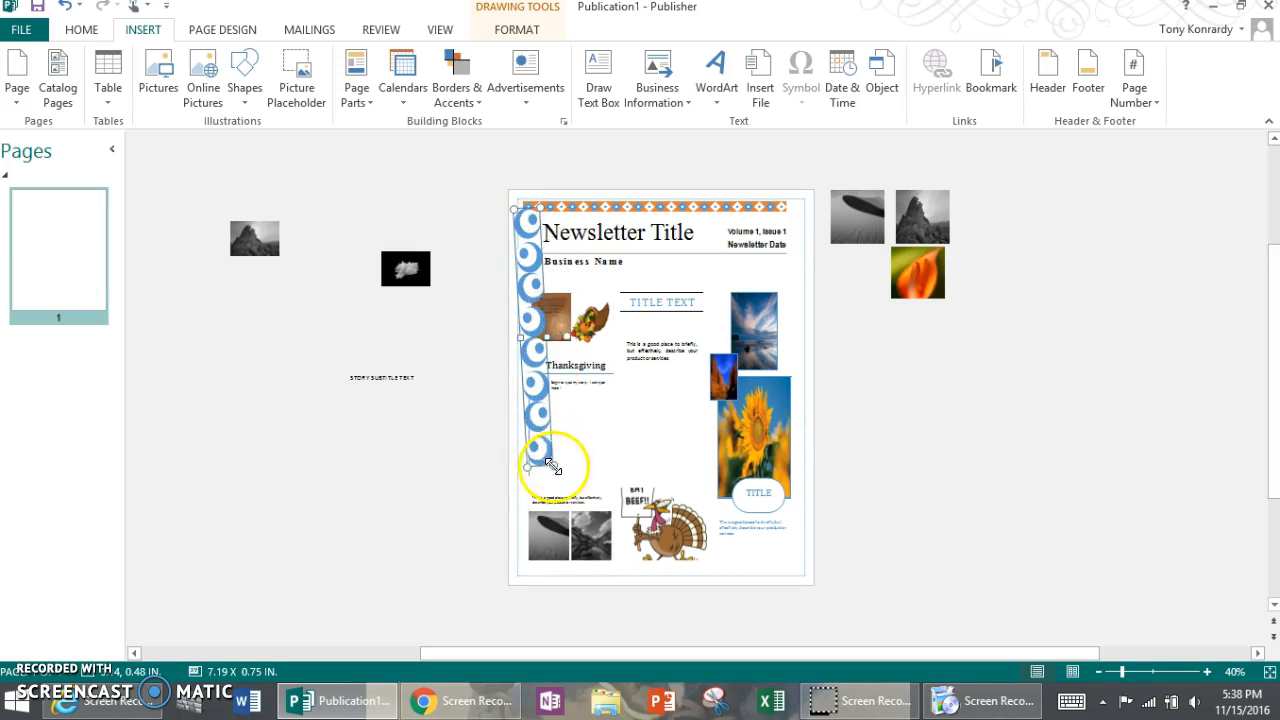
mouse_move(571, 342)
left_mouse_down()
mouse_move(571, 354)
mouse_move(571, 339)
left_mouse_up()
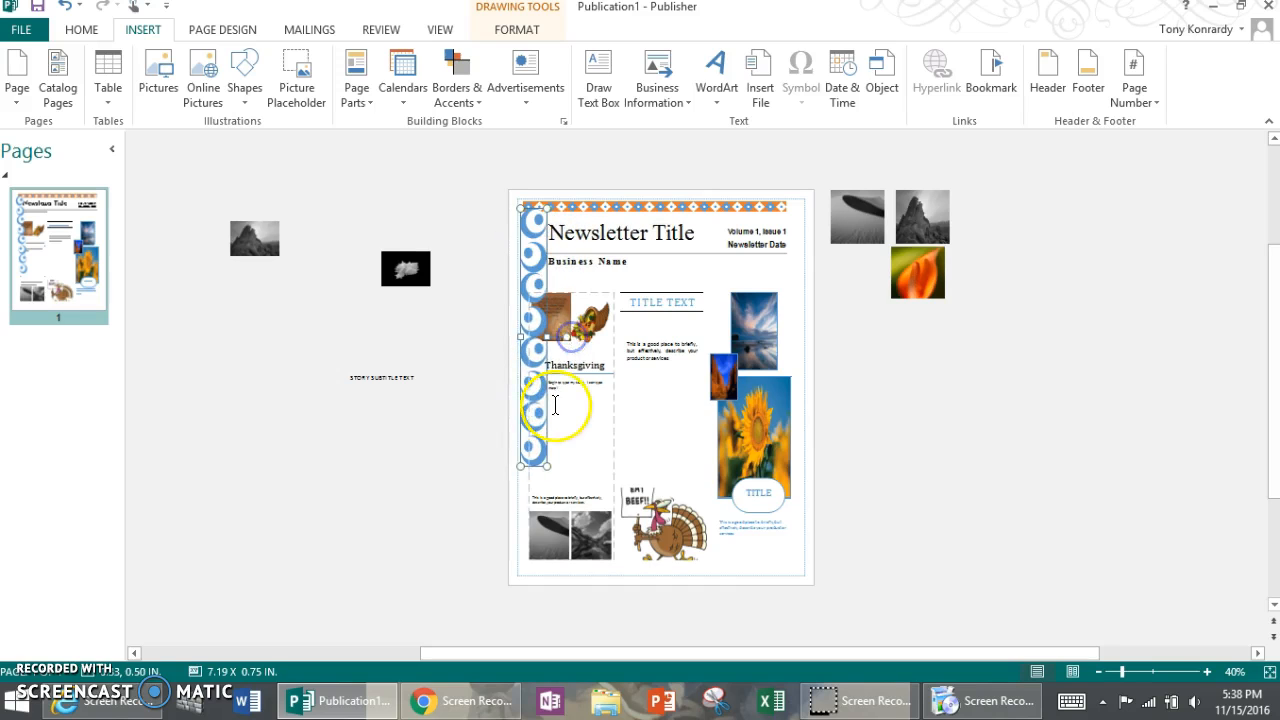
left_click_drag(546, 466, 530, 563)
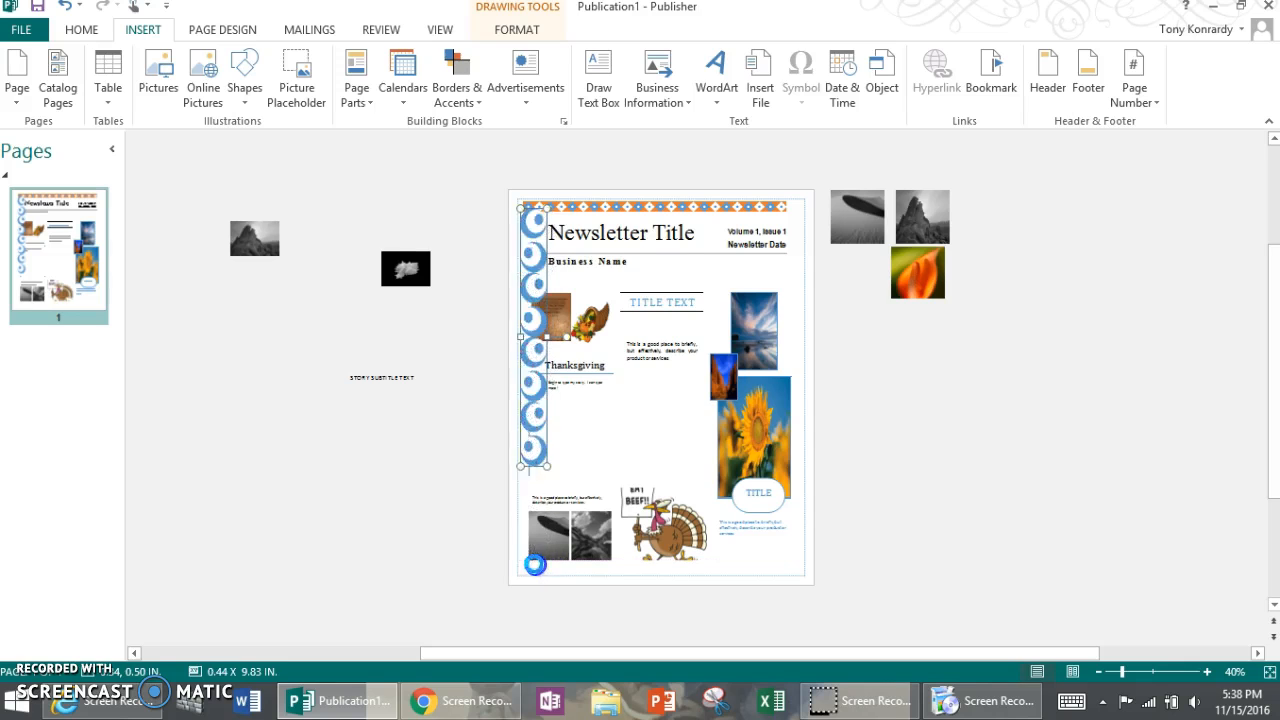
left_click(469, 538)
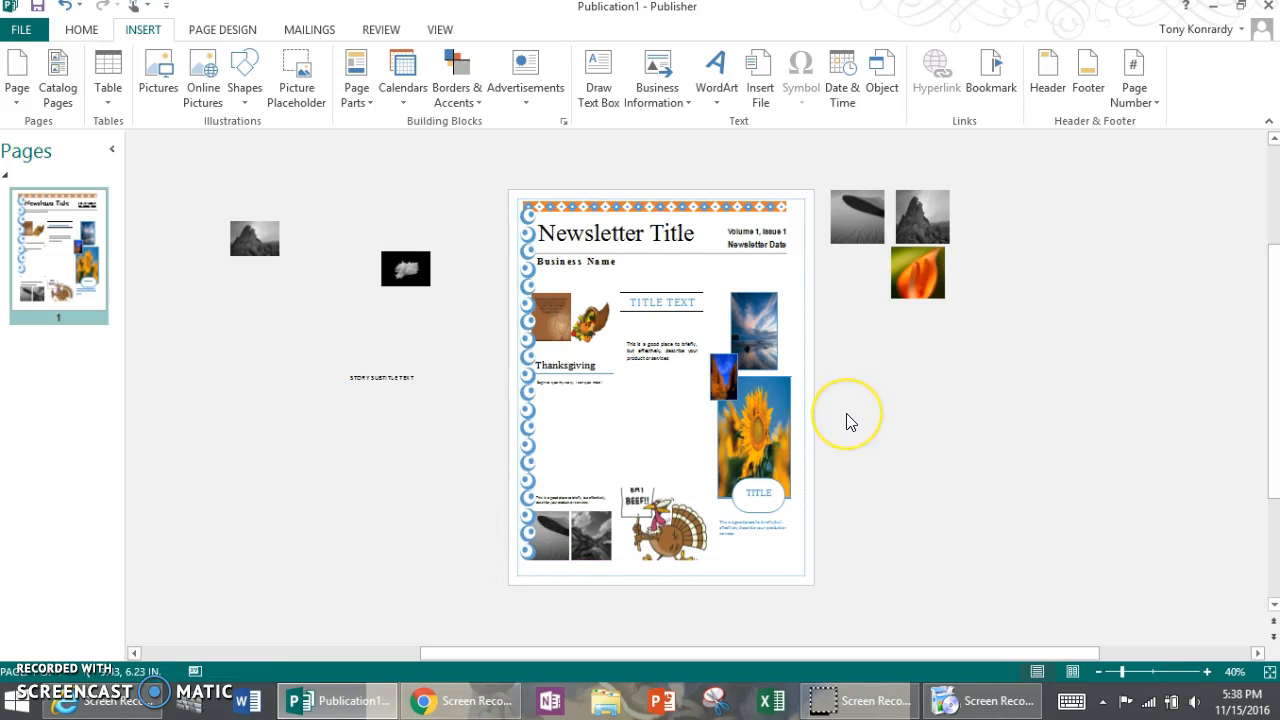
Step: Copy the vertical crescent border and place the duplicate along the page's right margin
left_click(665, 368)
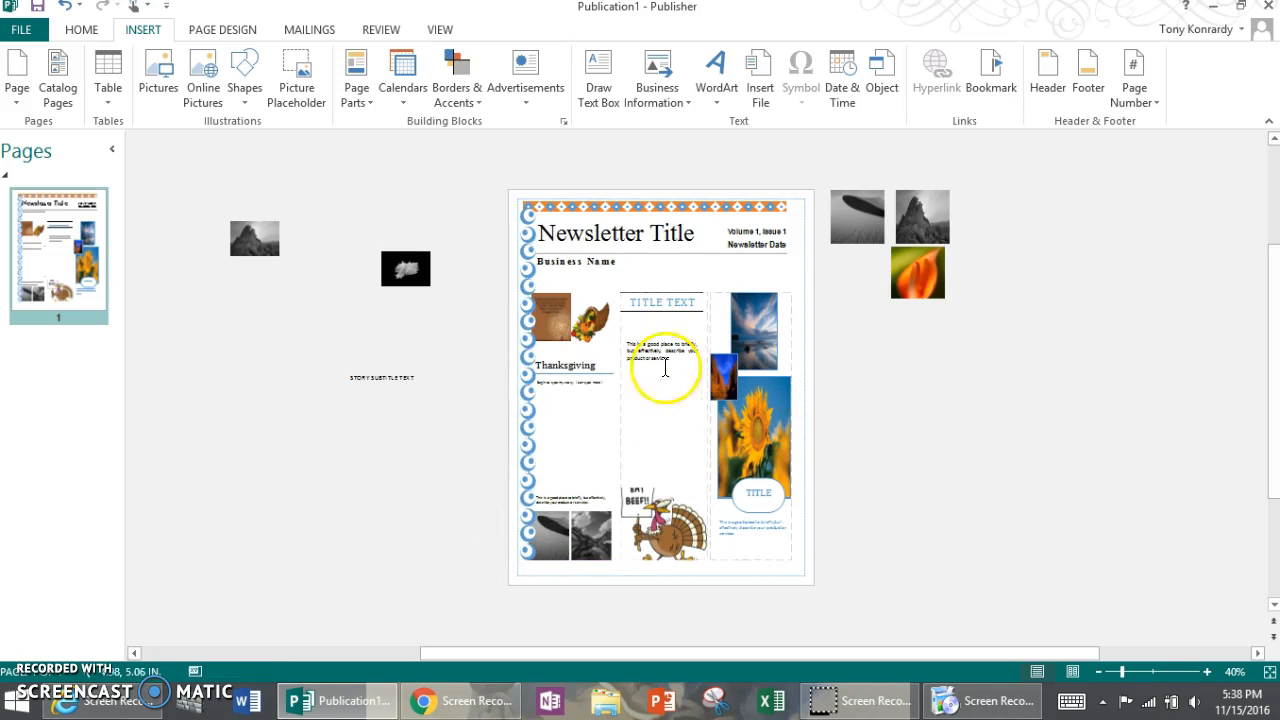
left_click(530, 318)
right_click(530, 320)
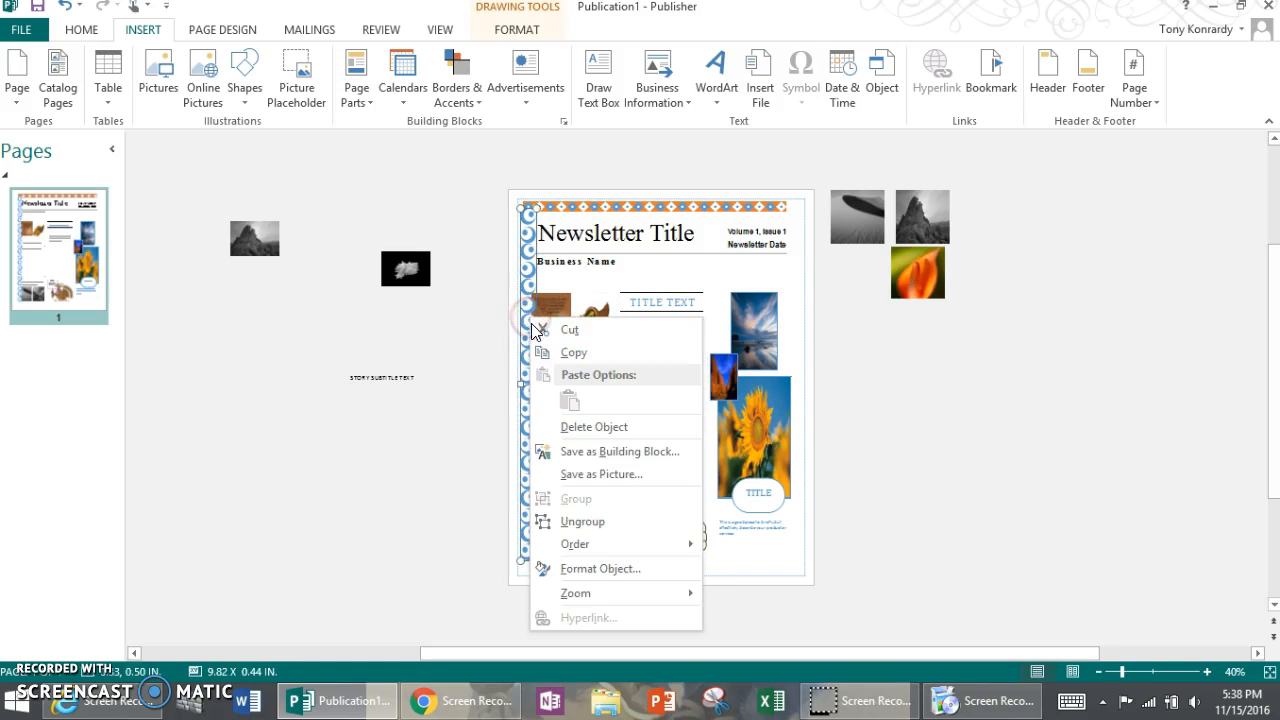
left_click(545, 352)
right_click(763, 287)
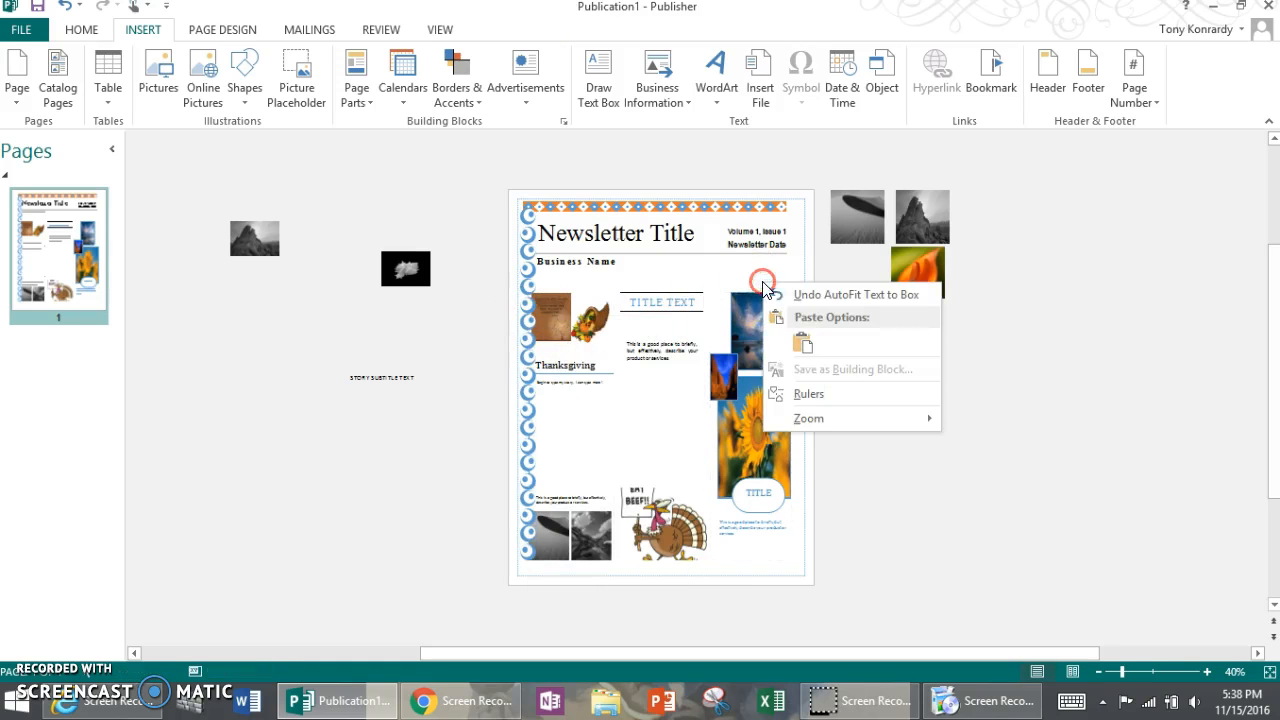
left_click(802, 343)
left_click_drag(774, 358, 800, 273)
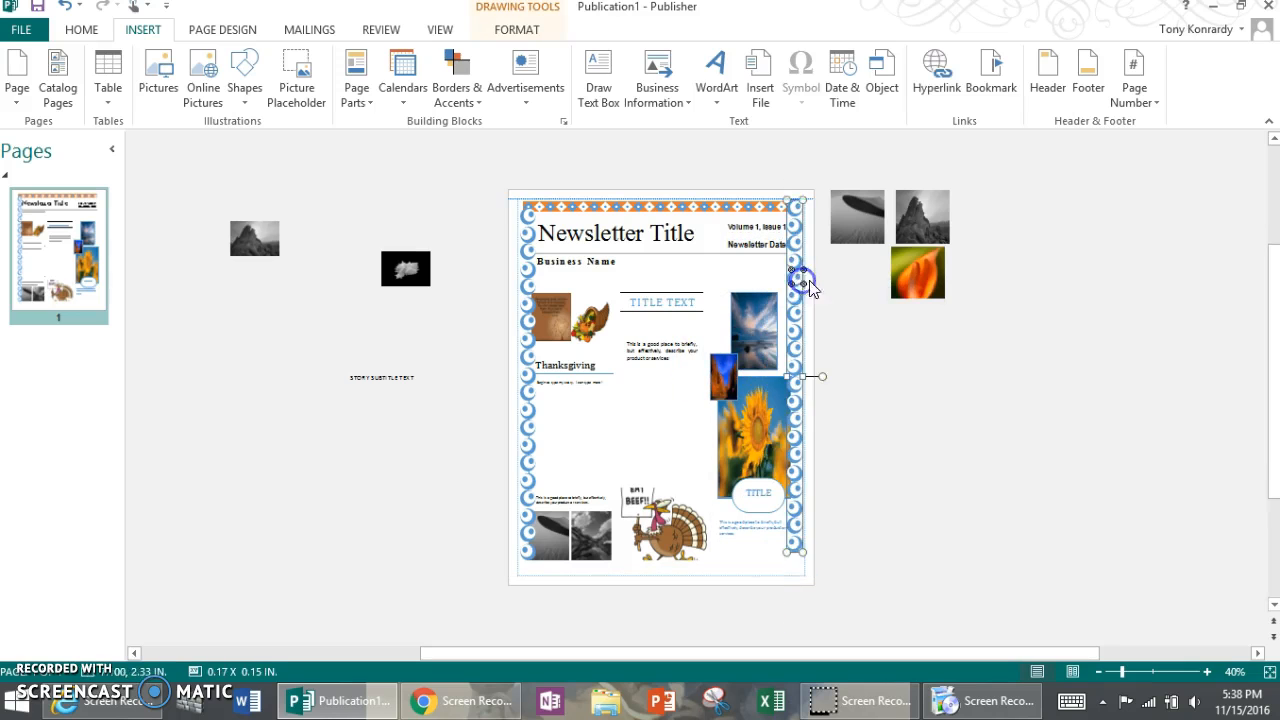
left_click(633, 363)
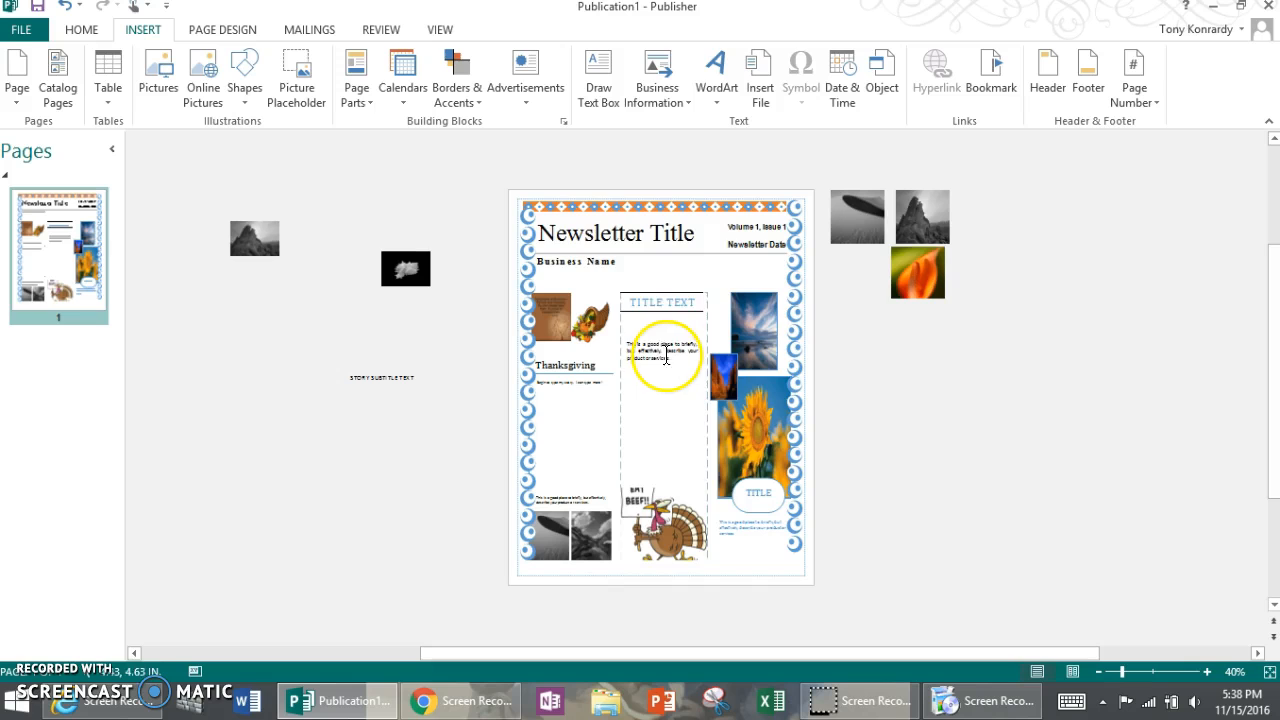
left_click(258, 484)
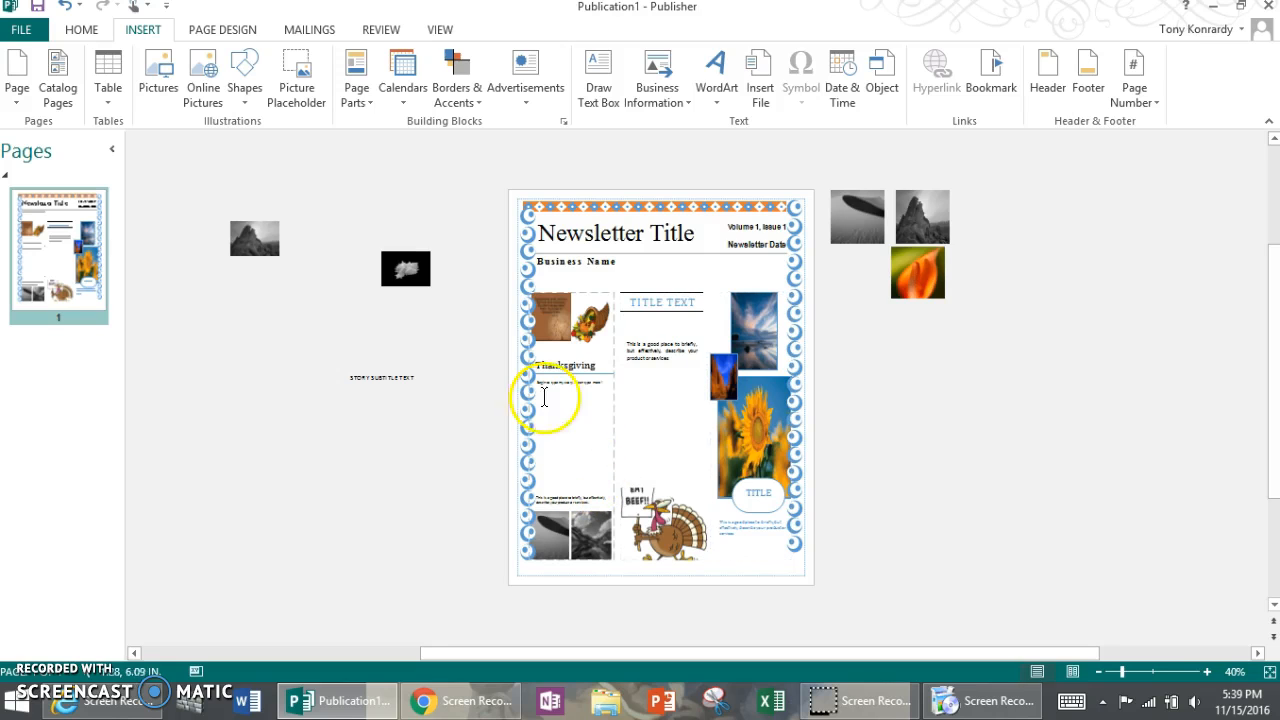
Step: Add a blank second page and move the larger off-page rock picture so it overlaps the dune picture
left_click(22, 80)
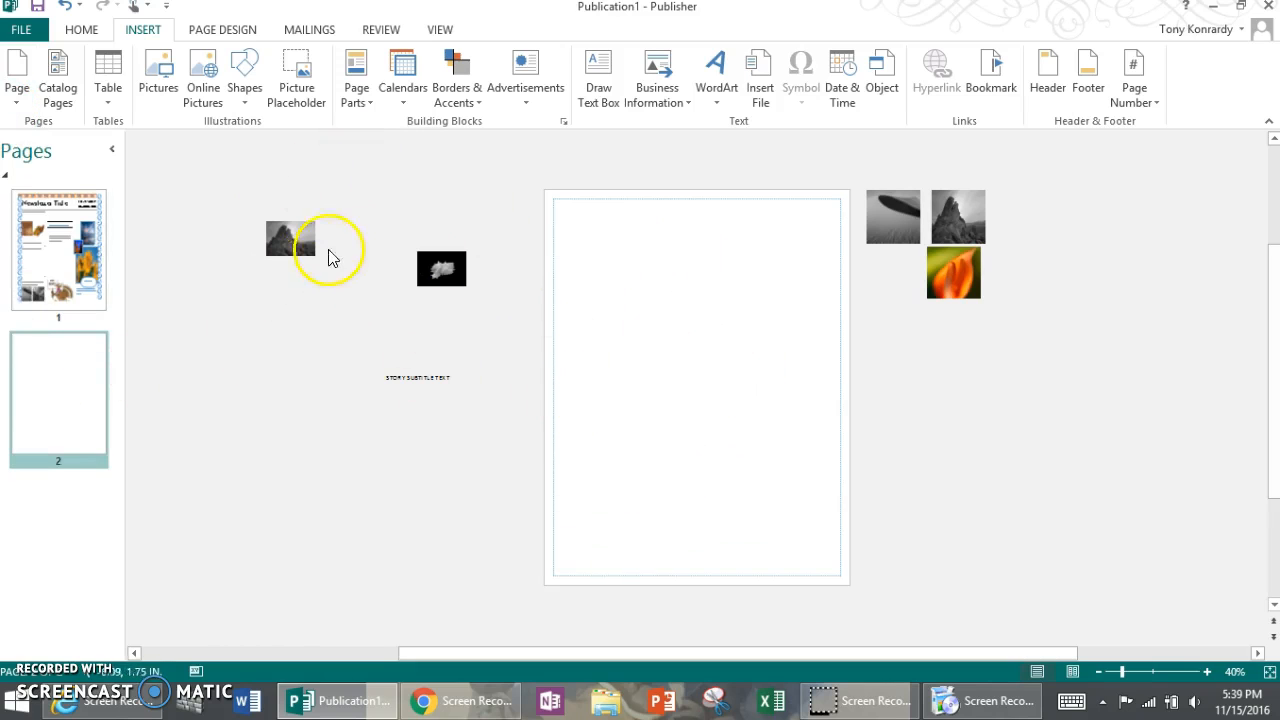
left_click_drag(948, 210, 911, 222)
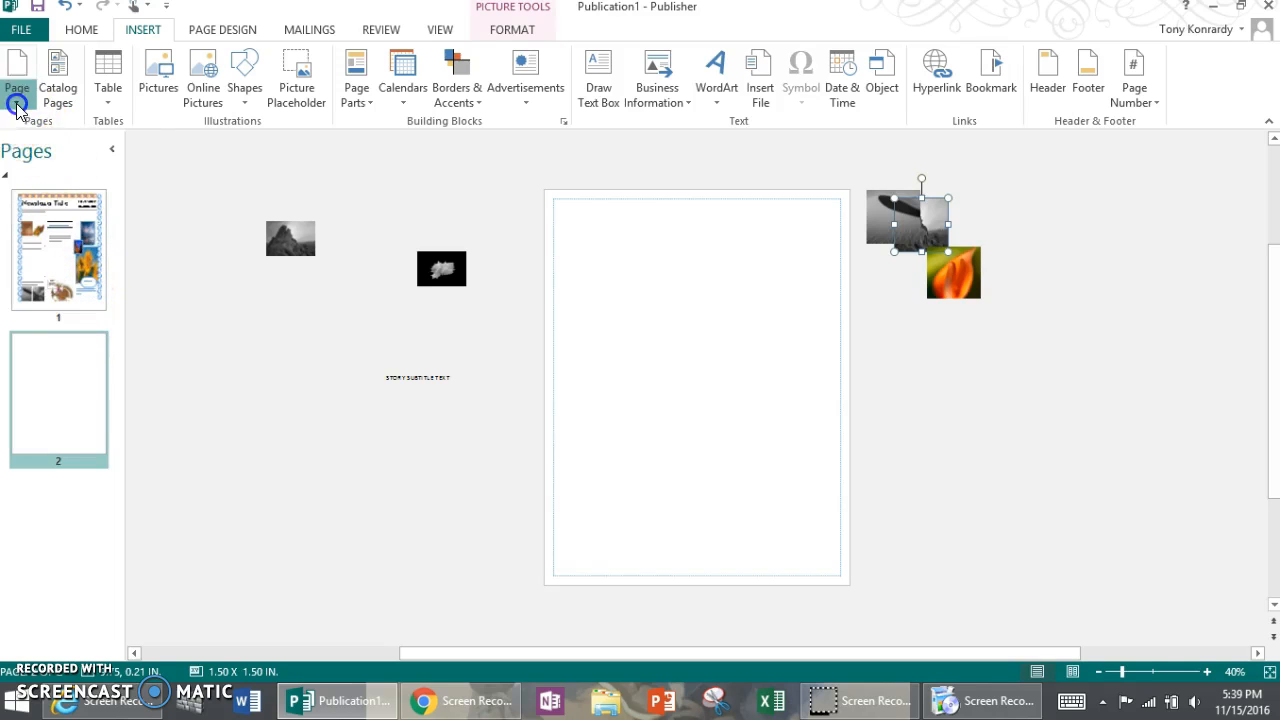
Step: Return to page 1 and insert a duplicate of it after the original
left_click(16, 104)
left_click(23, 251)
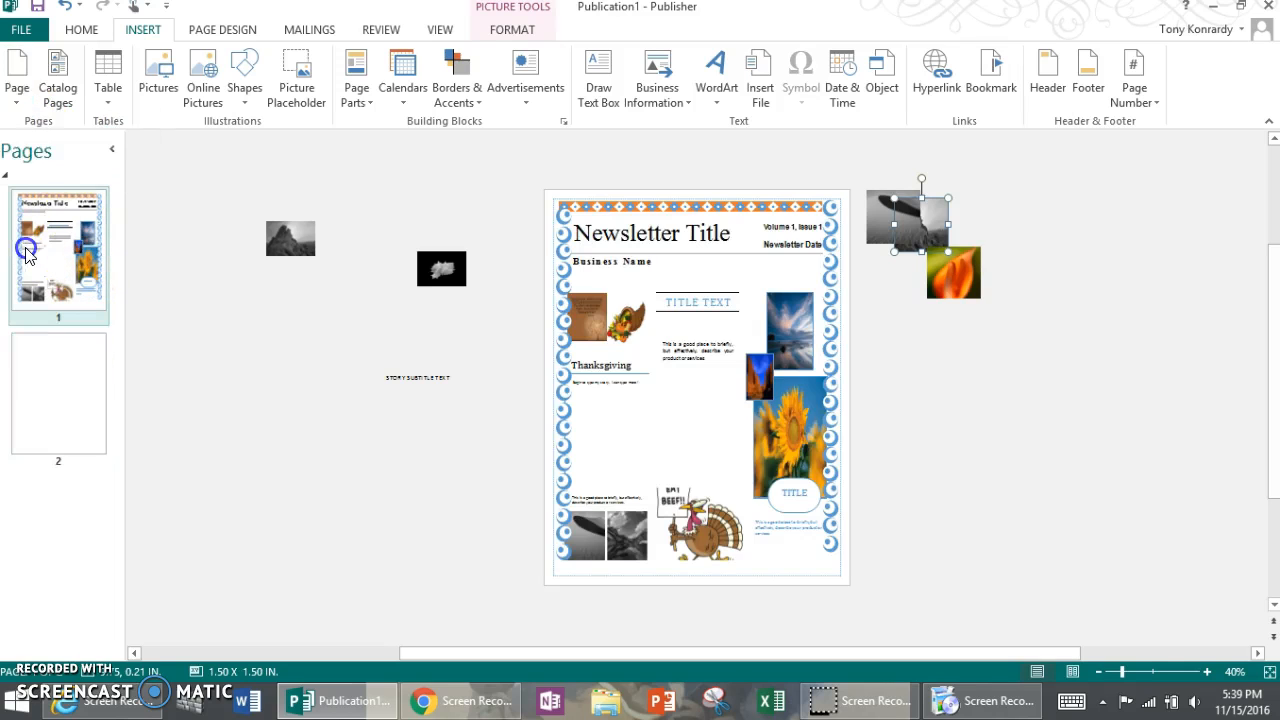
left_click(16, 100)
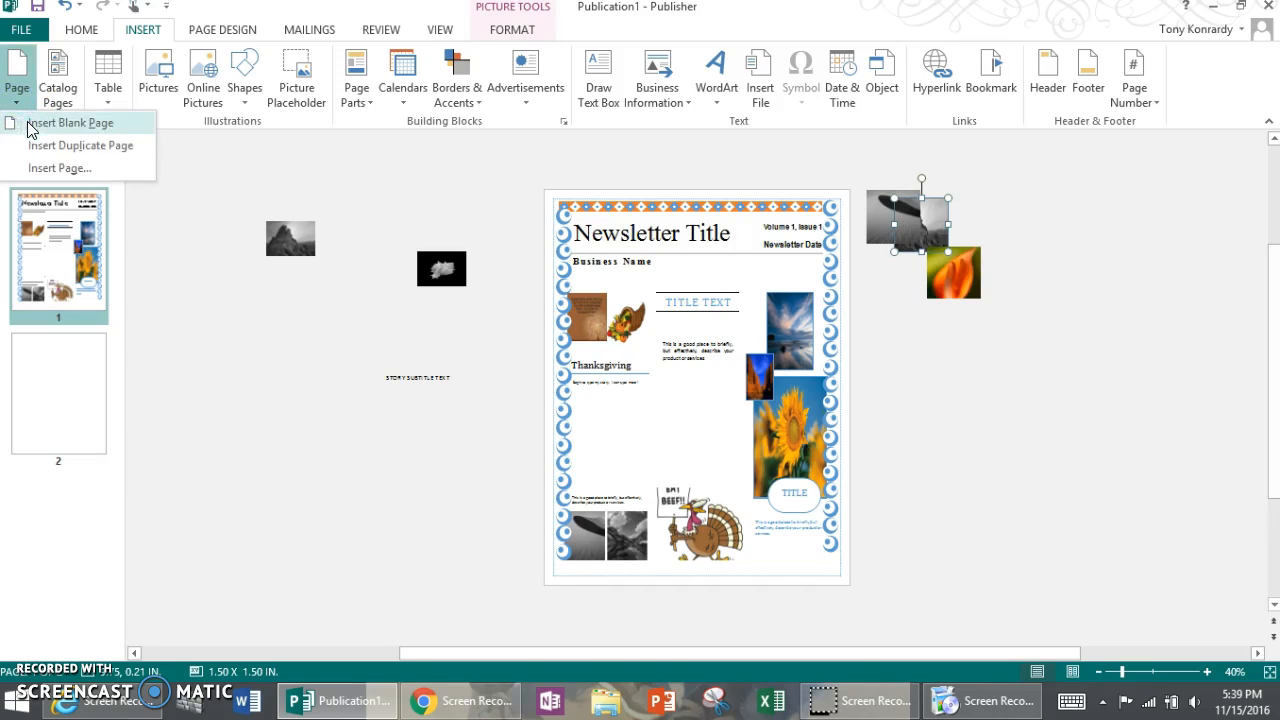
left_click(42, 148)
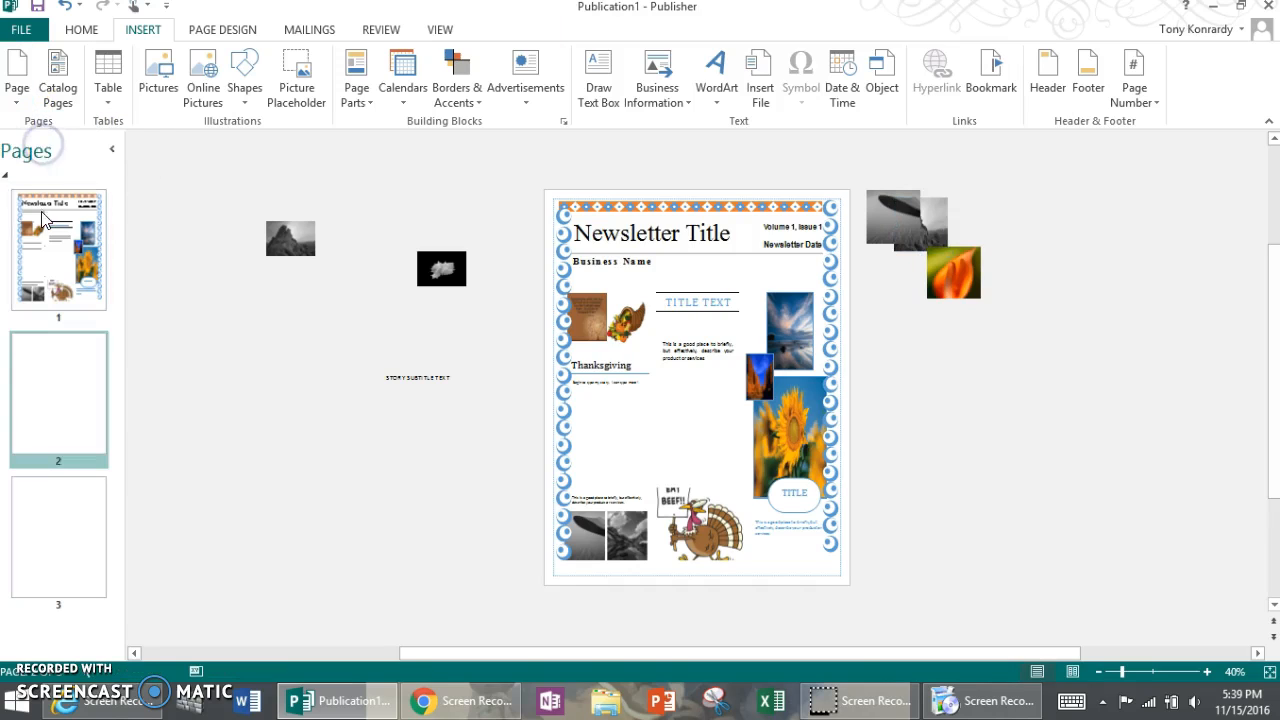
Step: Save the publication as Thanksgiving Nov. 15, in Publisher Files format, in the 1 2015 2016 folder of the school district's OneDrive
left_click(55, 398)
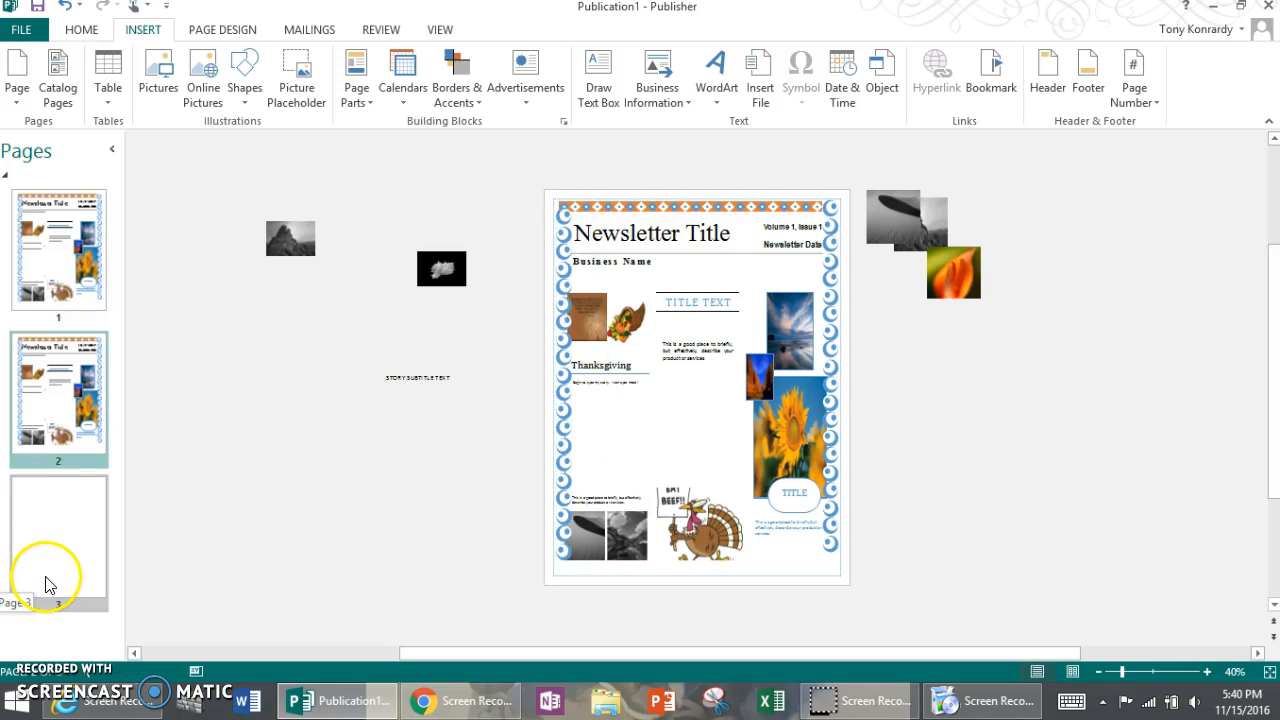
left_click(30, 29)
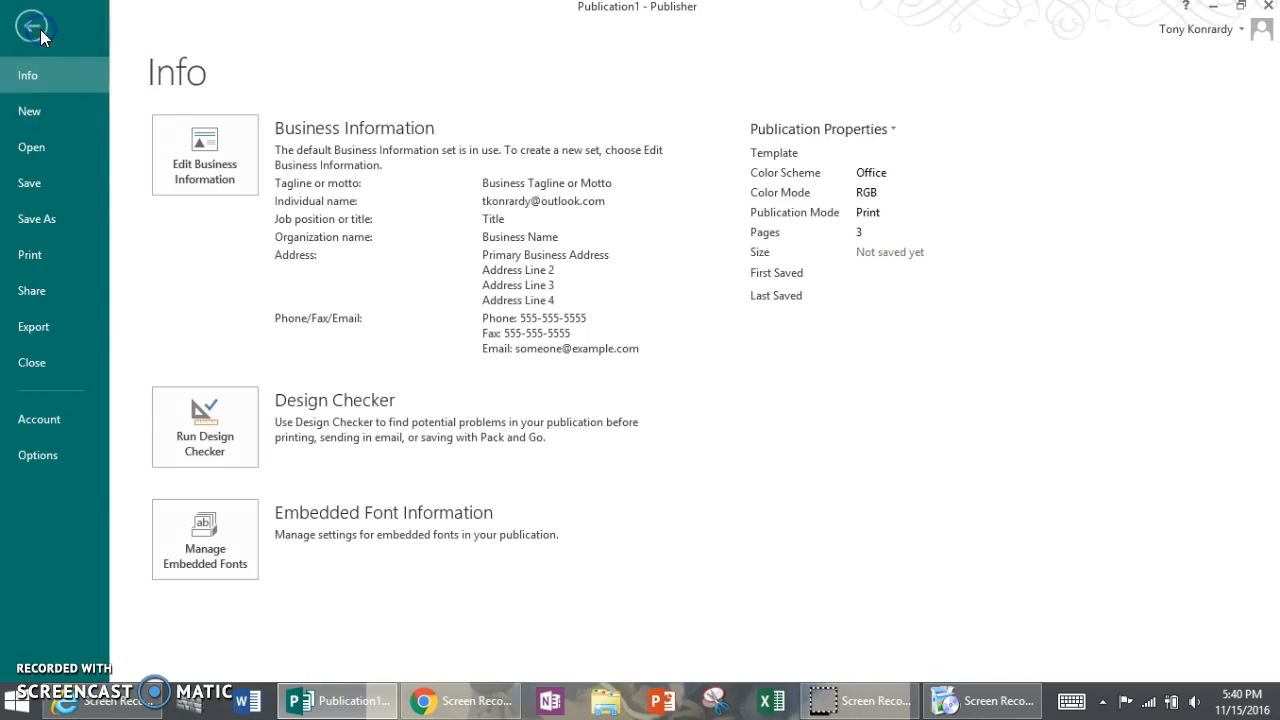
left_click(25, 218)
left_click(255, 195)
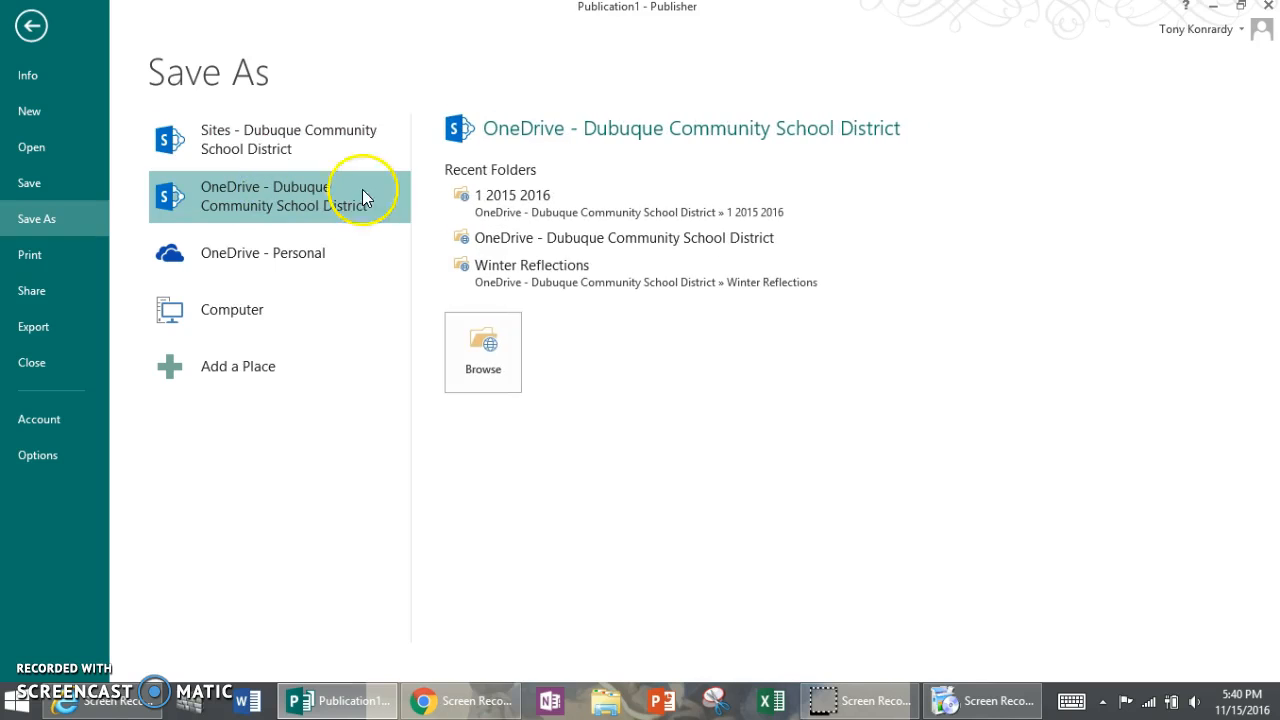
left_click(508, 205)
left_click(480, 370)
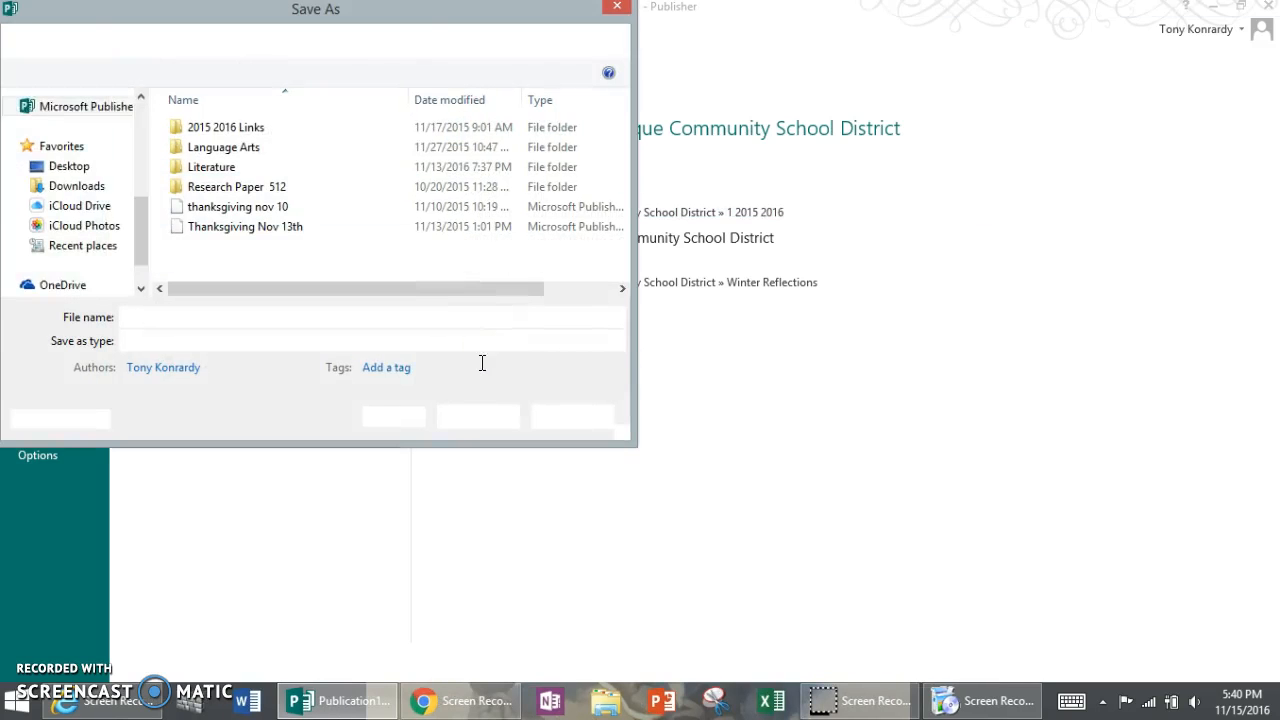
type("Thanksgiving")
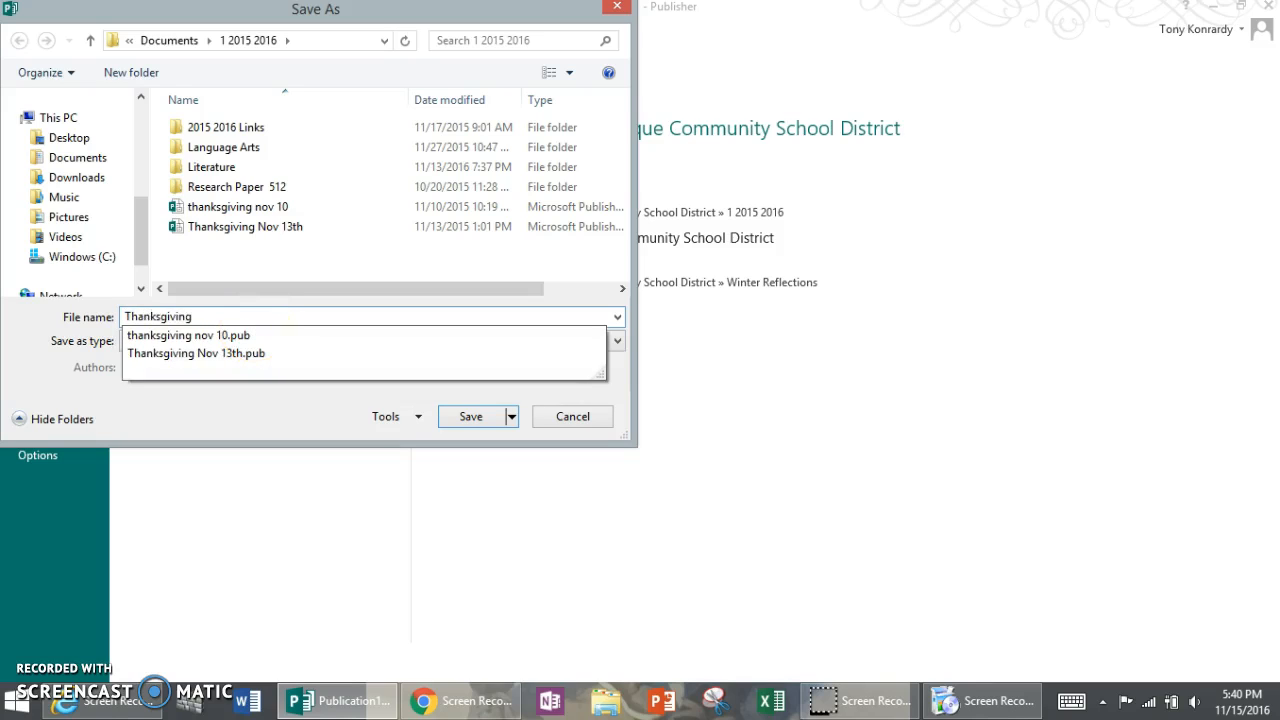
type("Nov. 15")
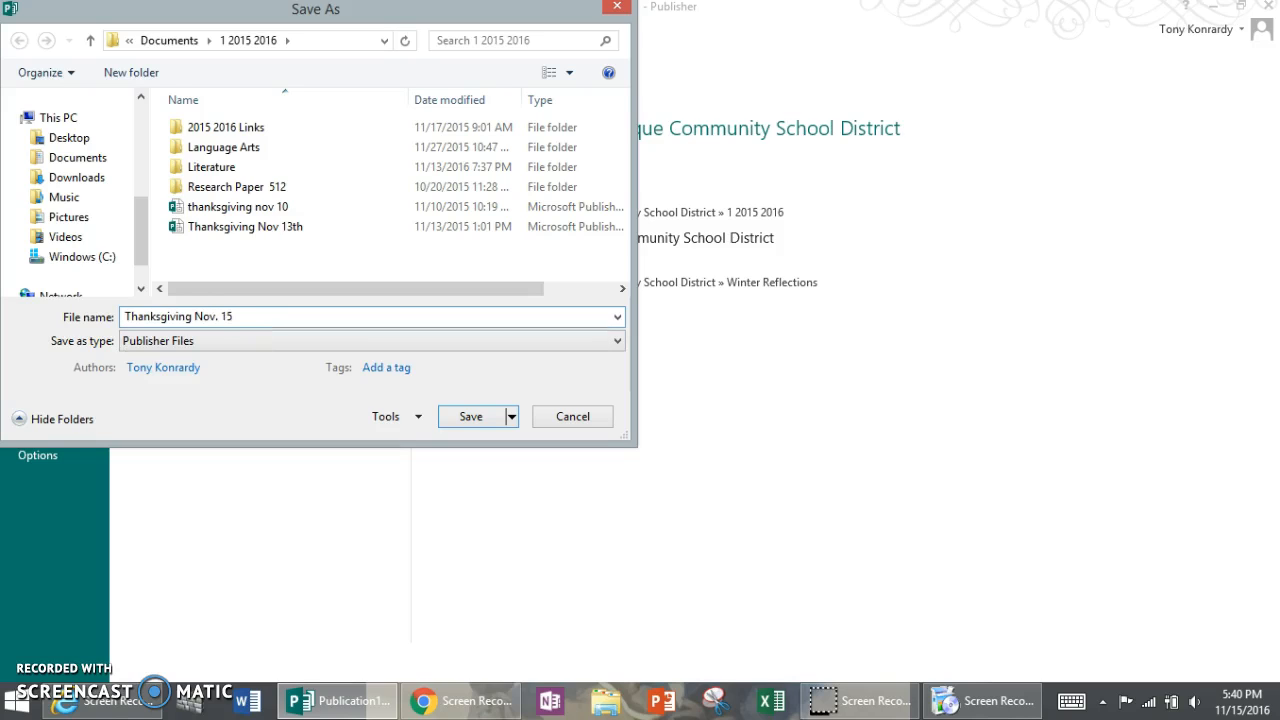
left_click(447, 418)
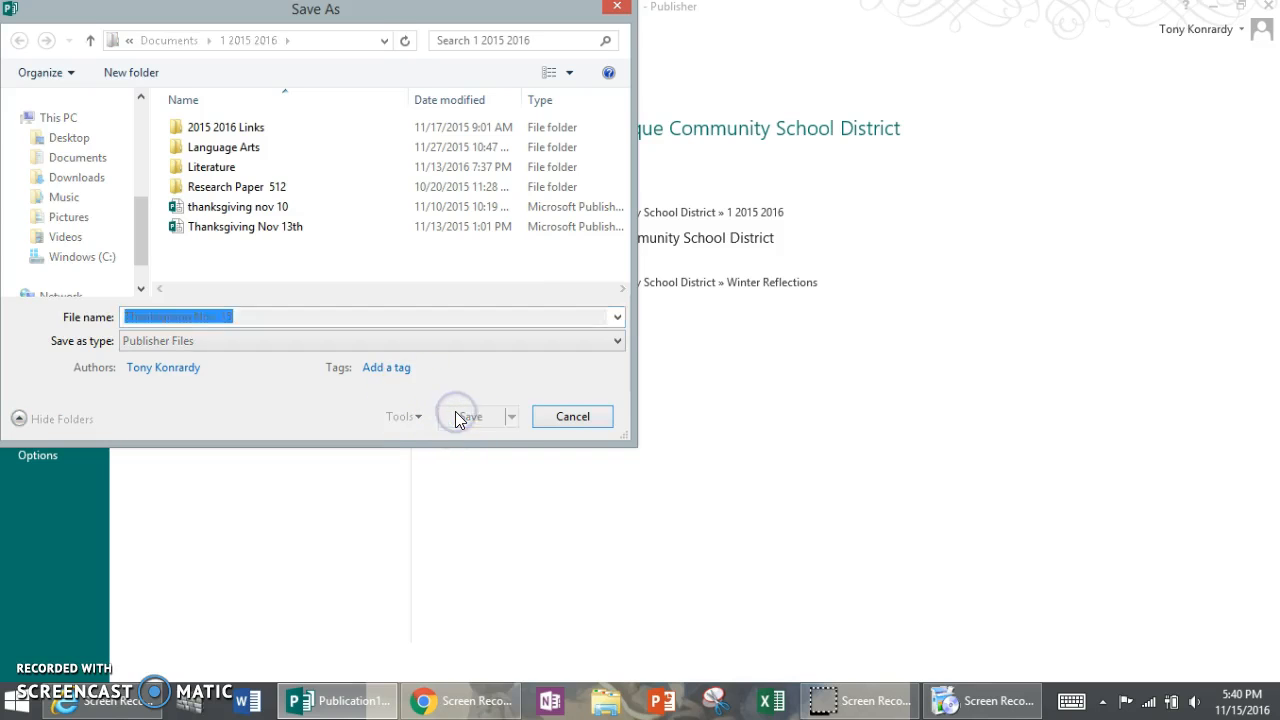
left_click(464, 418)
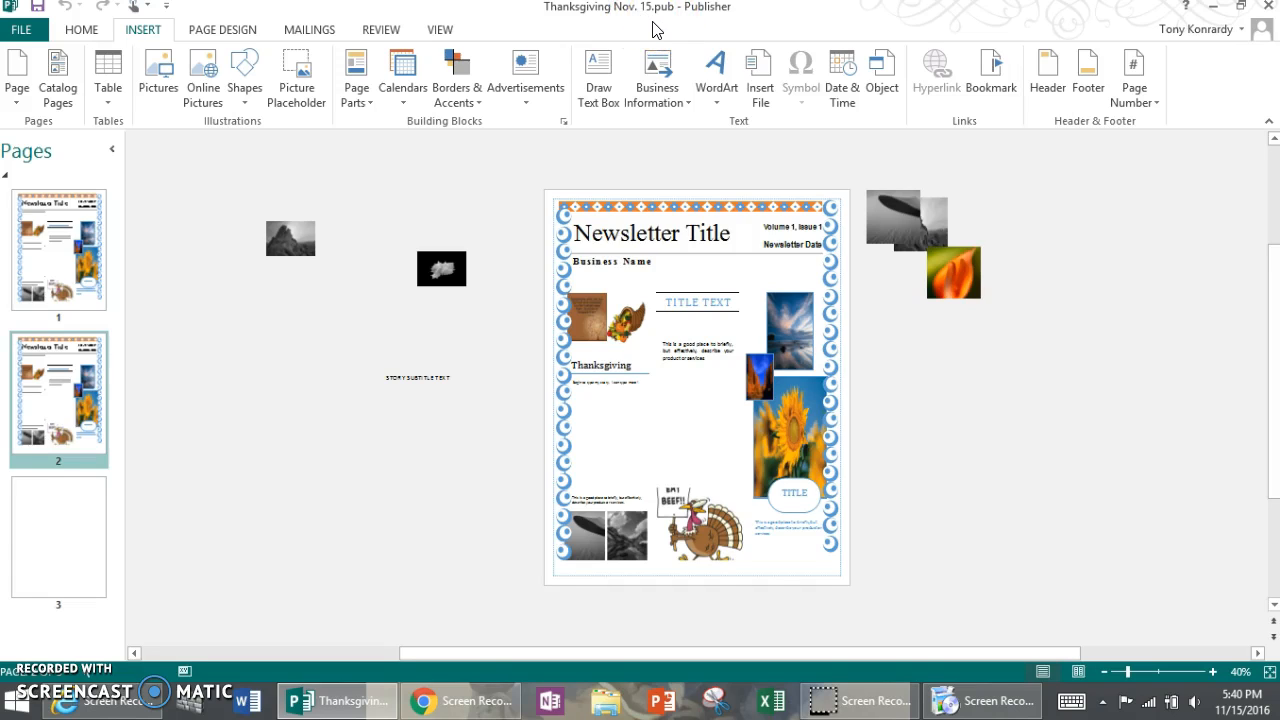
left_click(594, 236)
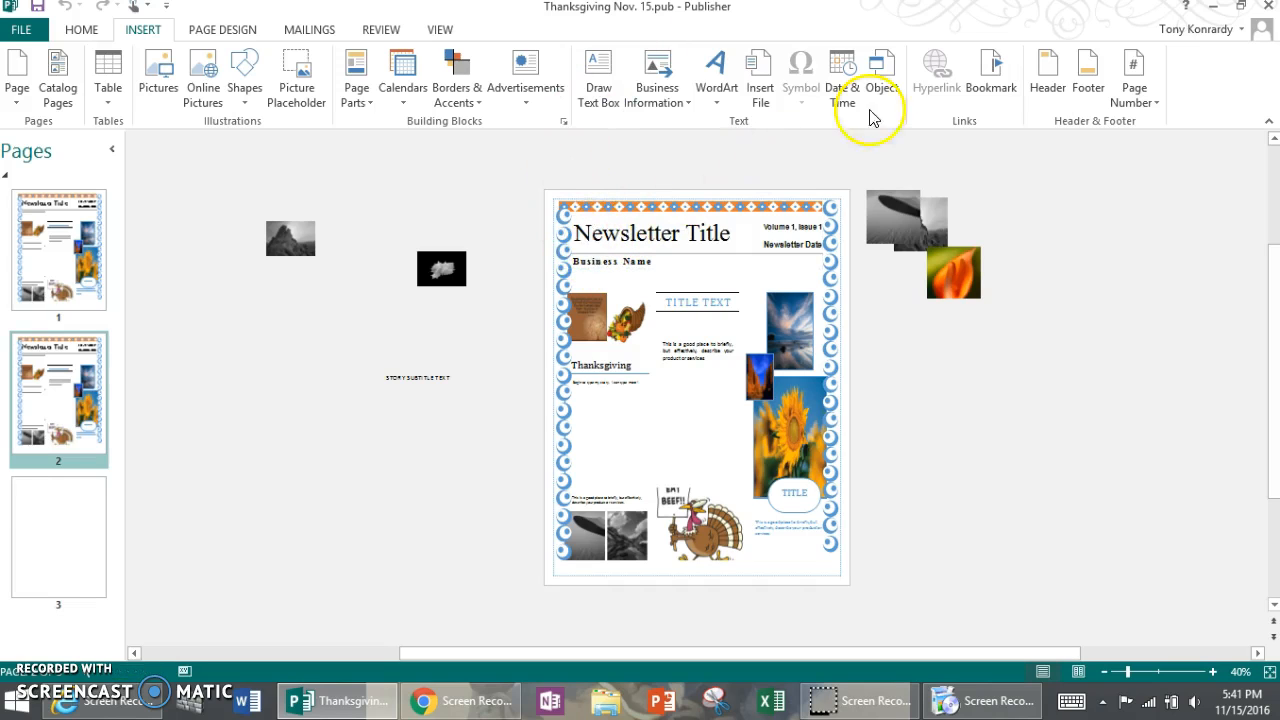